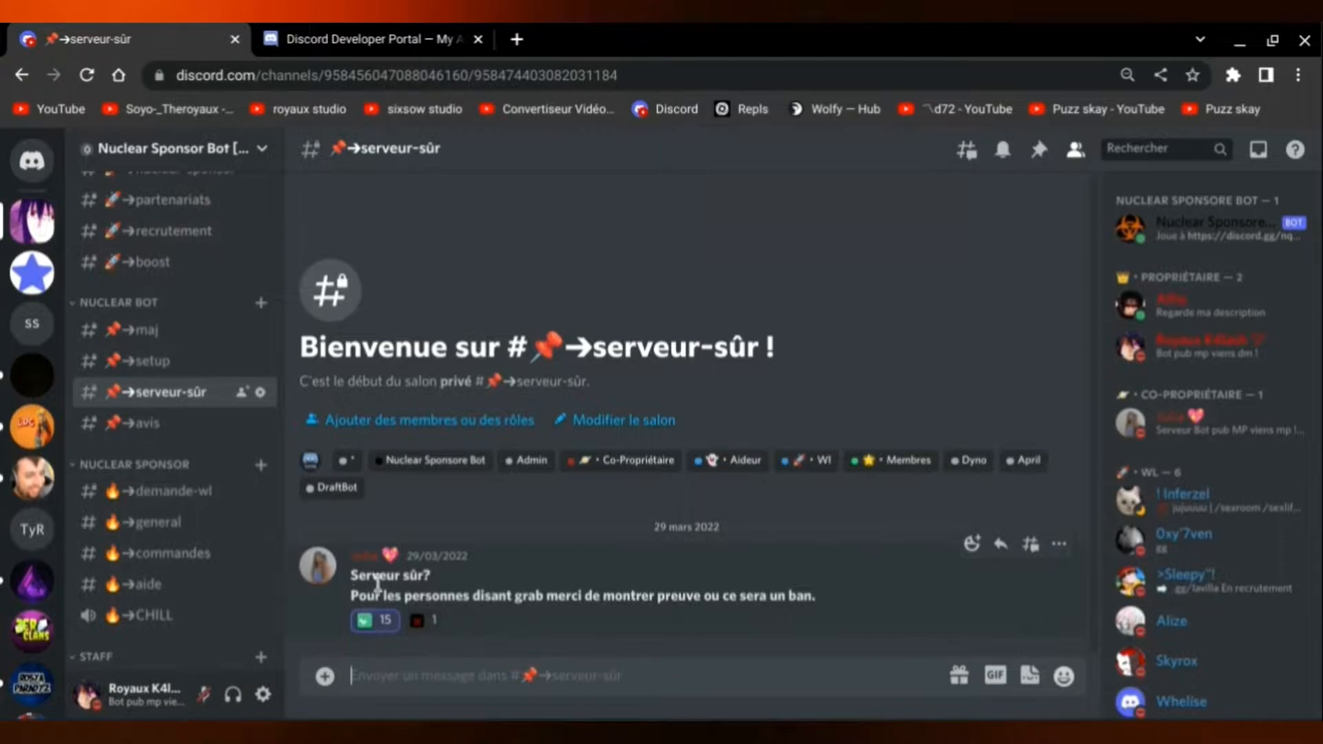
Step: Examine the message in the serveur-sûr channel about showing proof for grab accusations
mouse_move(832, 613)
mouse_down()
mouse_move(534, 621)
mouse_move(319, 585)
mouse_move(349, 560)
mouse_move(671, 573)
mouse_move(830, 598)
mouse_up()
click(830, 598)
drag(350, 559, 319, 567)
click(867, 595)
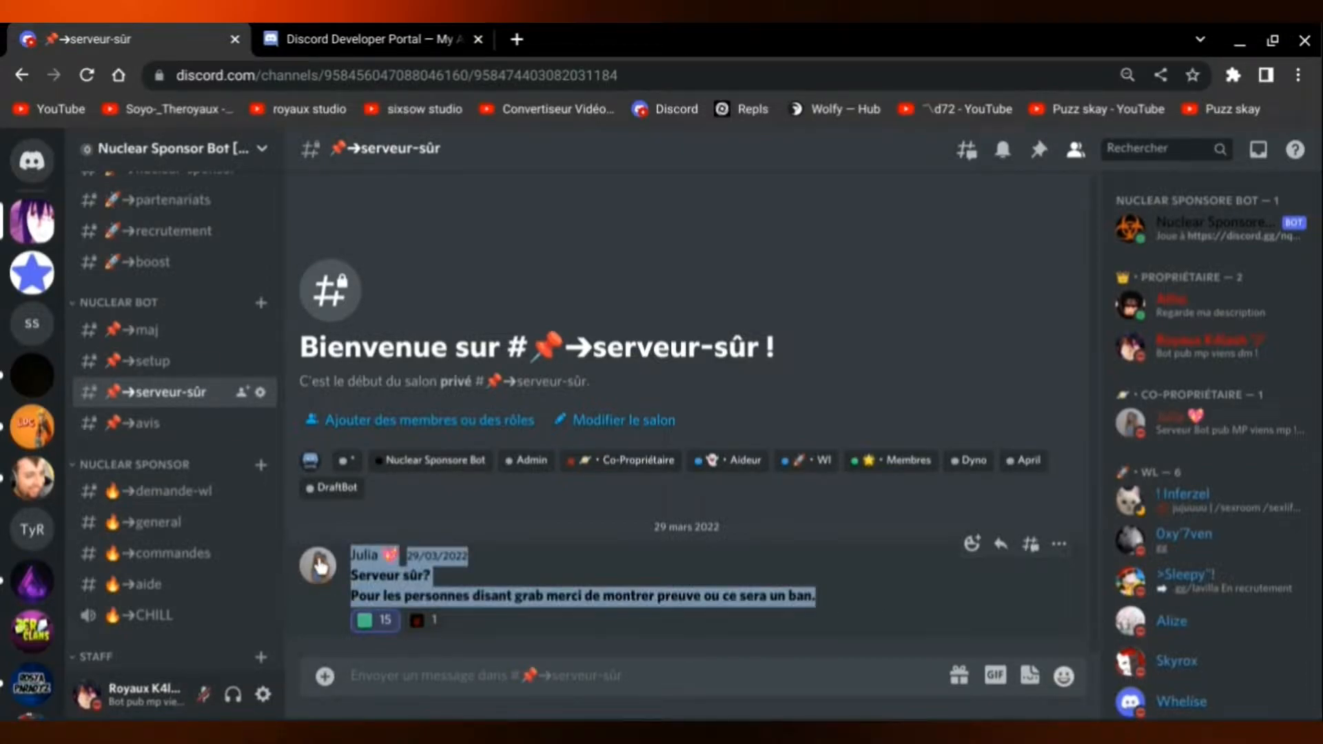
click(456, 591)
drag(834, 605, 341, 557)
click(342, 555)
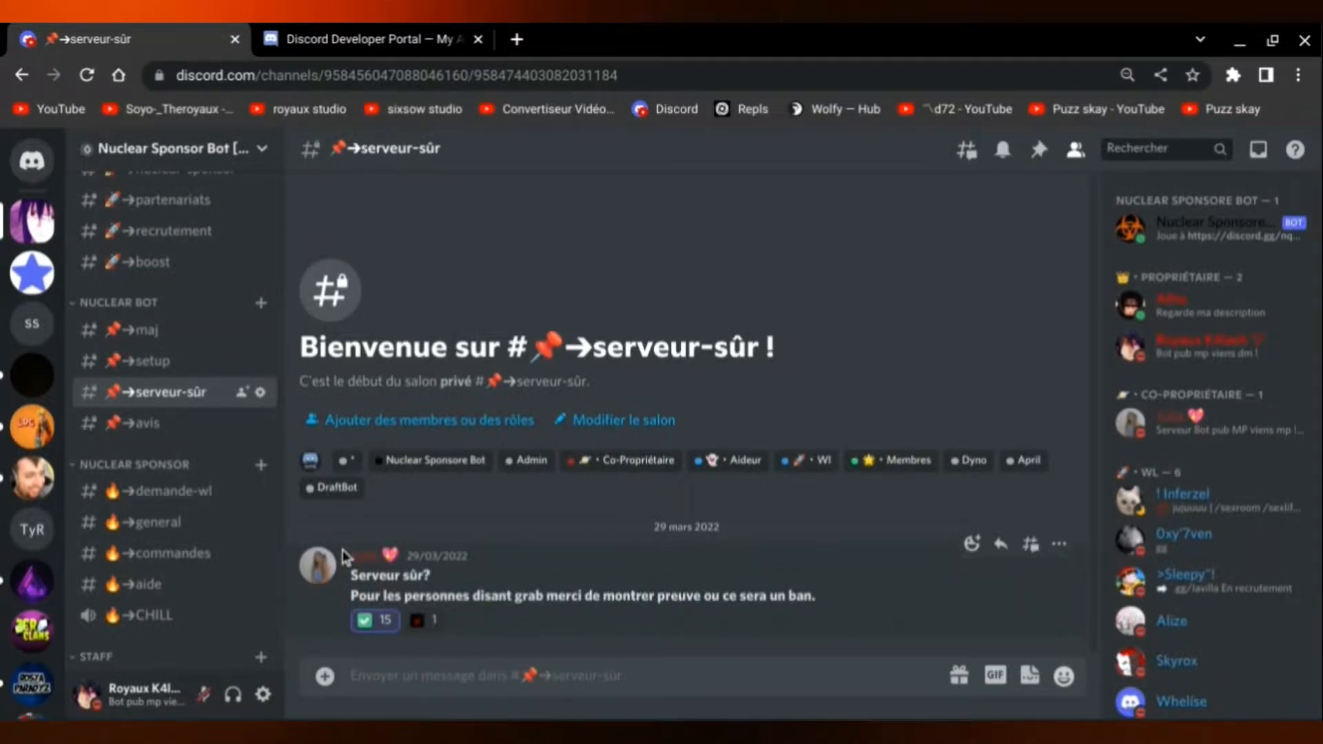
drag(341, 552, 820, 597)
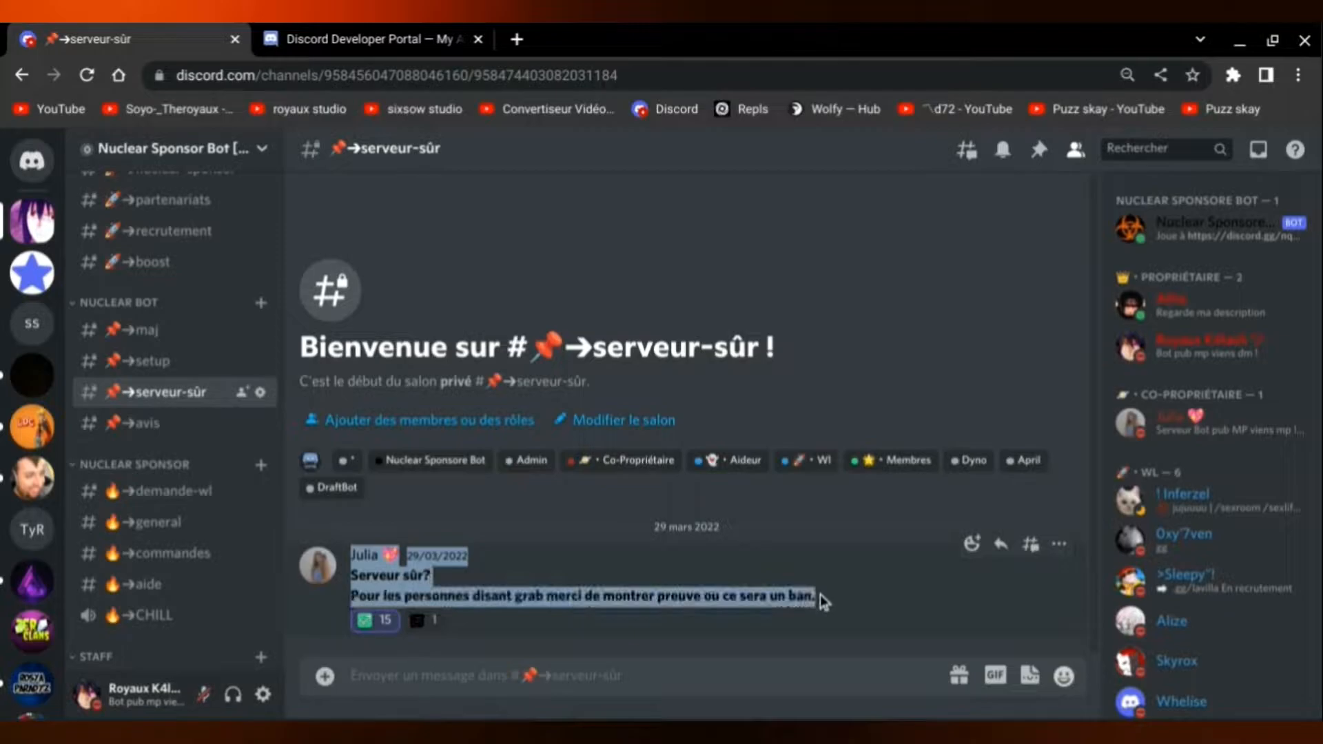
click(820, 594)
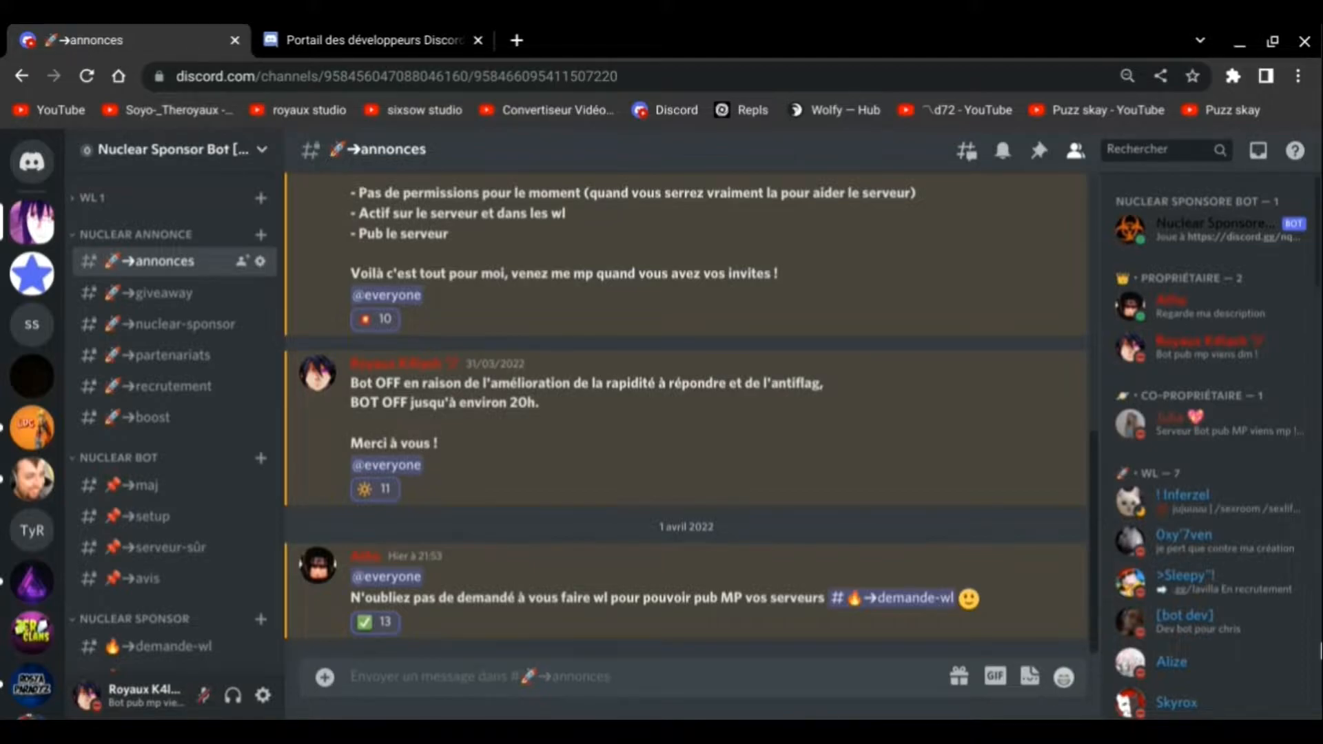
click(1235, 240)
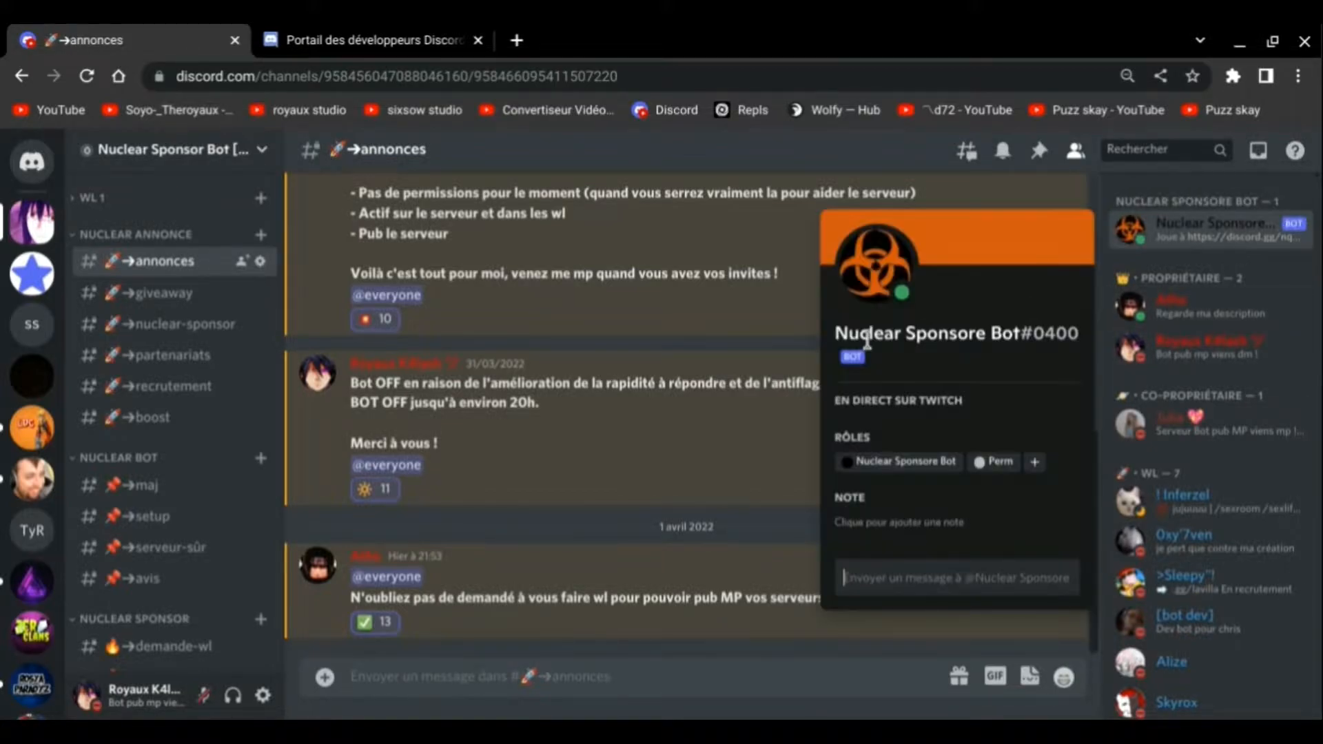
click(665, 489)
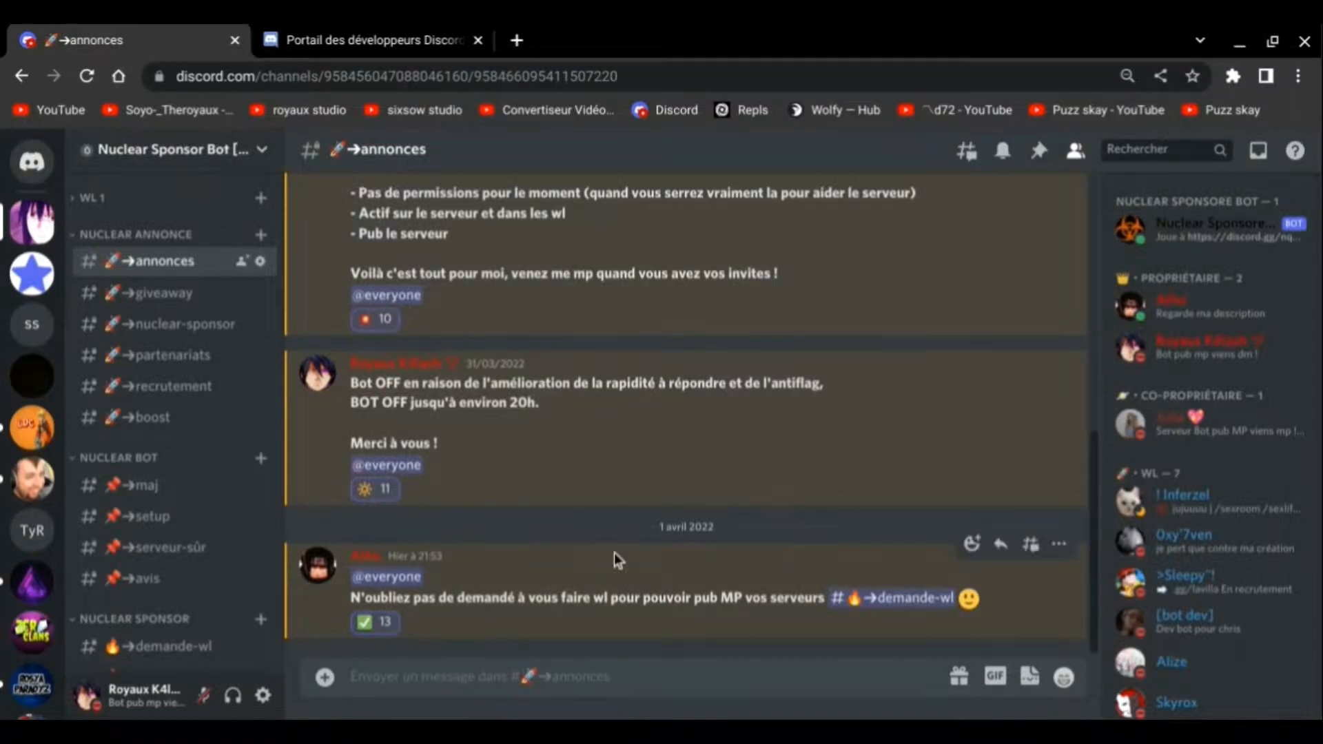
drag(445, 630, 358, 546)
click(560, 603)
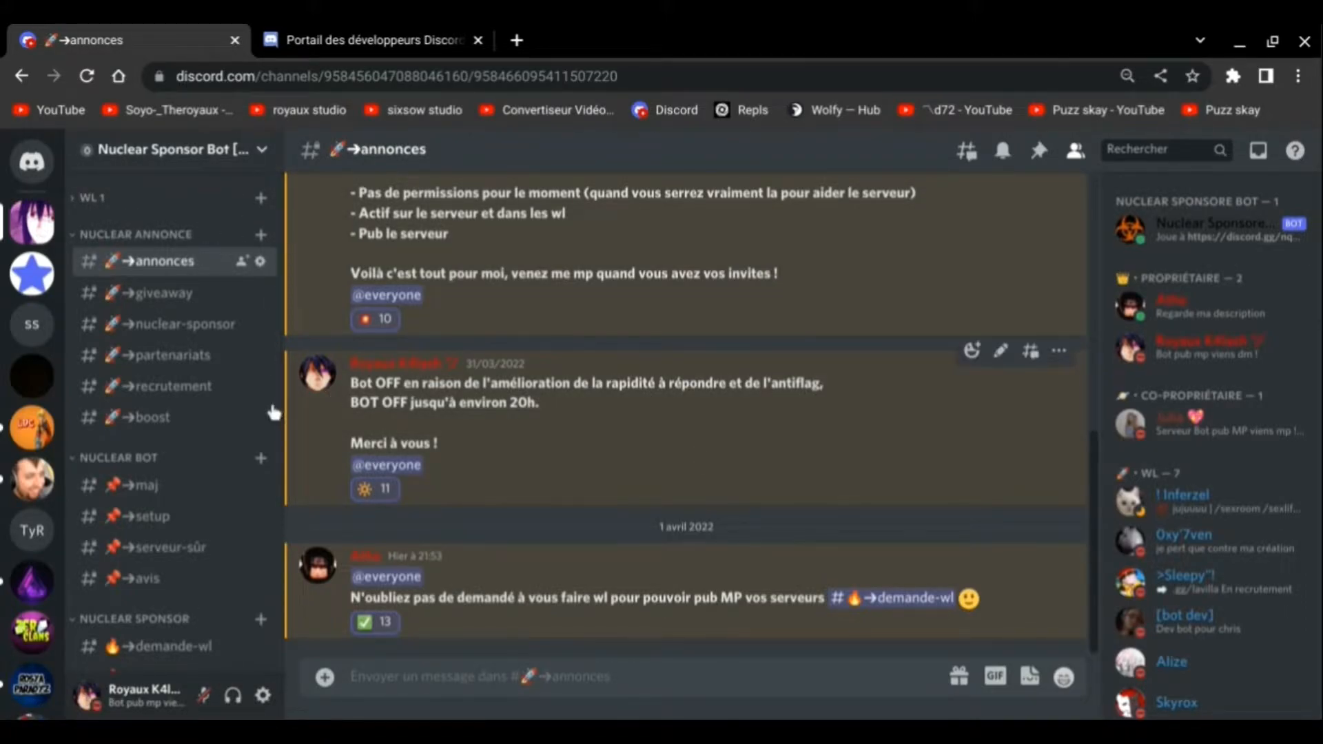
Step: Open the setup channel and read the bot creation instructions from Etape 1 through Etape 4
click(164, 519)
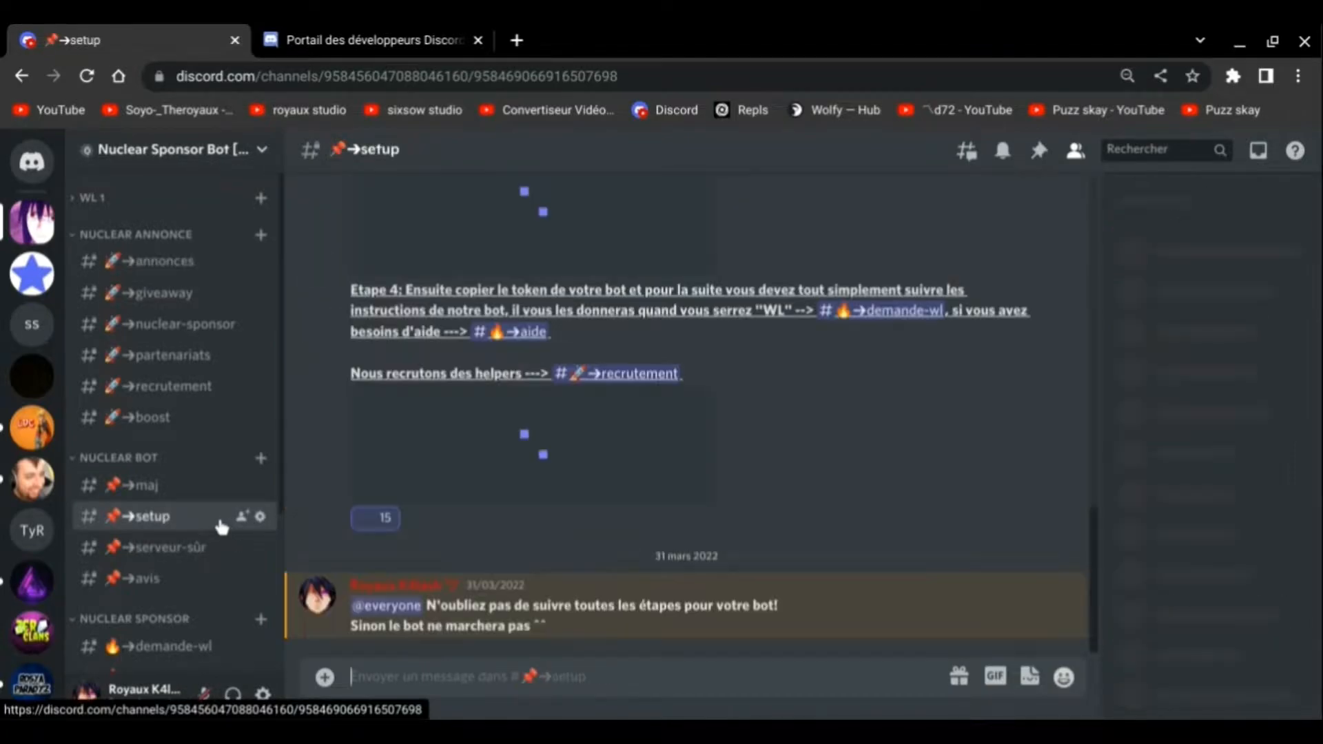
scroll(536, 548, up, 10)
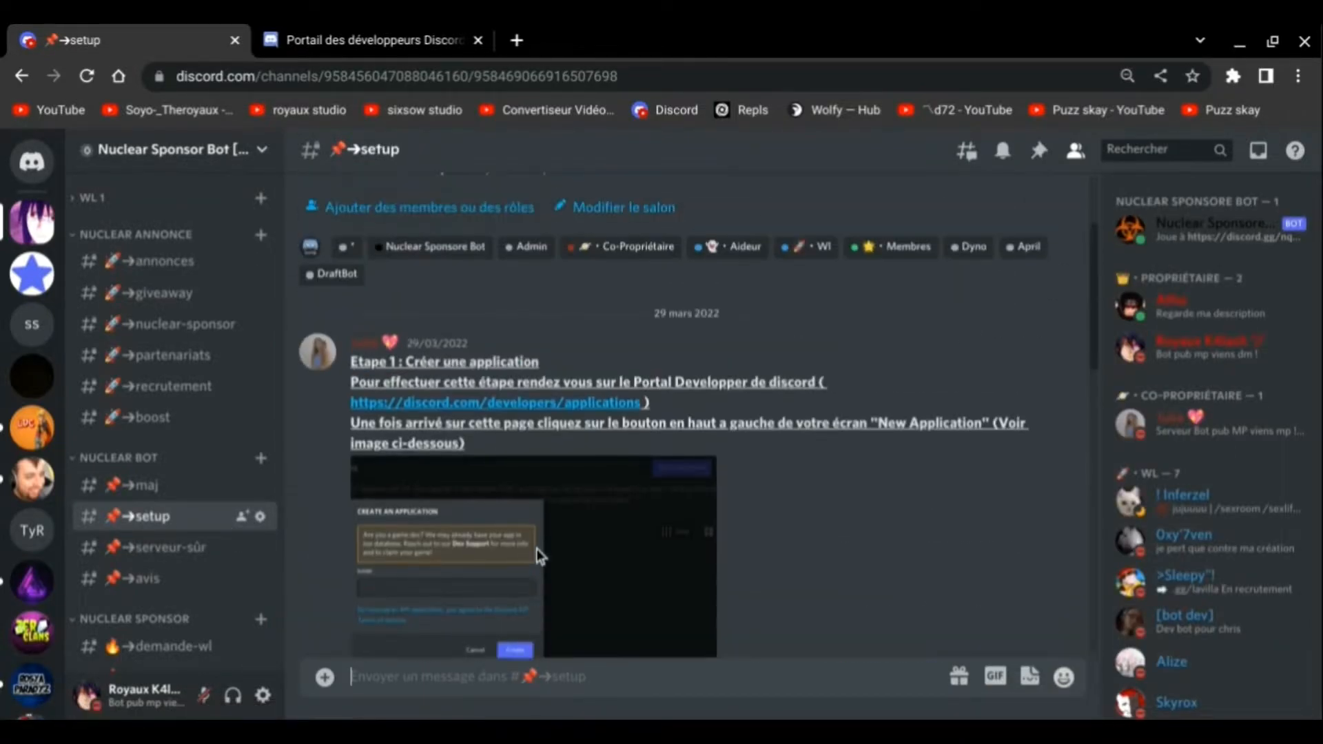
scroll(536, 548, down, 3)
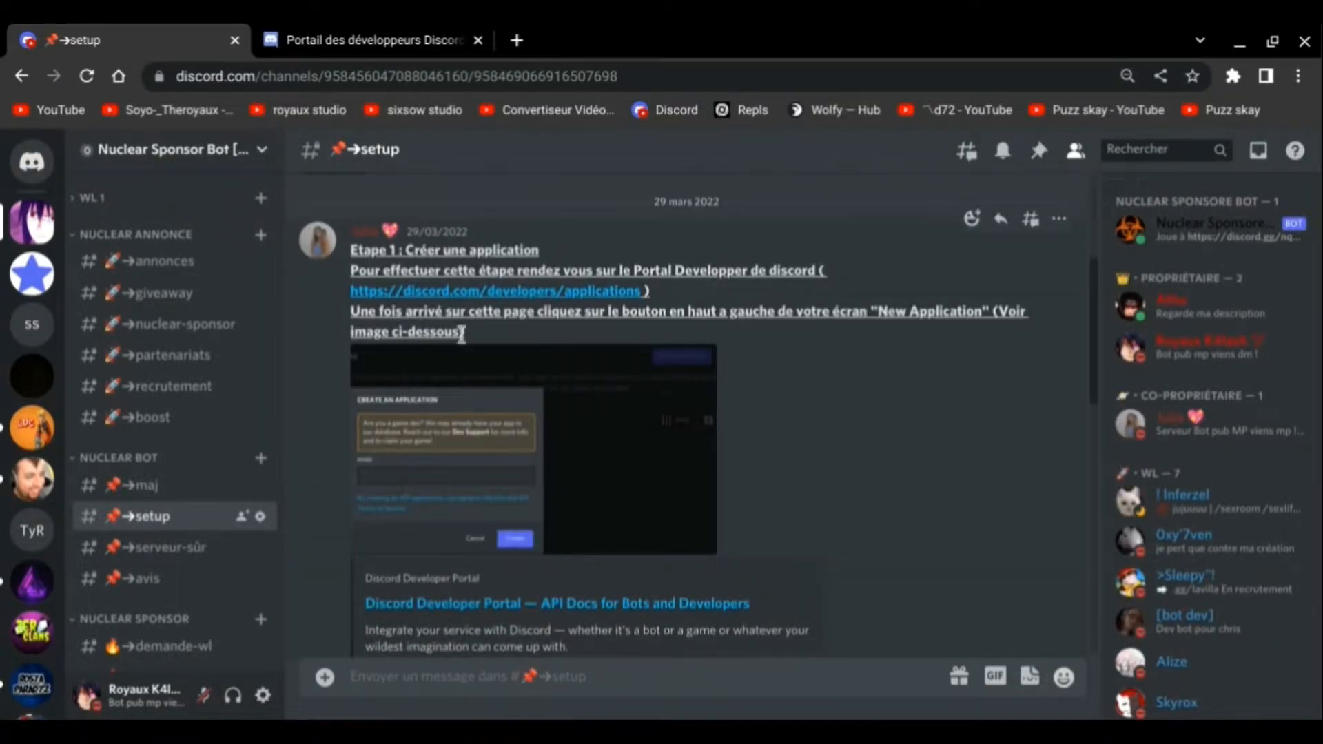
scroll(489, 371, down, 1)
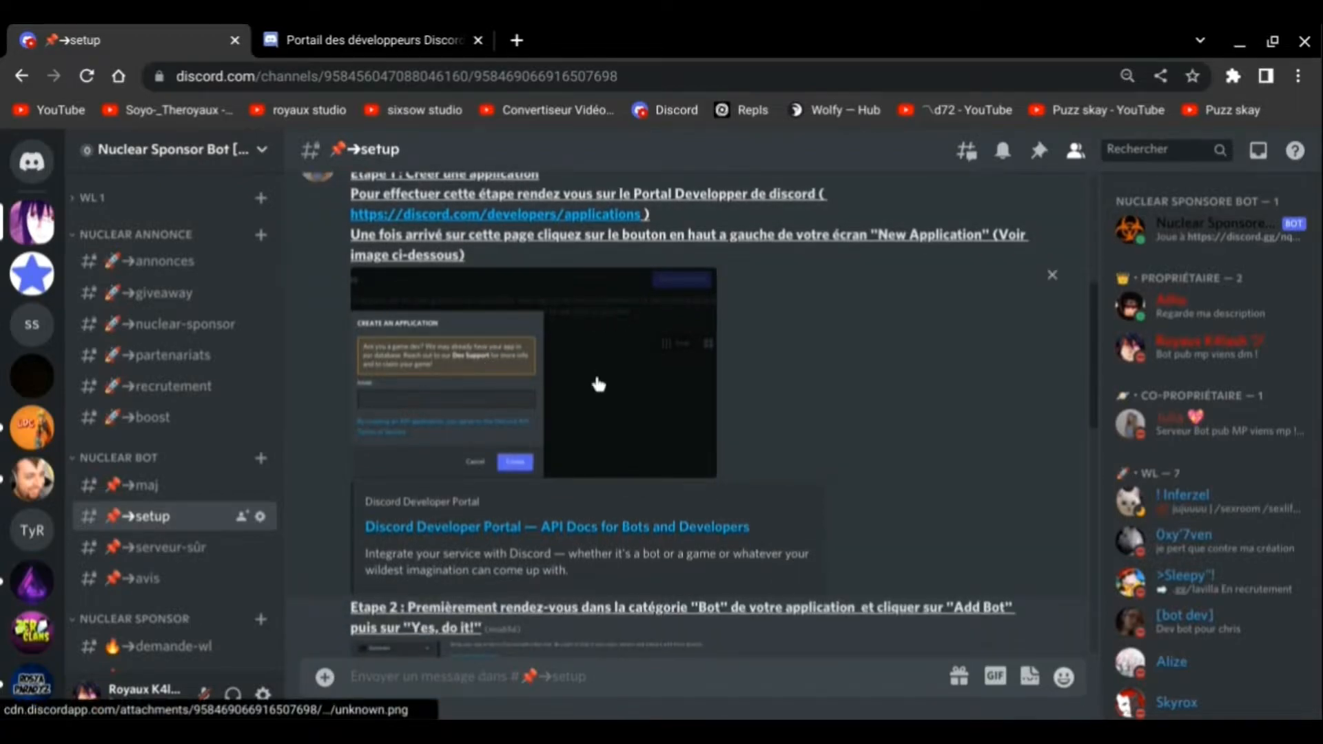
scroll(596, 384, down, 4)
scroll(596, 383, up, 8)
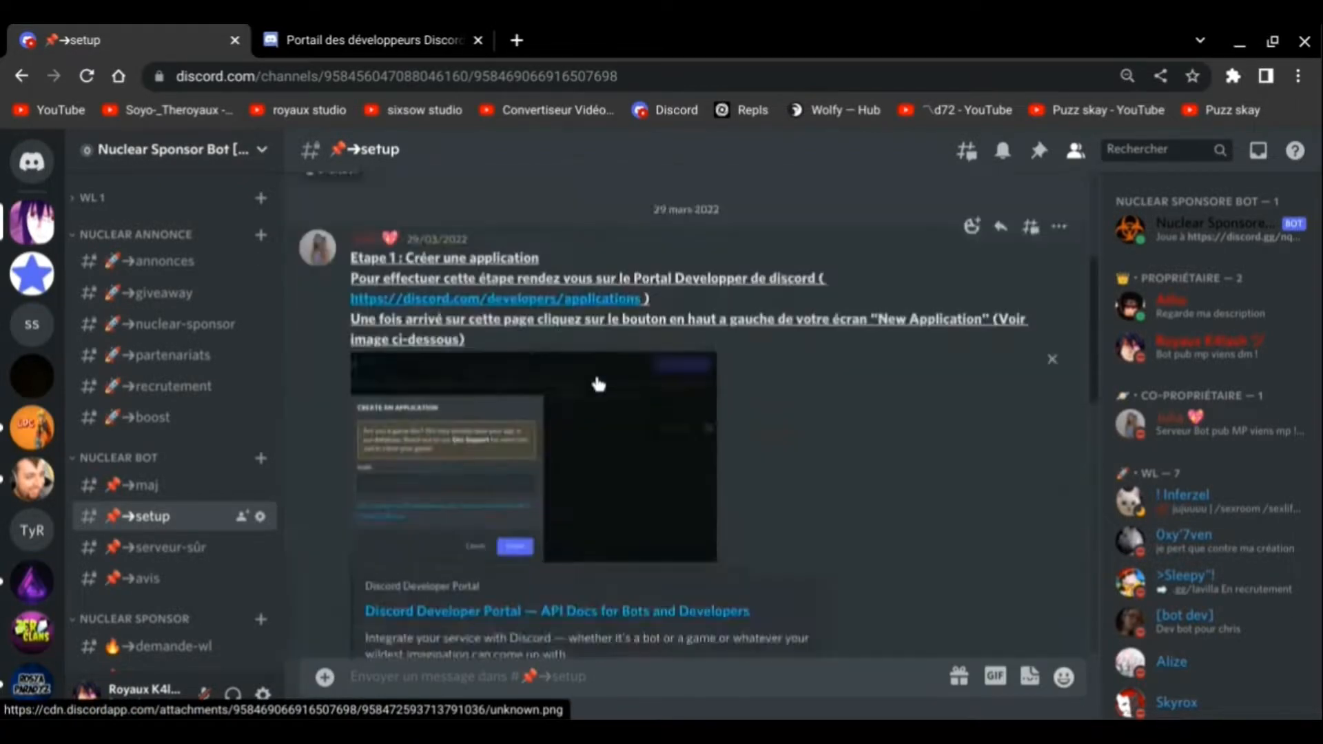
scroll(686, 575, down, 14)
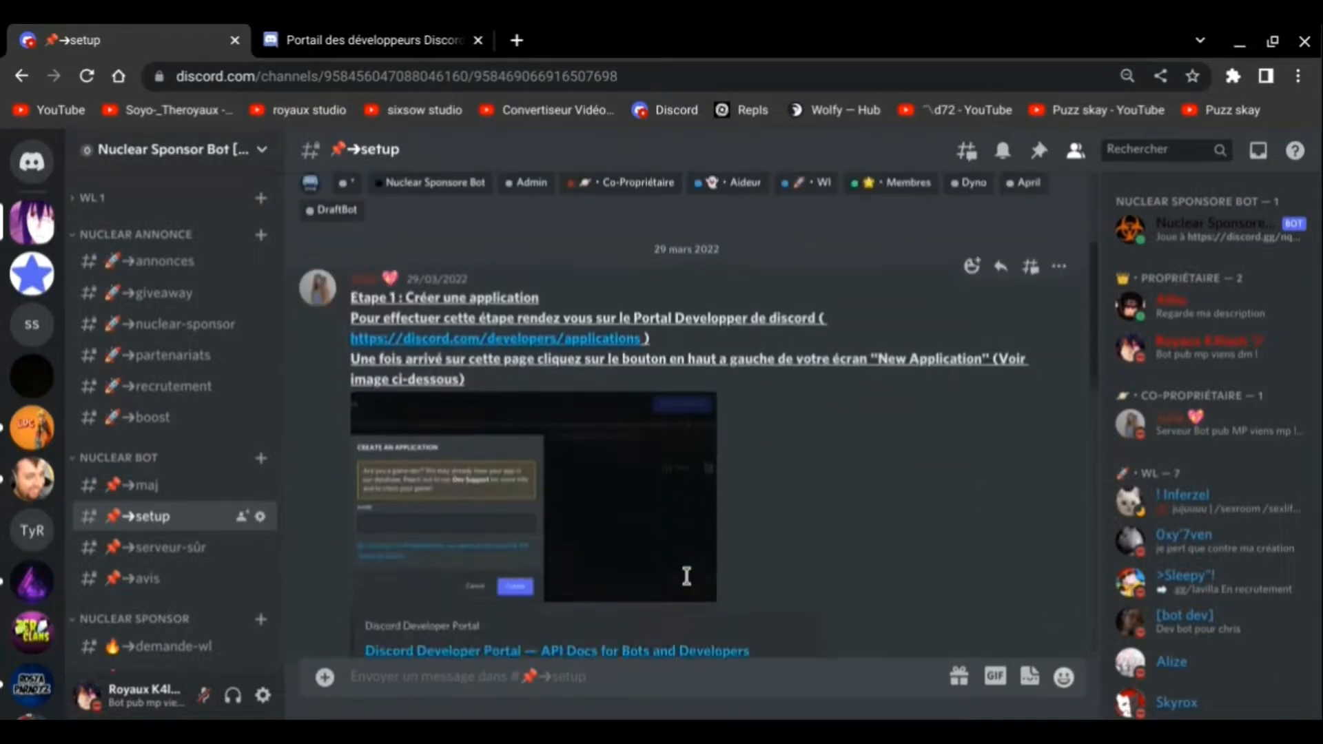
scroll(686, 575, down, 1)
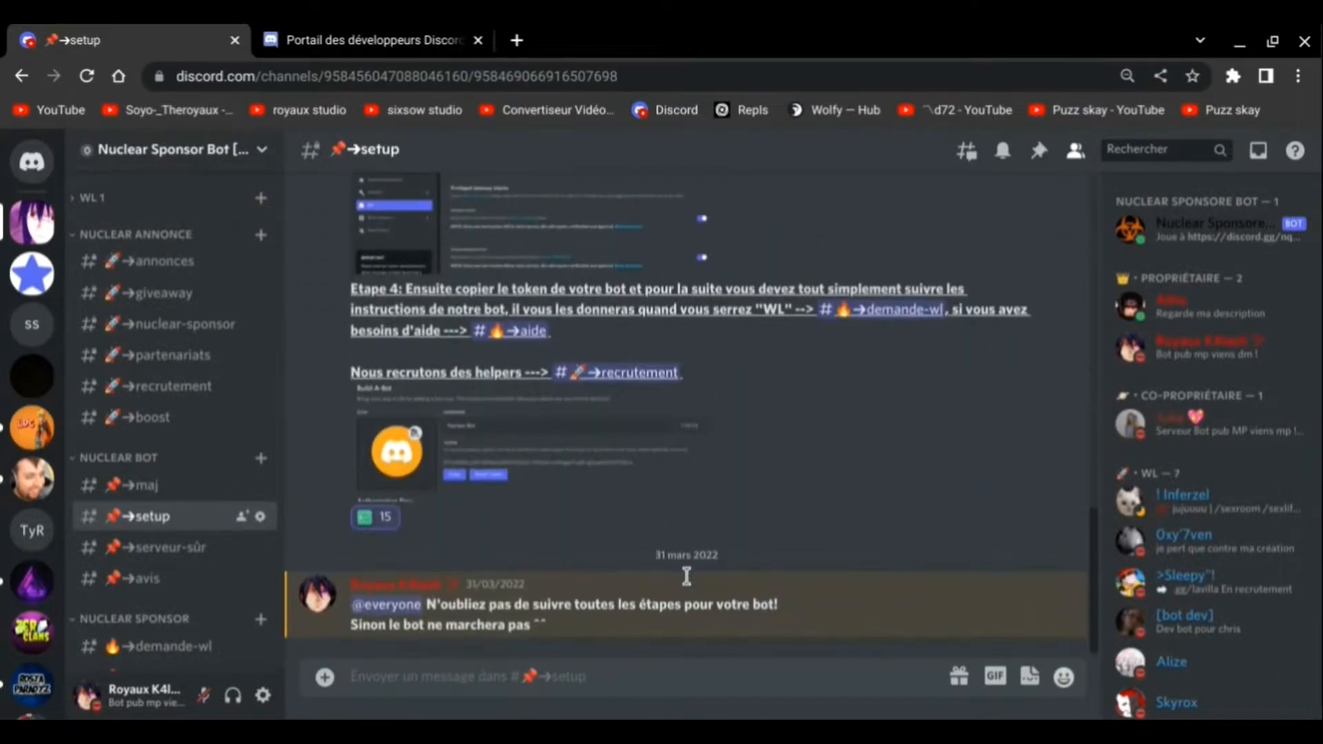
scroll(59, 540, down, 2)
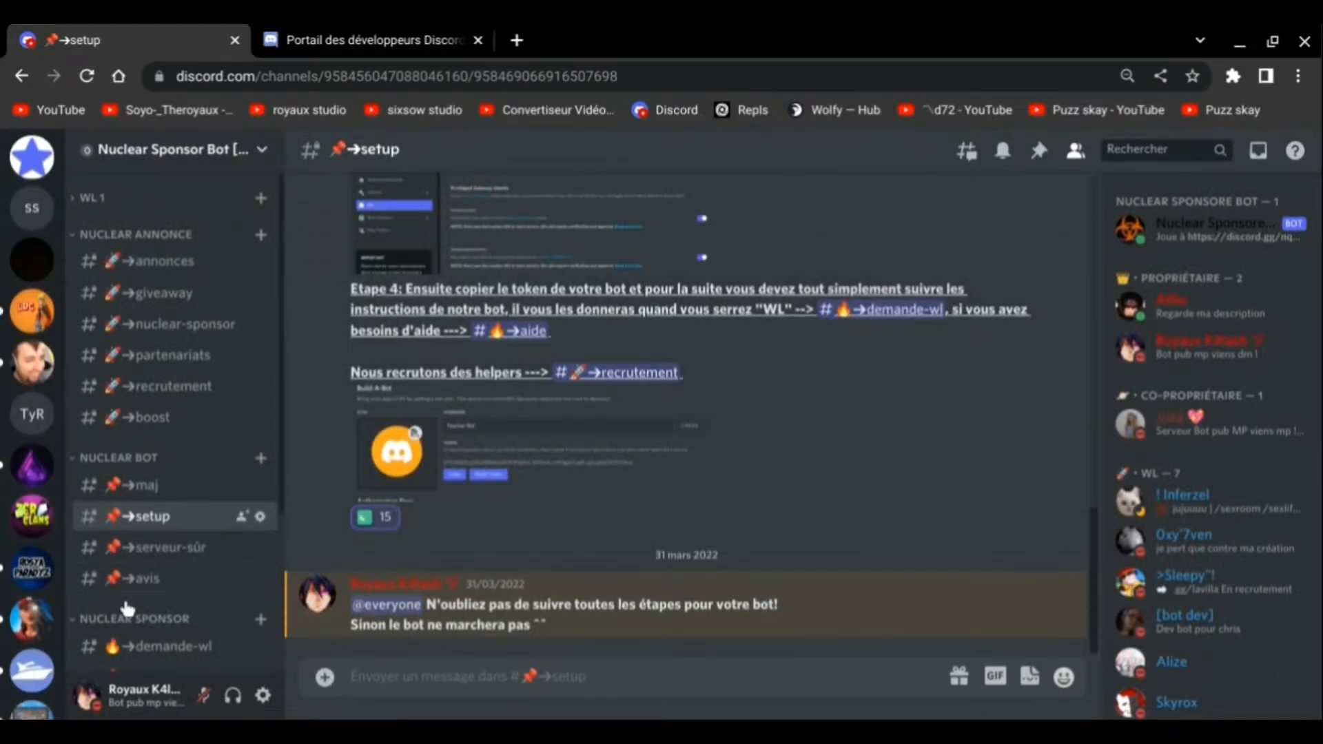
scroll(172, 579, down, 1)
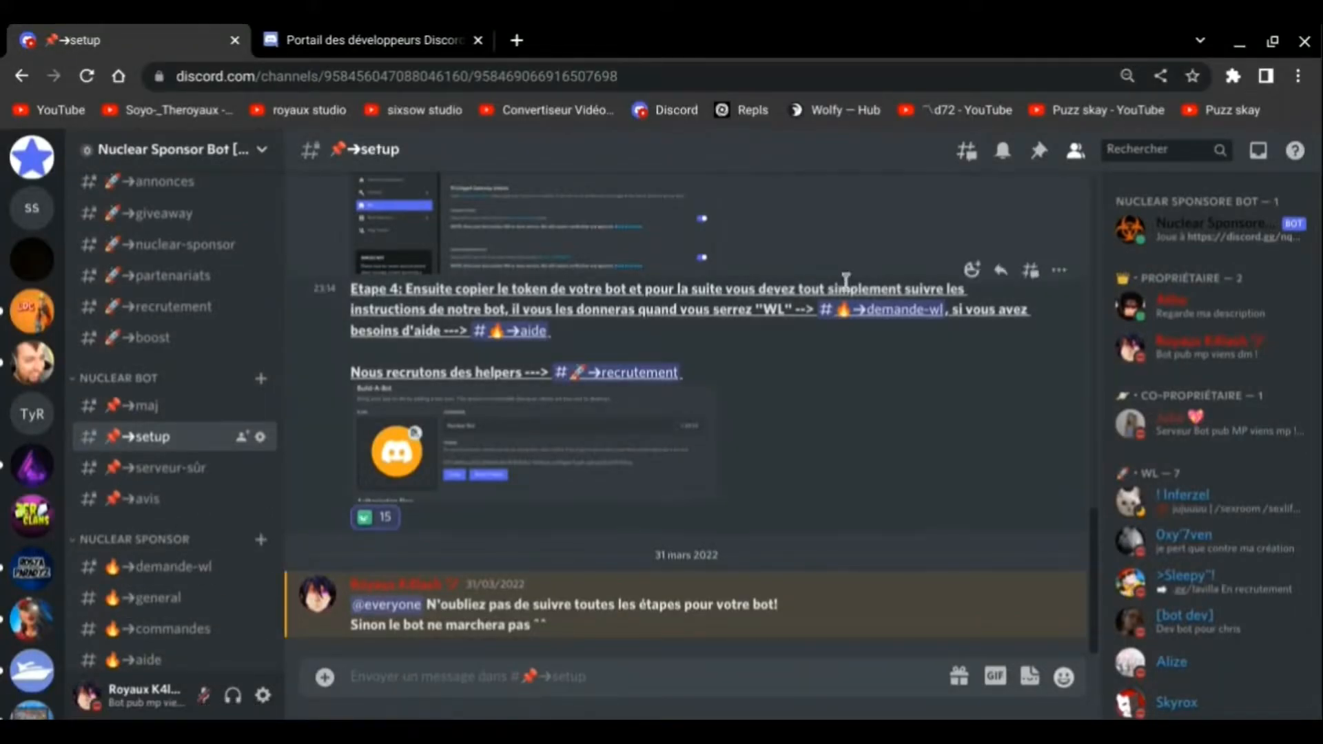
Step: Open the demande-wl channel and view the recent whitelist requests
click(165, 569)
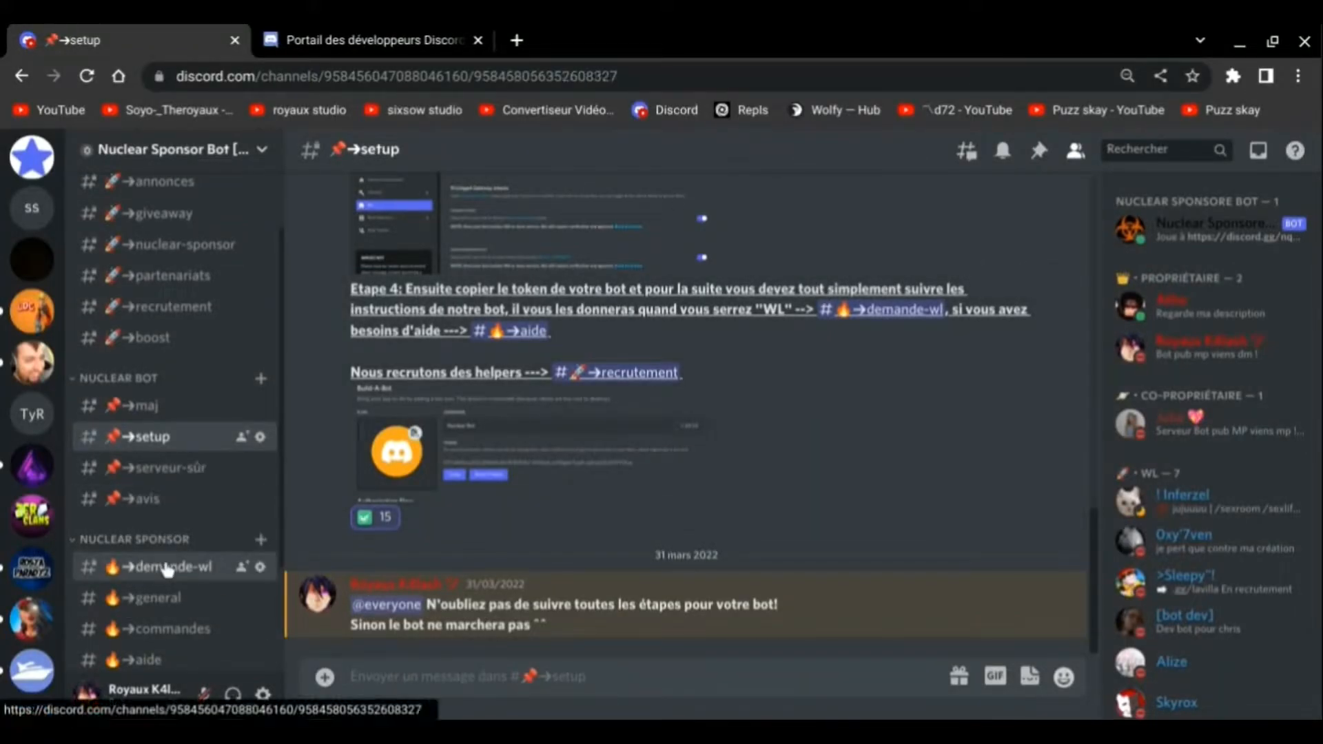
click(165, 568)
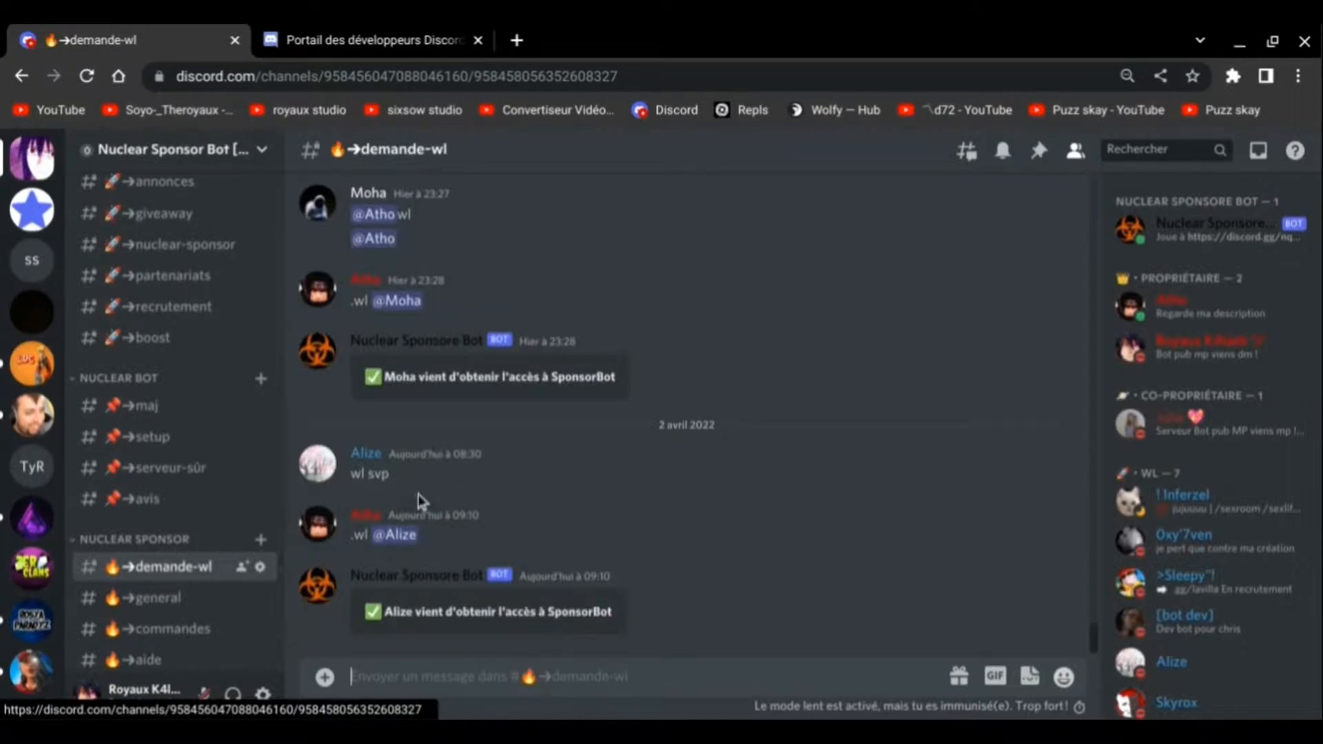
Step: Expand the WL 1 category and look through its list of private channels
scroll(210, 434, up, 2)
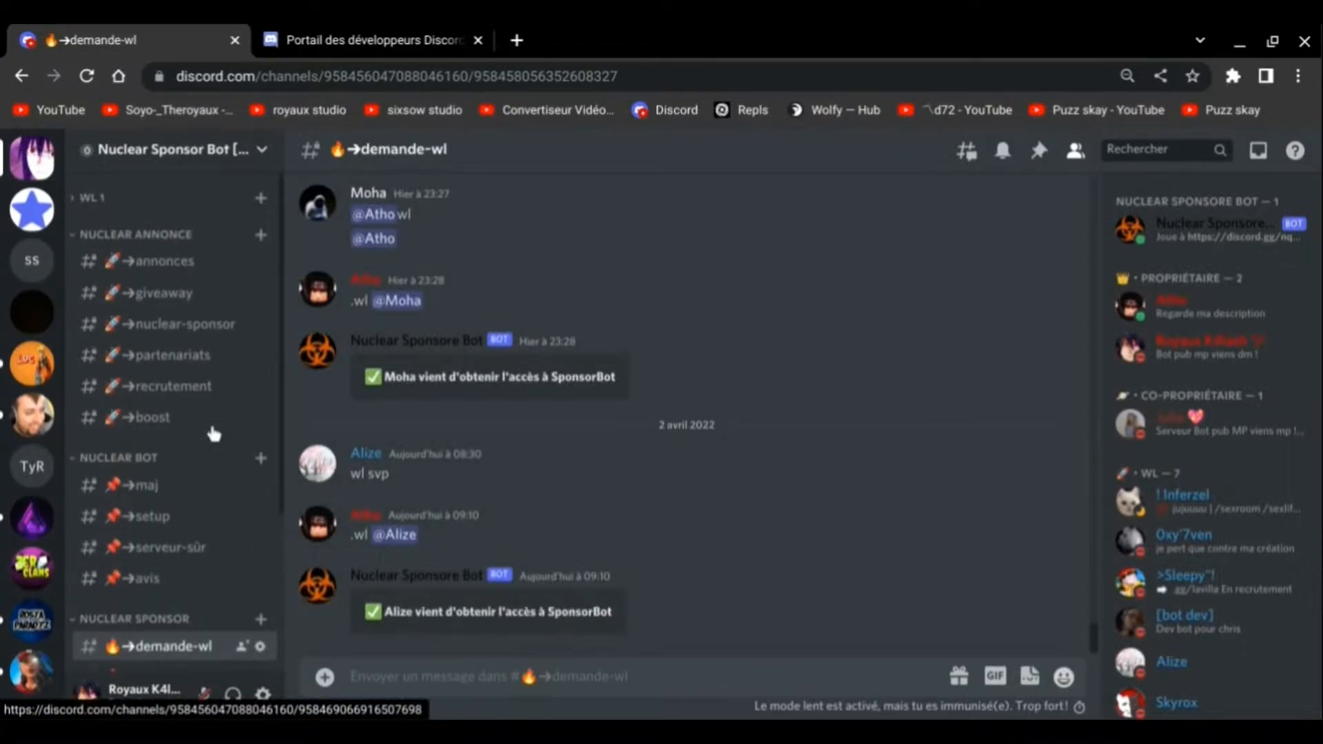
click(147, 197)
scroll(134, 413, down, 5)
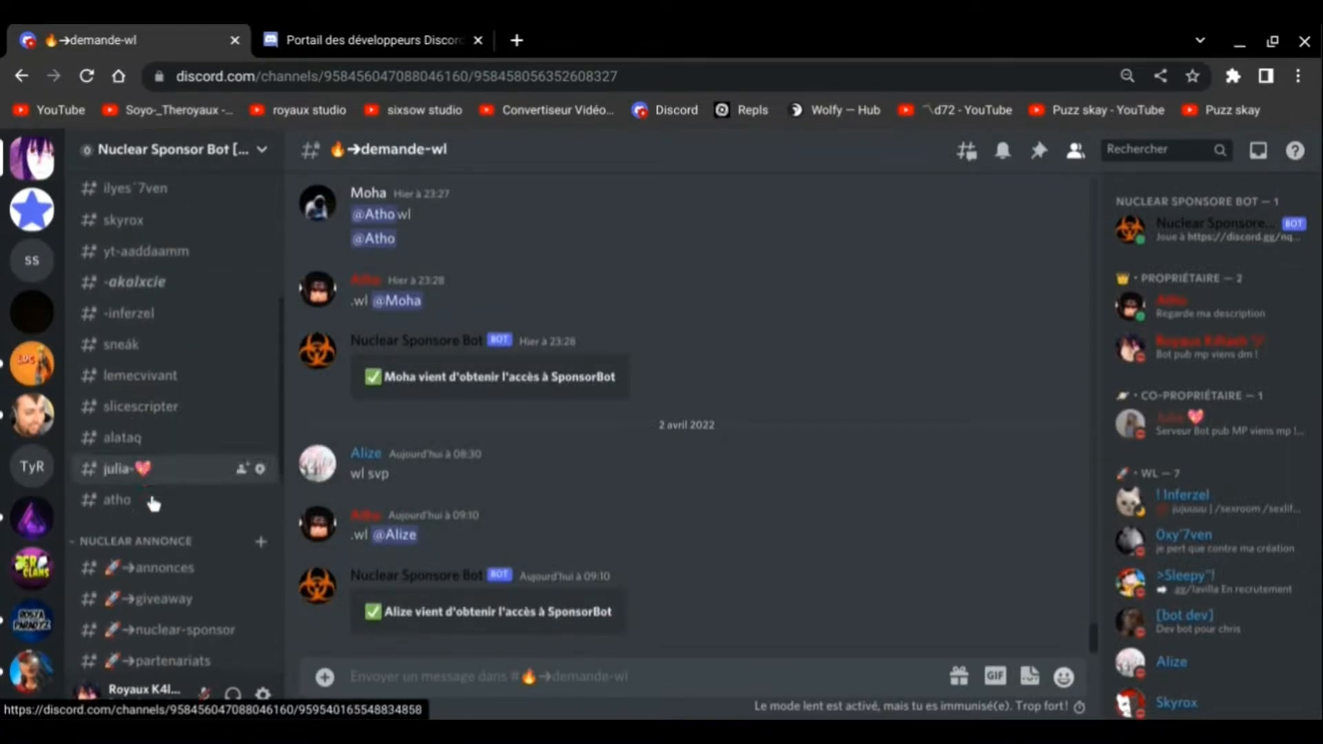
mouse_move(153, 512)
mouse_down()
mouse_move(152, 494)
mouse_move(152, 505)
mouse_up()
scroll(149, 507, up, 5)
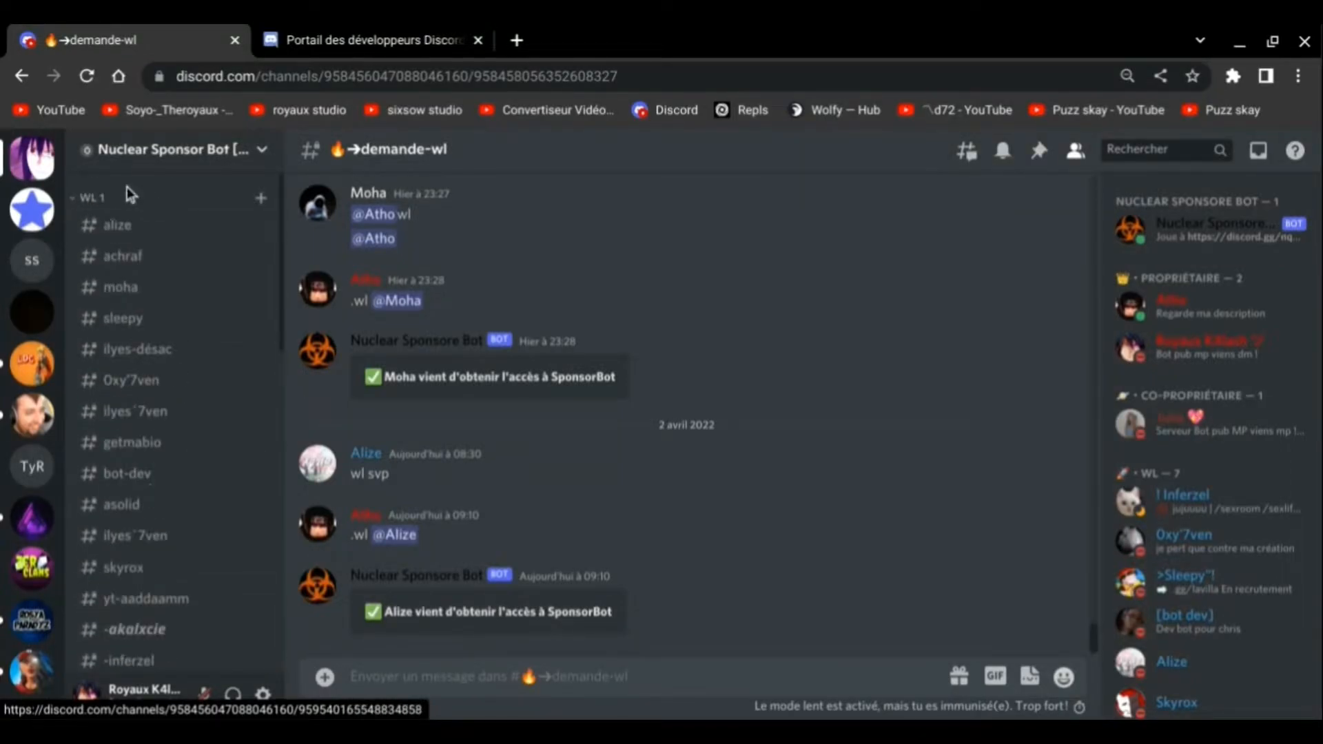
Step: Open the first private channel in WL 1 and read the bot's command instructions
click(126, 226)
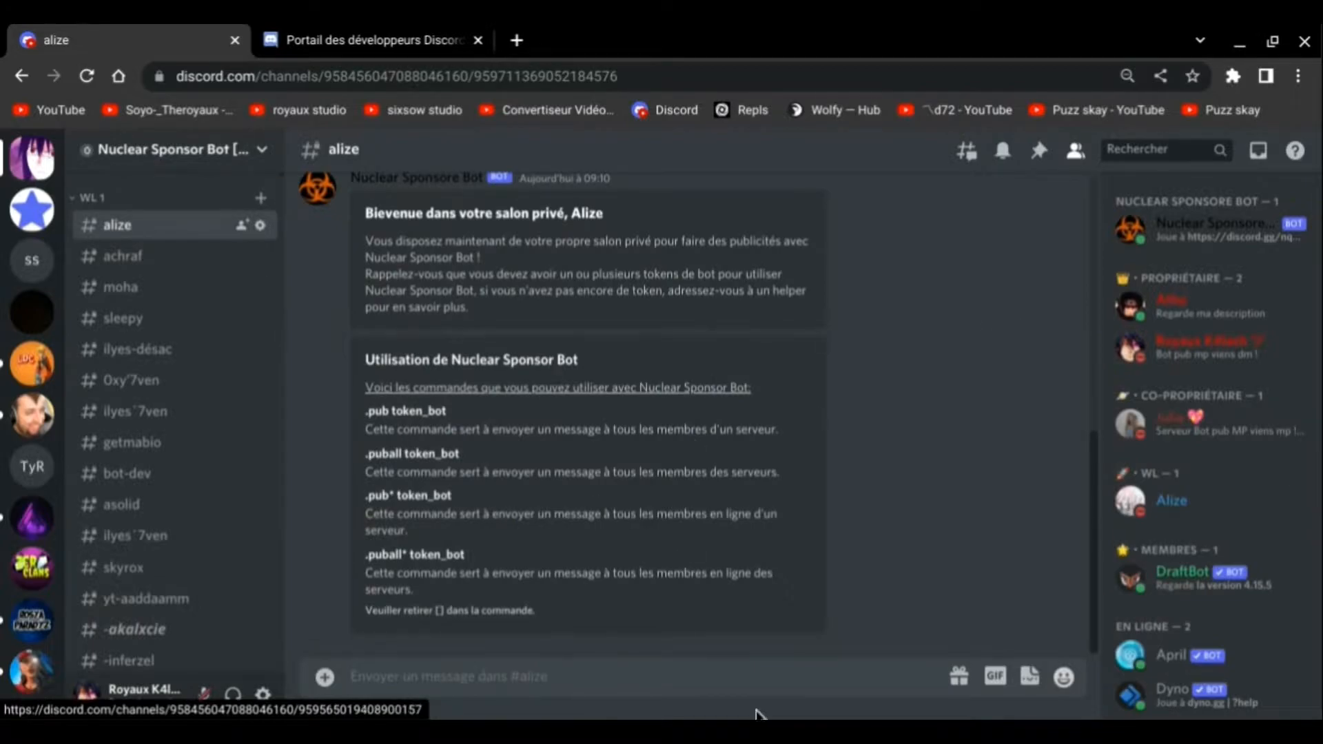
scroll(659, 532, up, 4)
scroll(659, 532, down, 4)
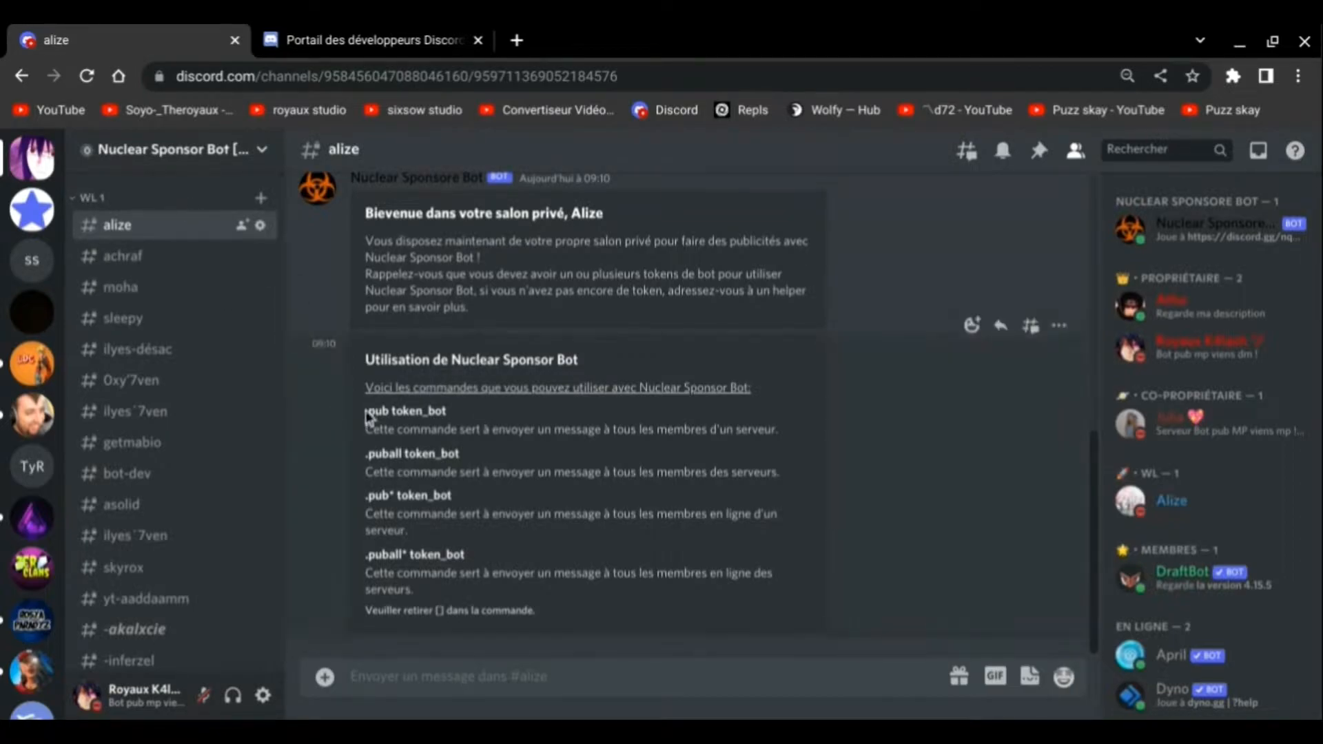
Step: Collapse the WL 1 category and return to the annonces channel
click(181, 201)
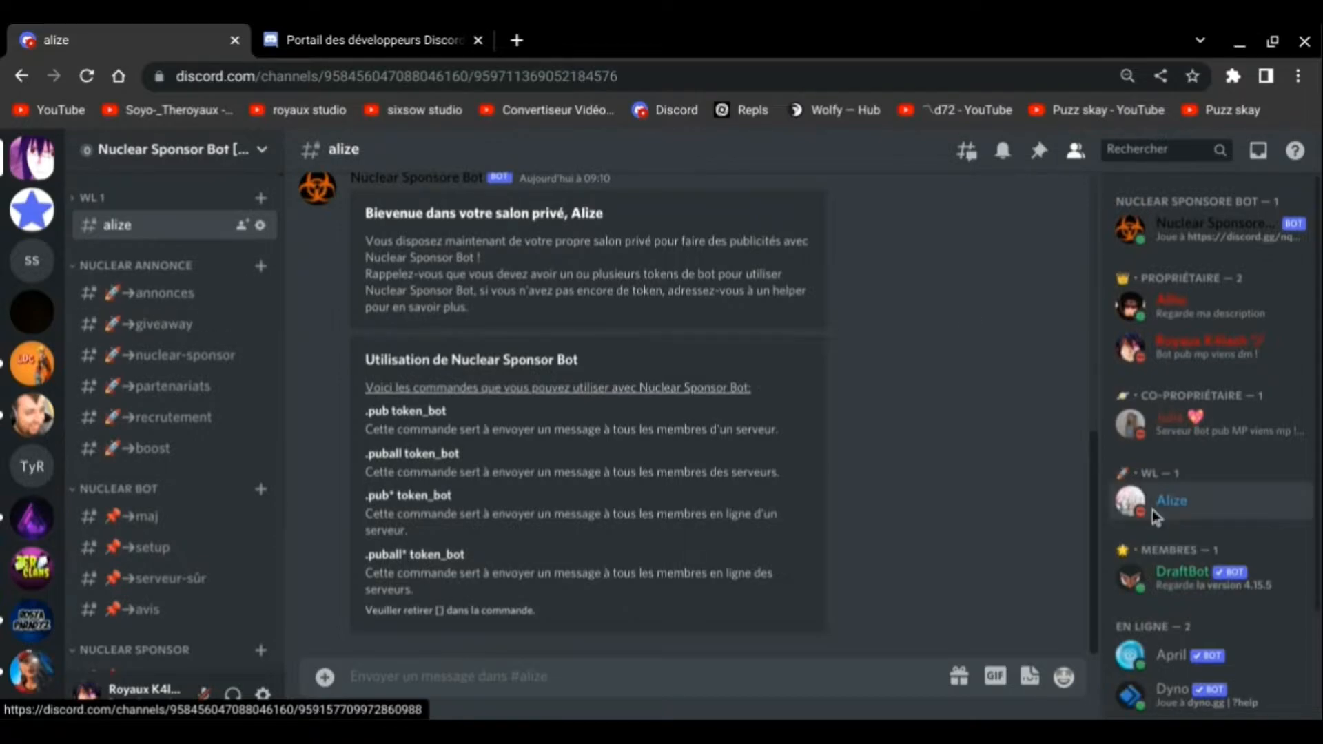
scroll(1155, 517, down, 2)
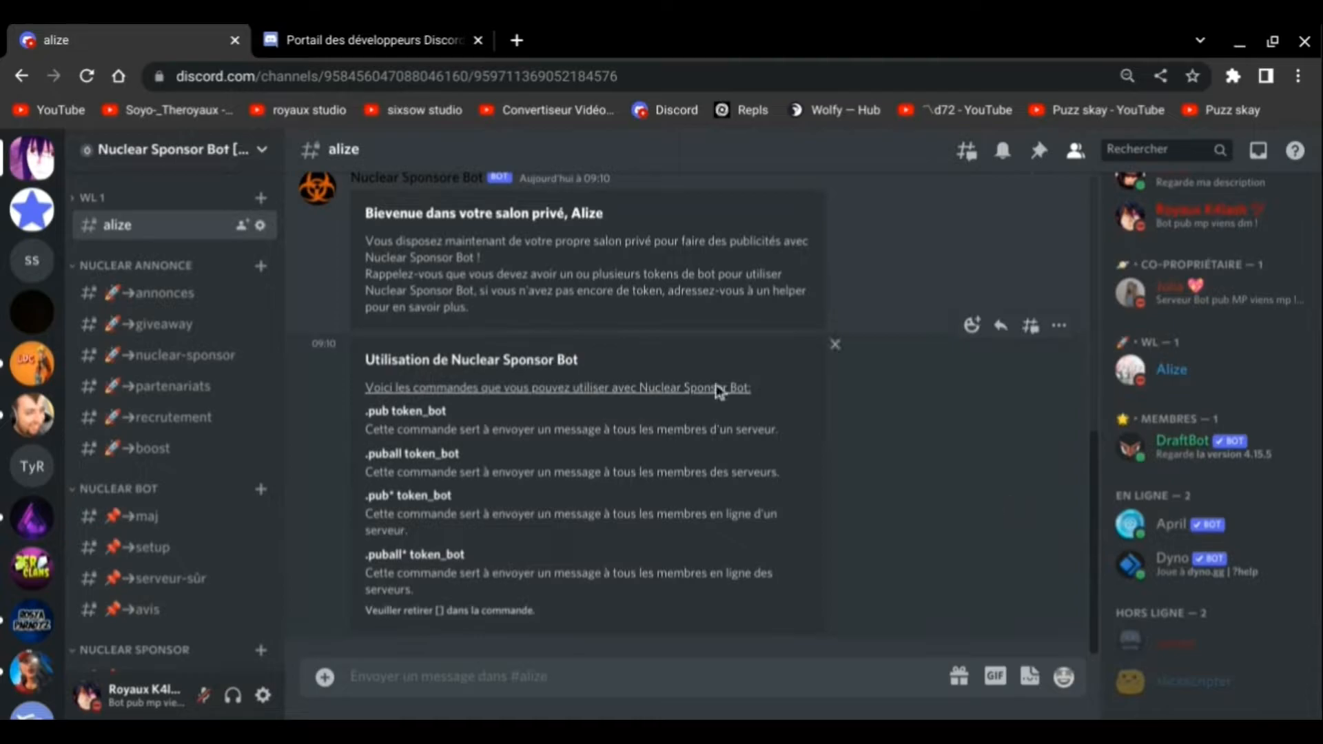
click(177, 293)
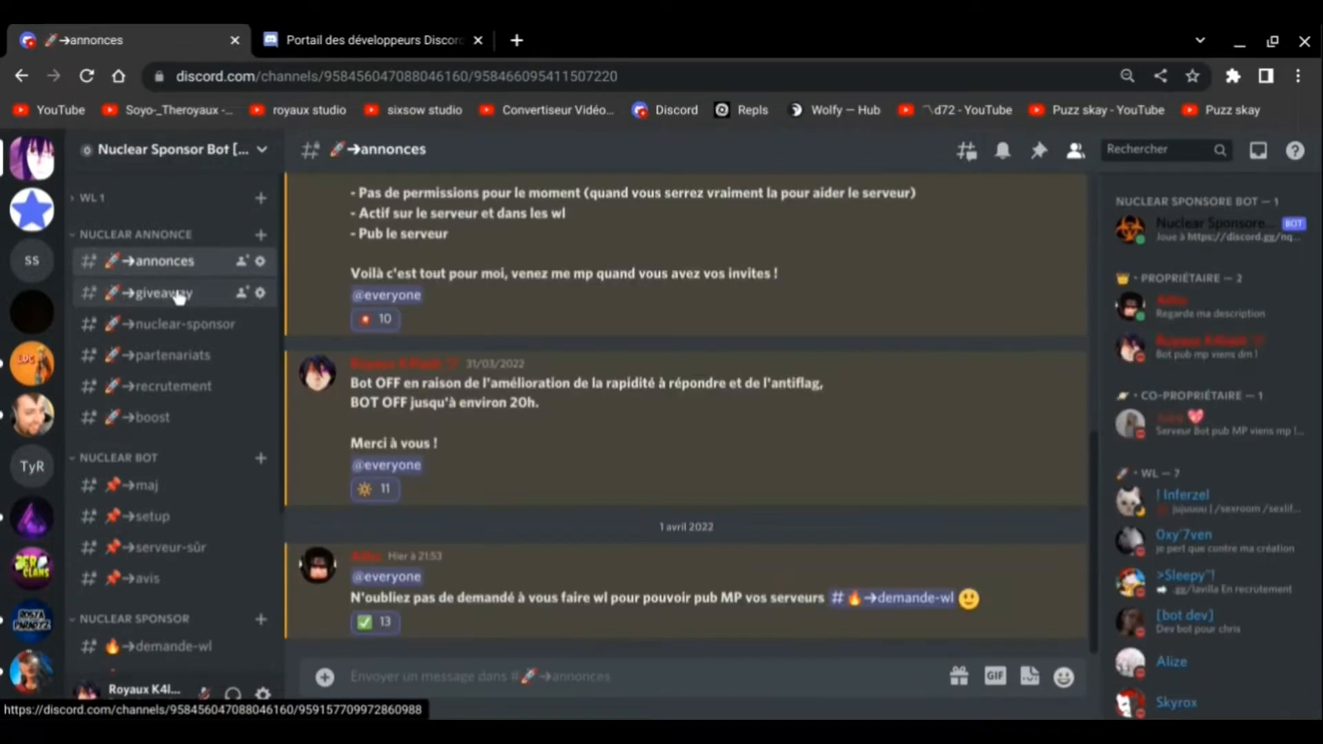
Step: Switch to the Discord Developer Portal and create a new application named "Nuclear Sponsor"
key(ctrl+Tab)
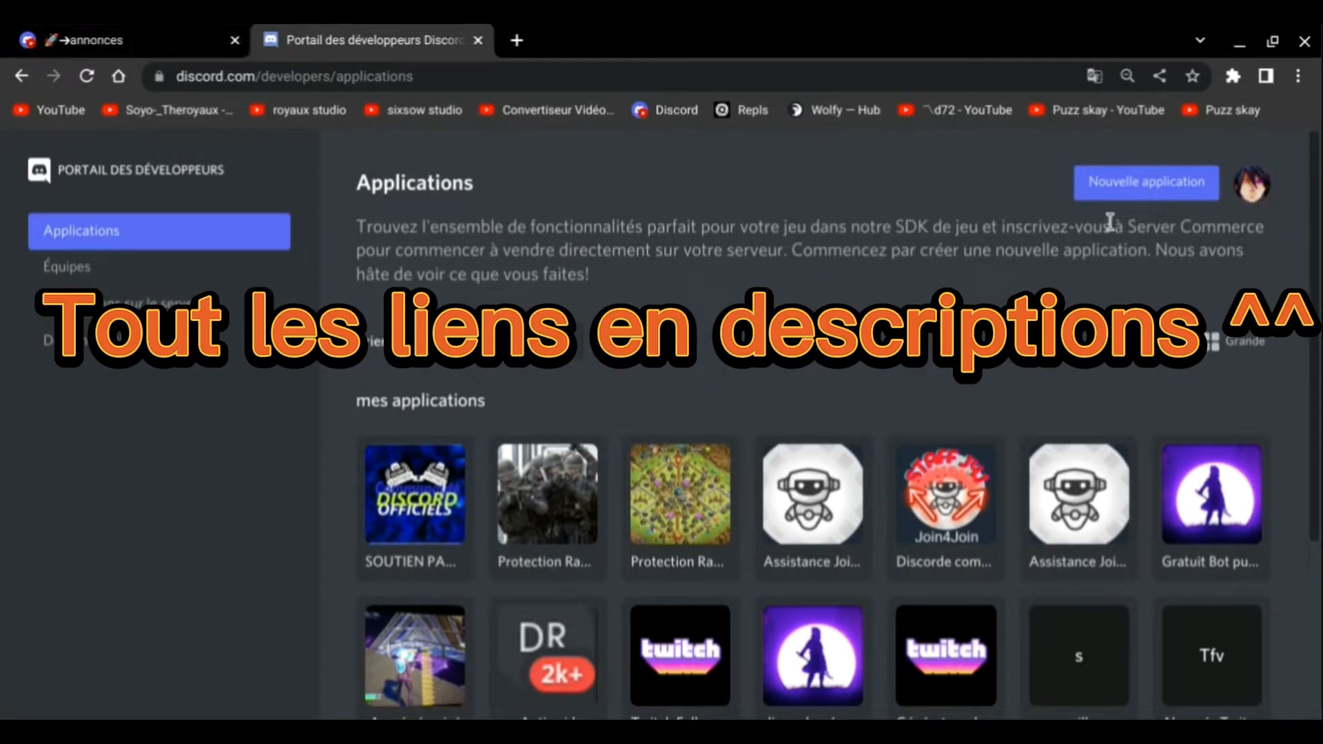
click(1157, 182)
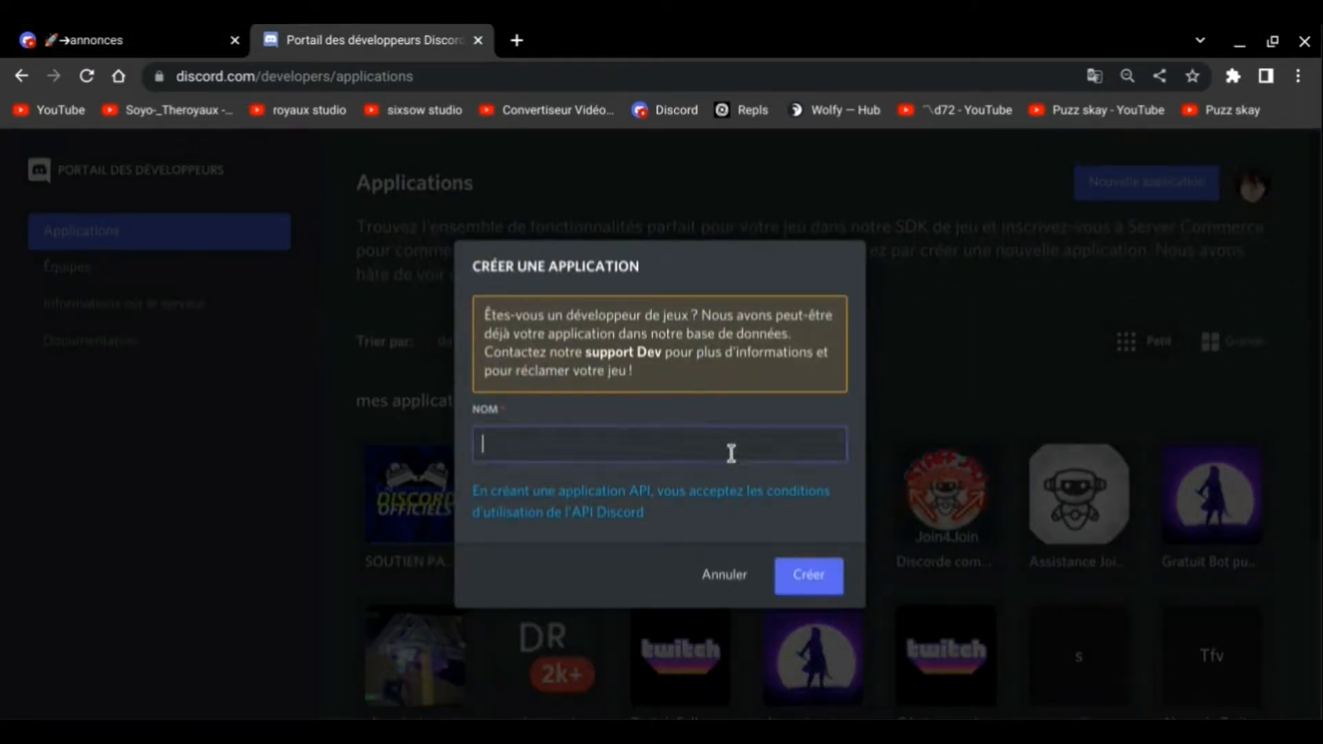
text(Nuclear Sponsor)
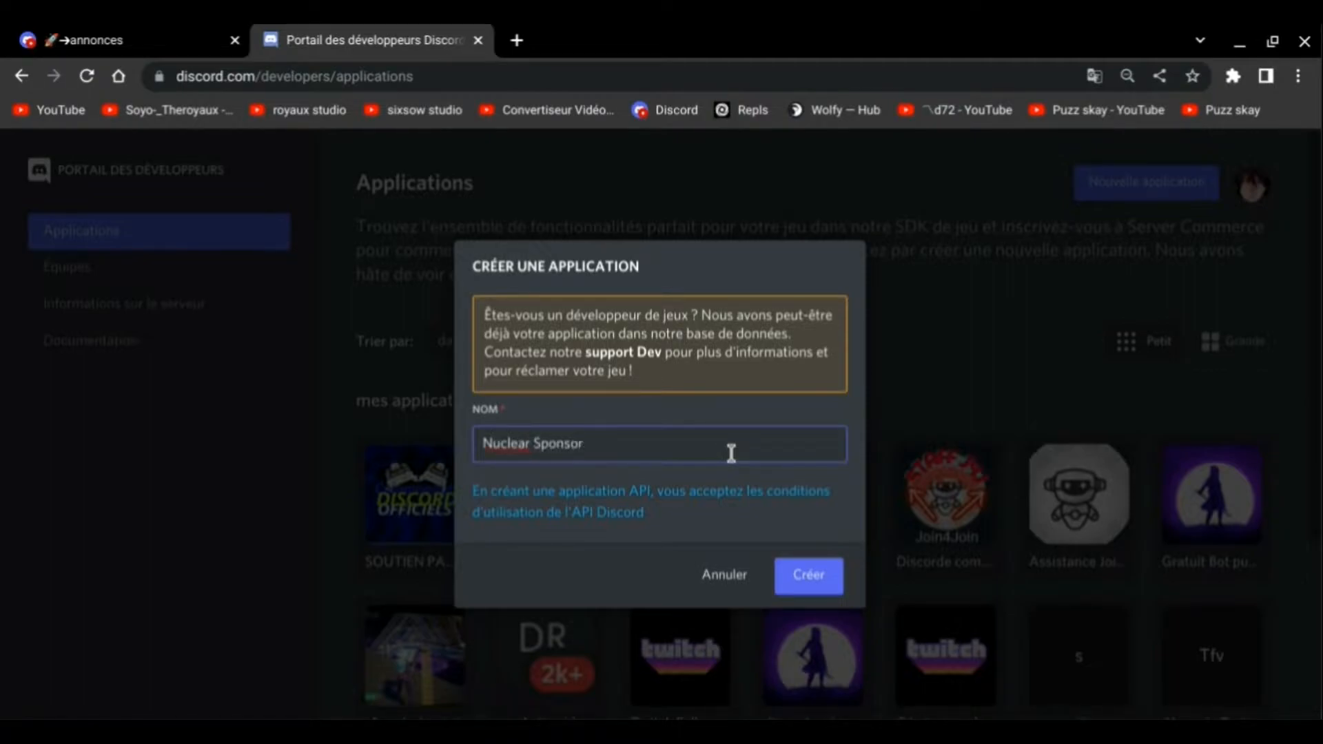
click(812, 577)
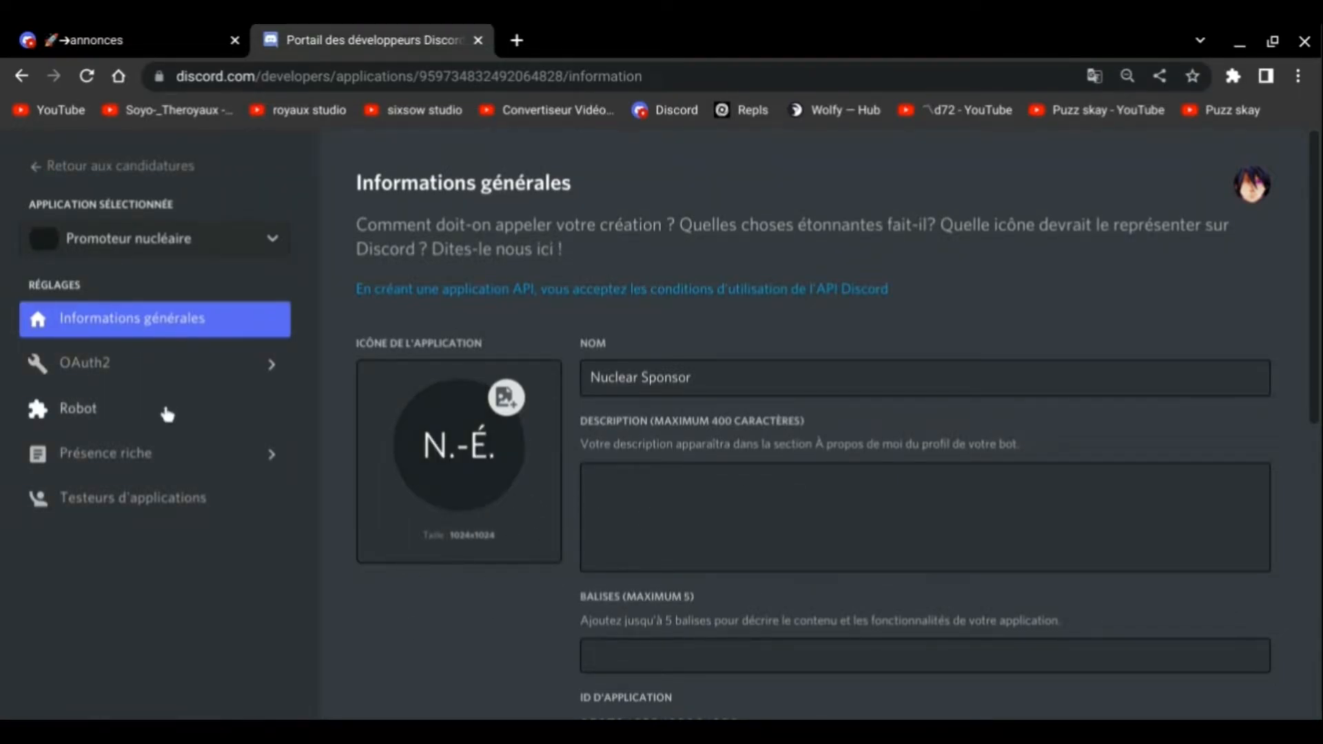
Step: Add a bot user to the Nuclear Sponsor application and confirm its creation
click(140, 400)
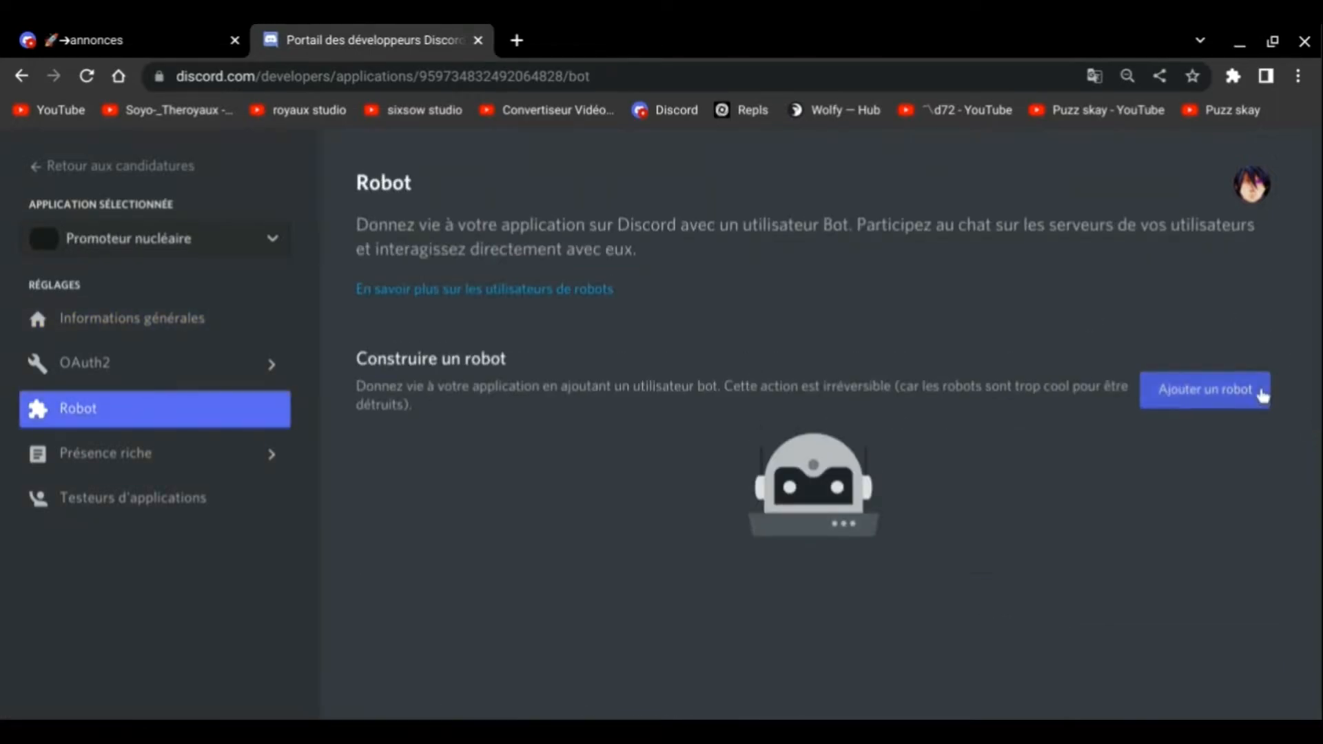
click(1254, 400)
click(812, 496)
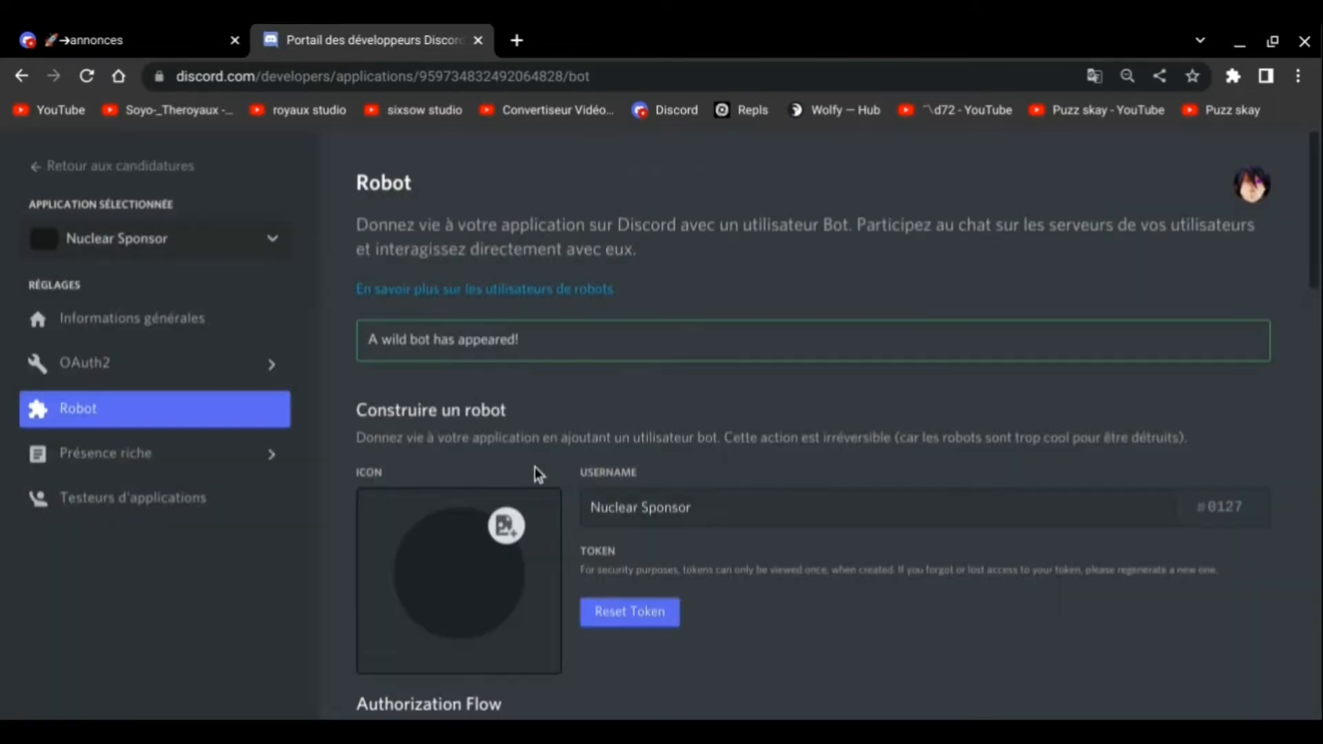
Step: Review the new bot's authorization flow and privileged gateway intent settings
scroll(527, 472, down, 6)
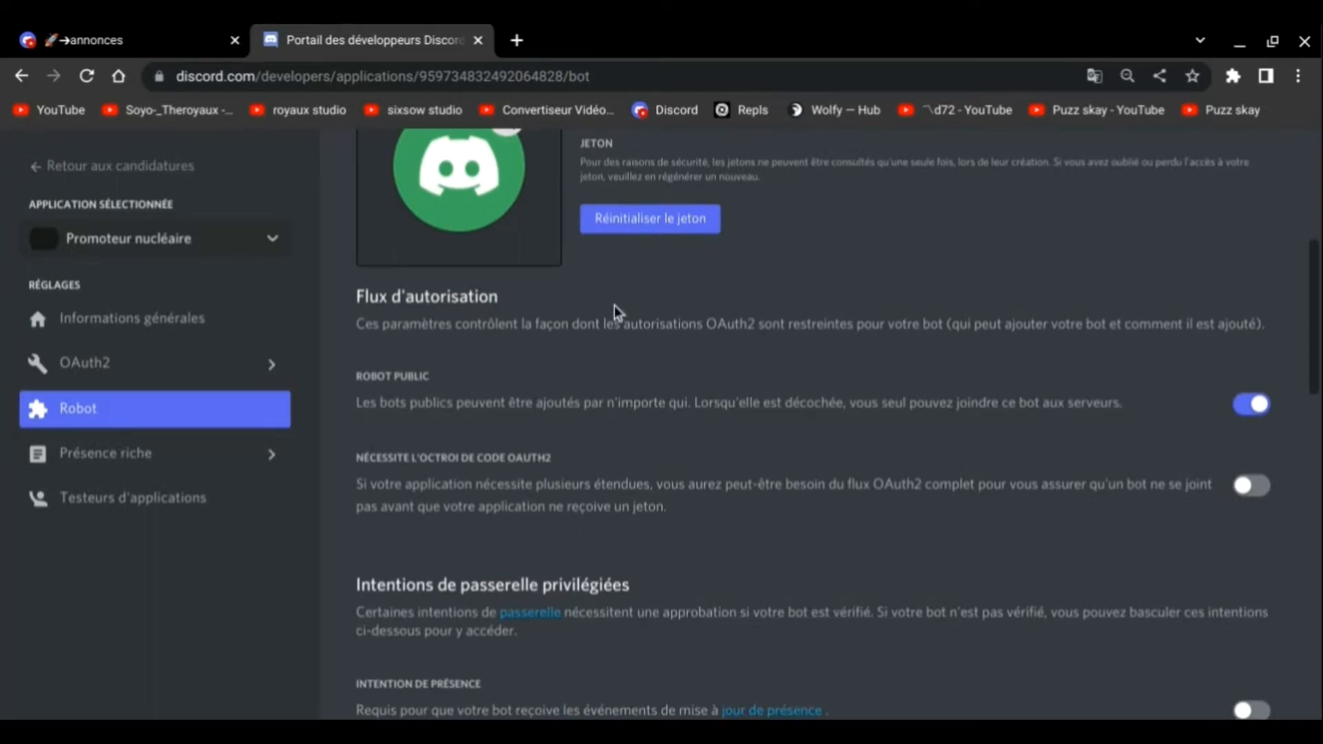
scroll(615, 311, up, 1)
scroll(1008, 449, down, 2)
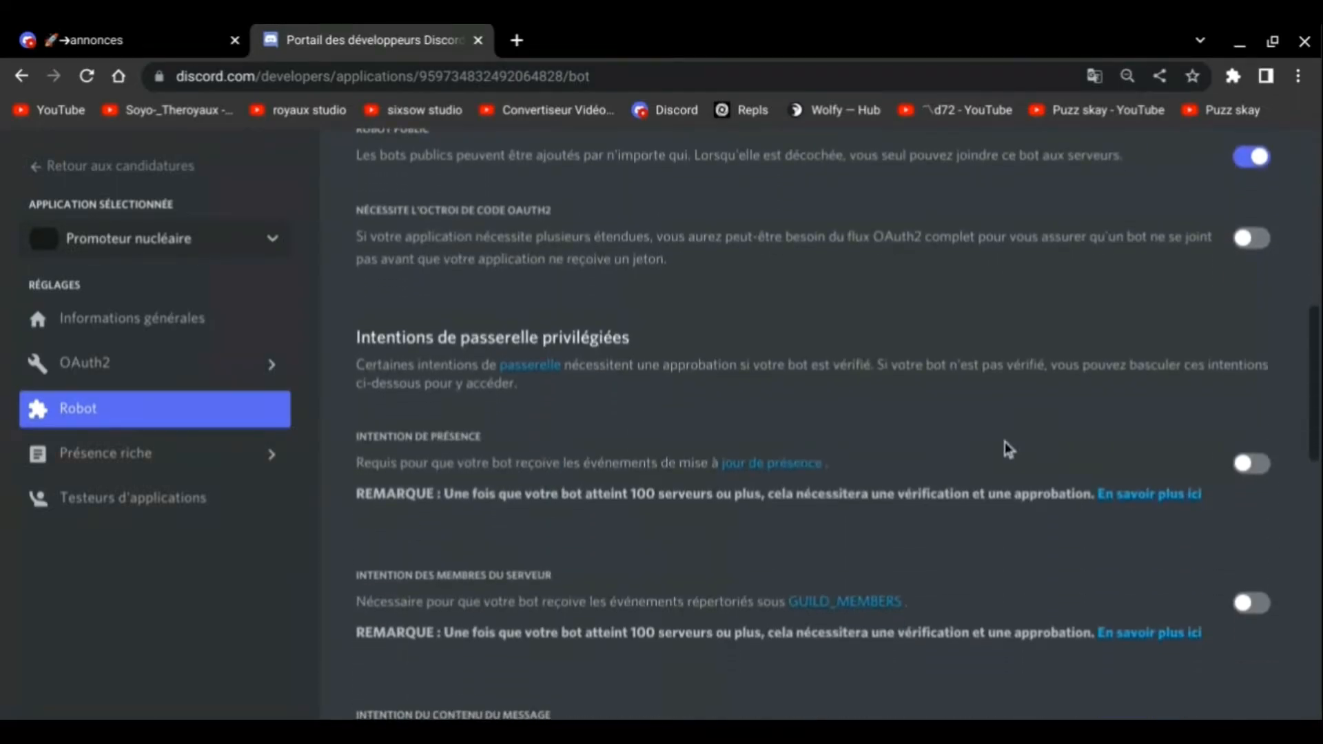
scroll(682, 551, up, 10)
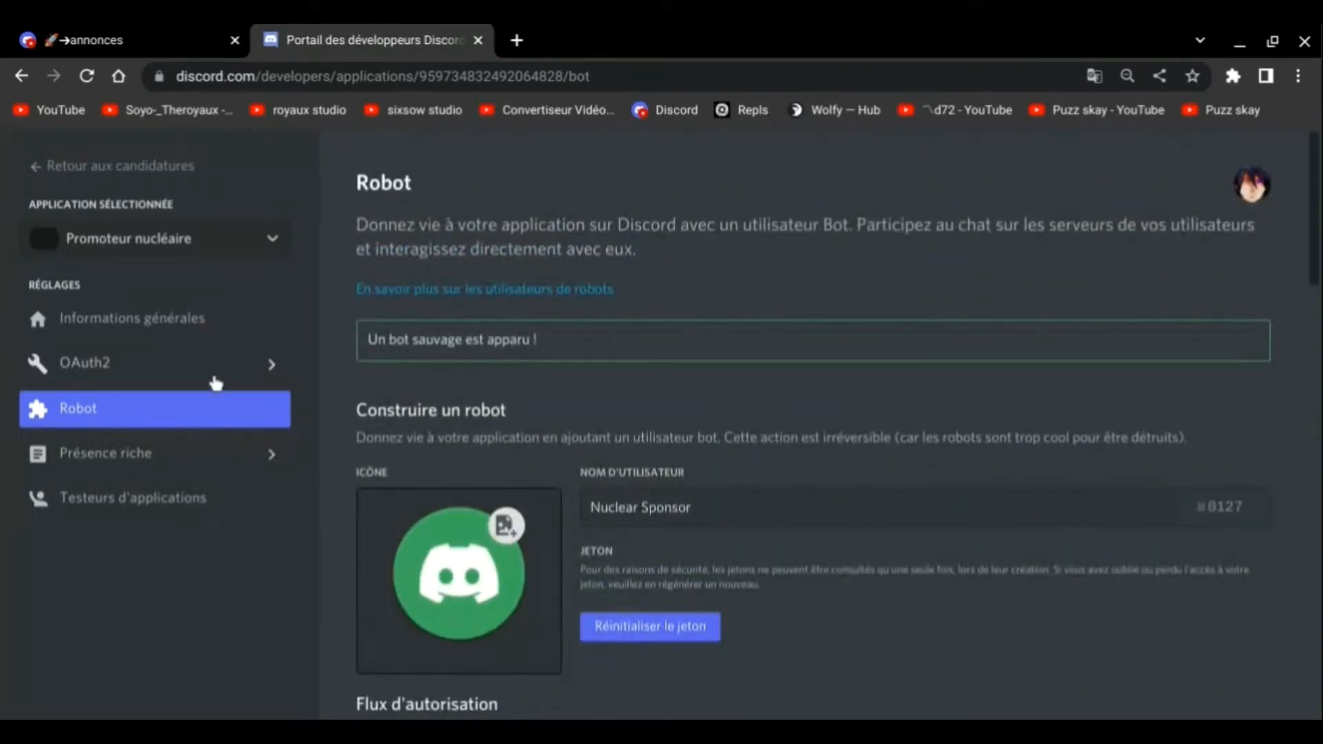
Step: Switch the bot settings page's translation from French back to the original English
scroll(724, 410, down, 6)
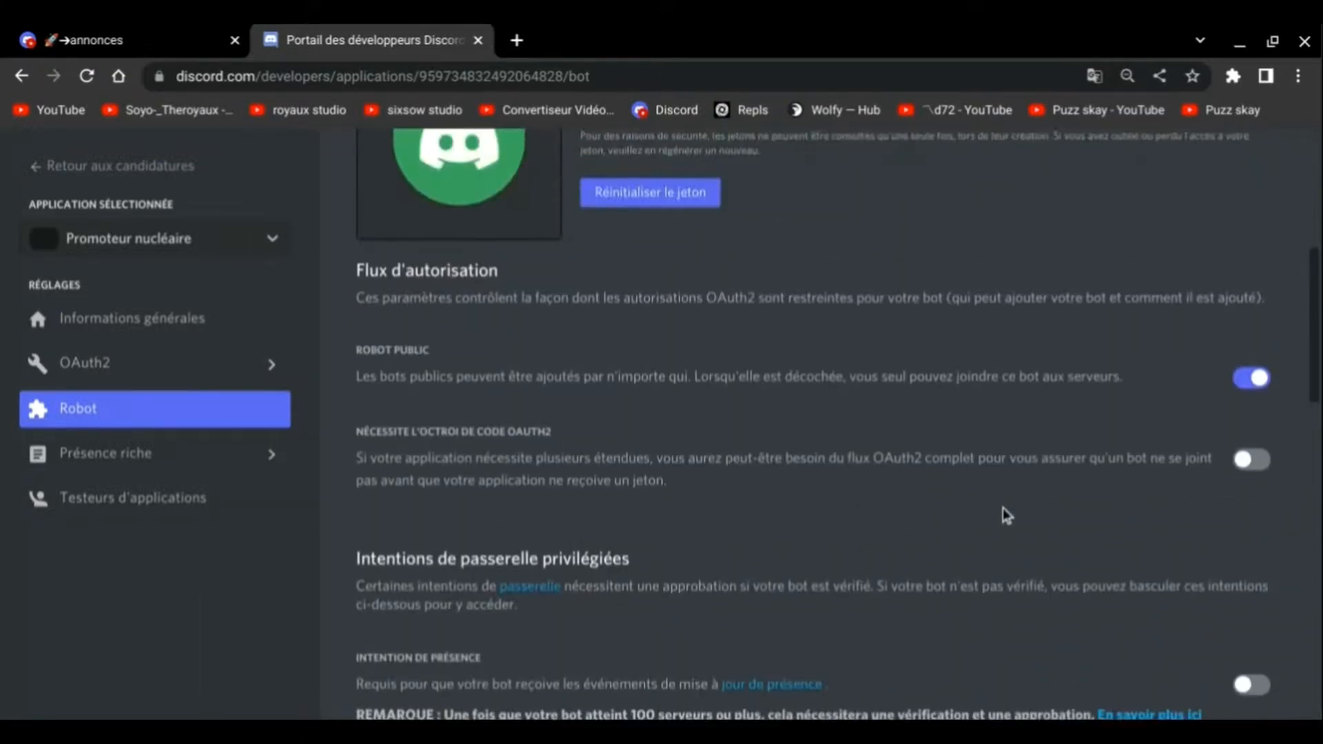
scroll(1006, 510, up, 1)
click(1095, 76)
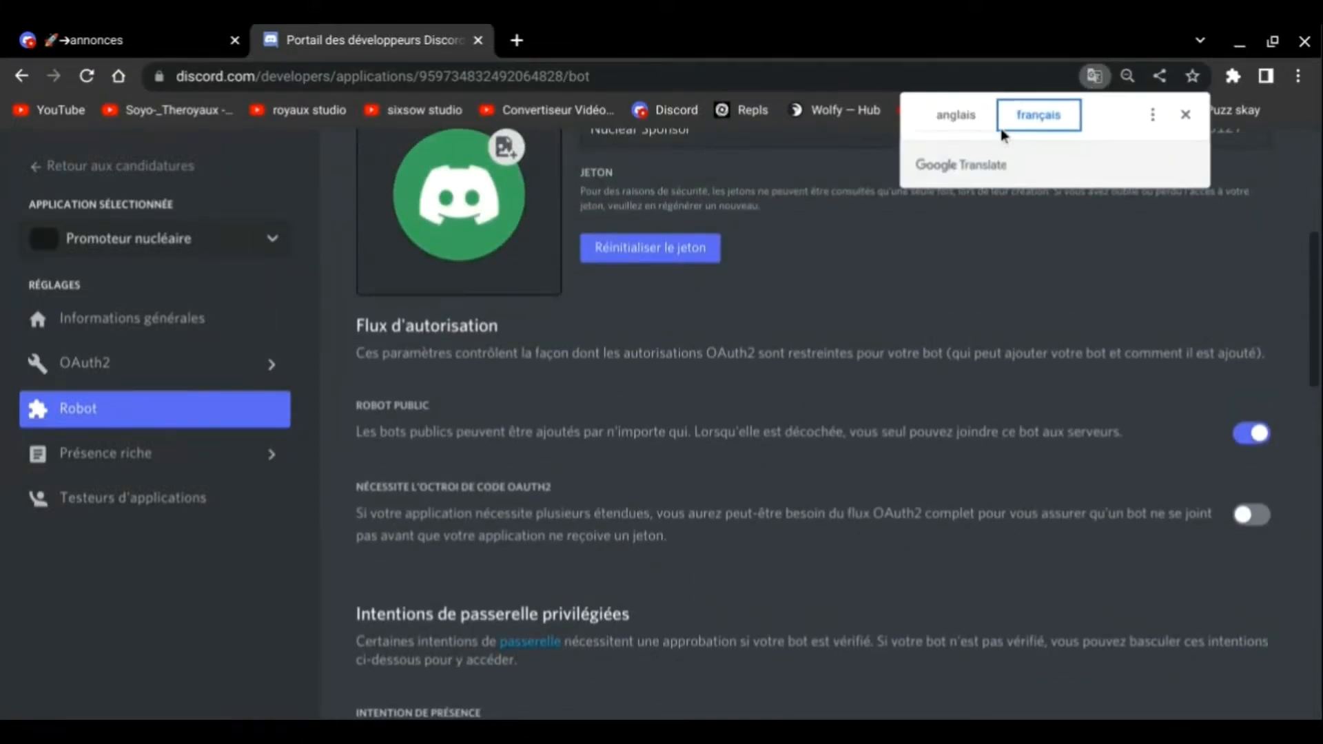
click(968, 111)
click(930, 349)
Step: Enable the Presence Intent and Server Members Intent for the bot and save the changes
scroll(930, 349, down, 4)
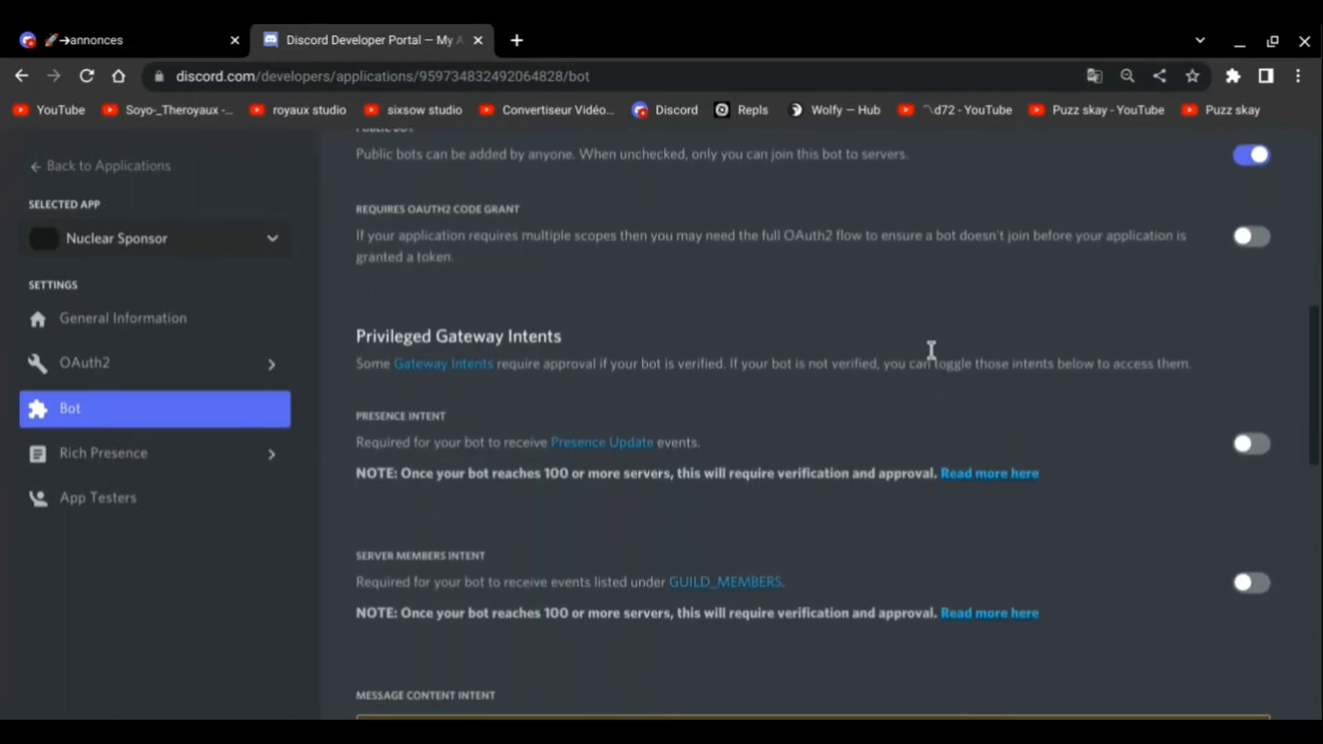
scroll(931, 350, down, 1)
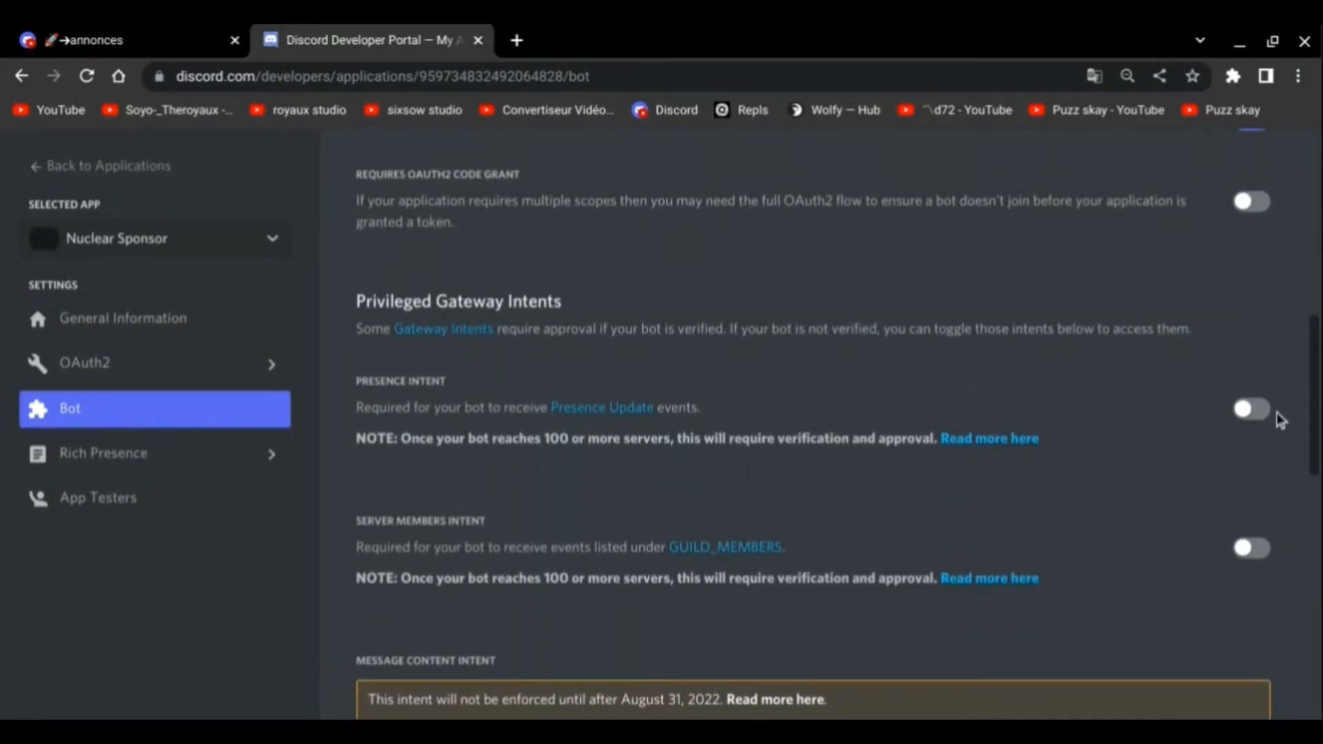
click(1253, 413)
click(1251, 548)
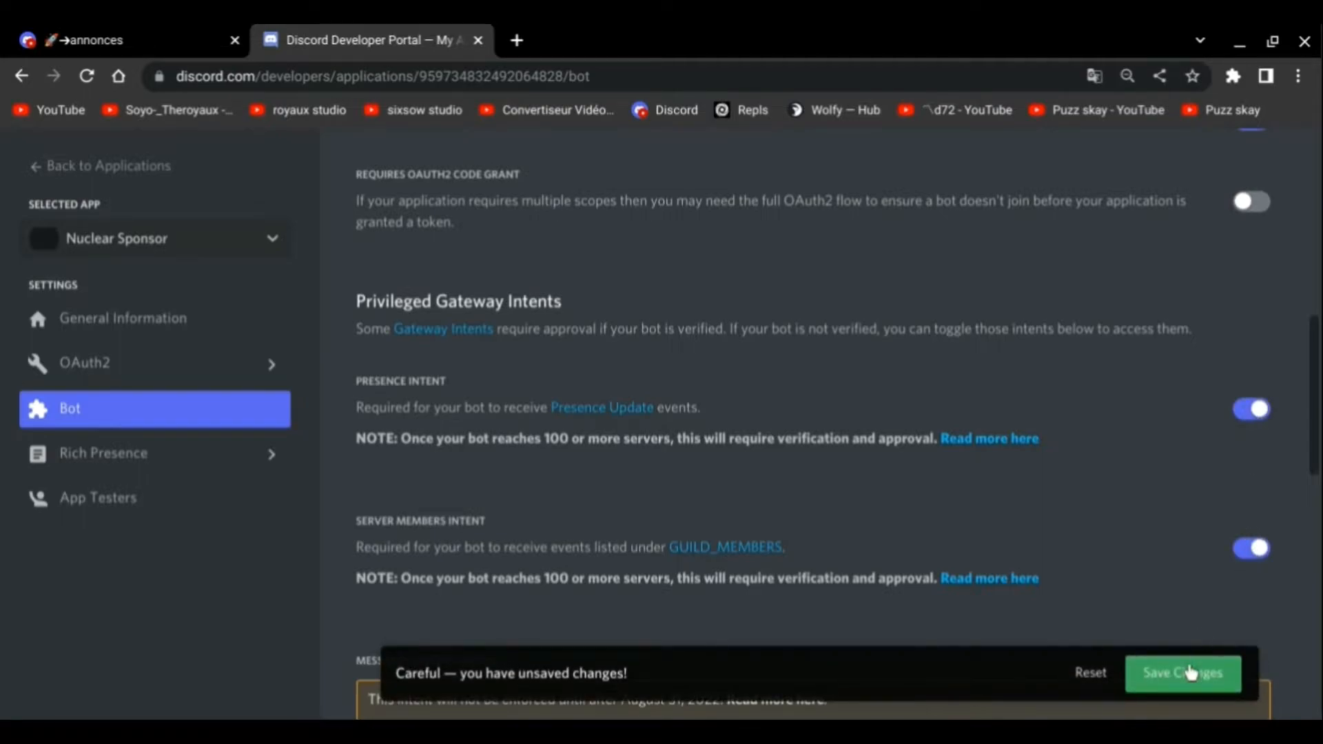
click(1187, 675)
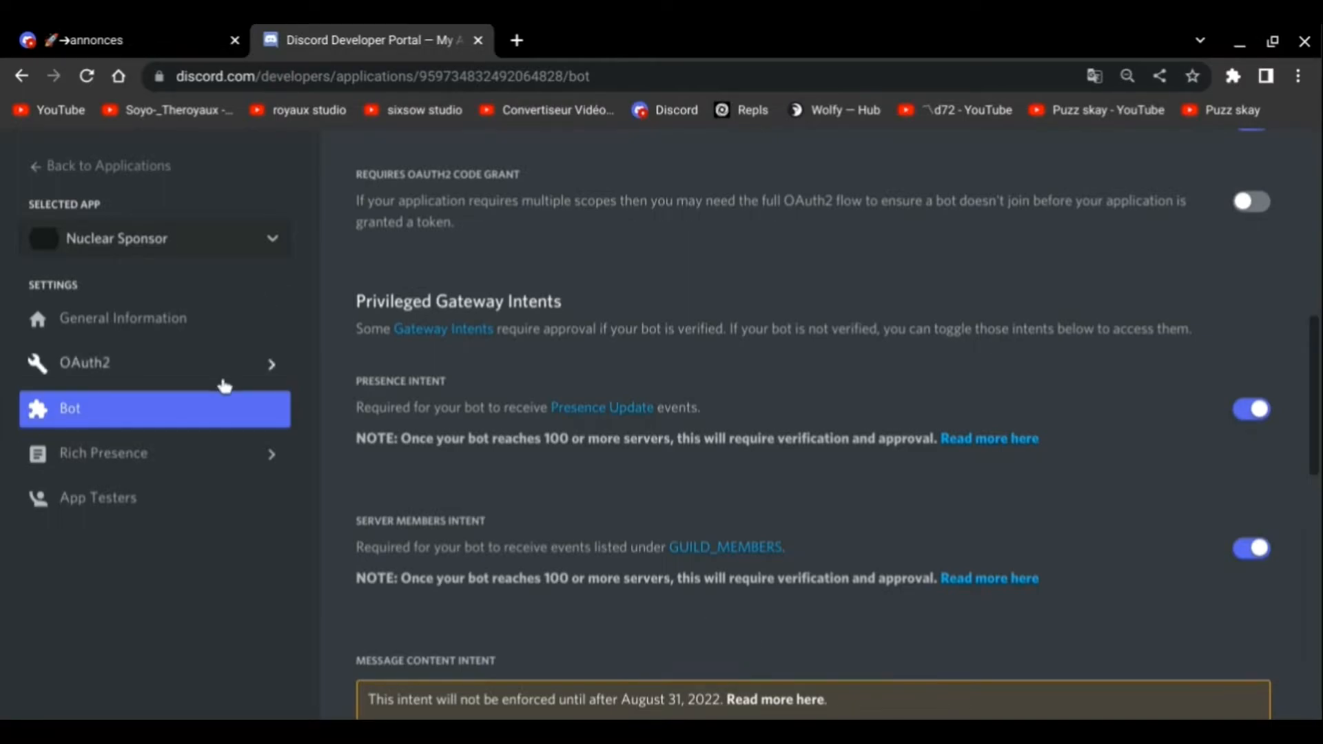
Step: Generate an OAuth2 invite URL with the bot scope and Administrator permission, and copy it
click(207, 365)
click(189, 458)
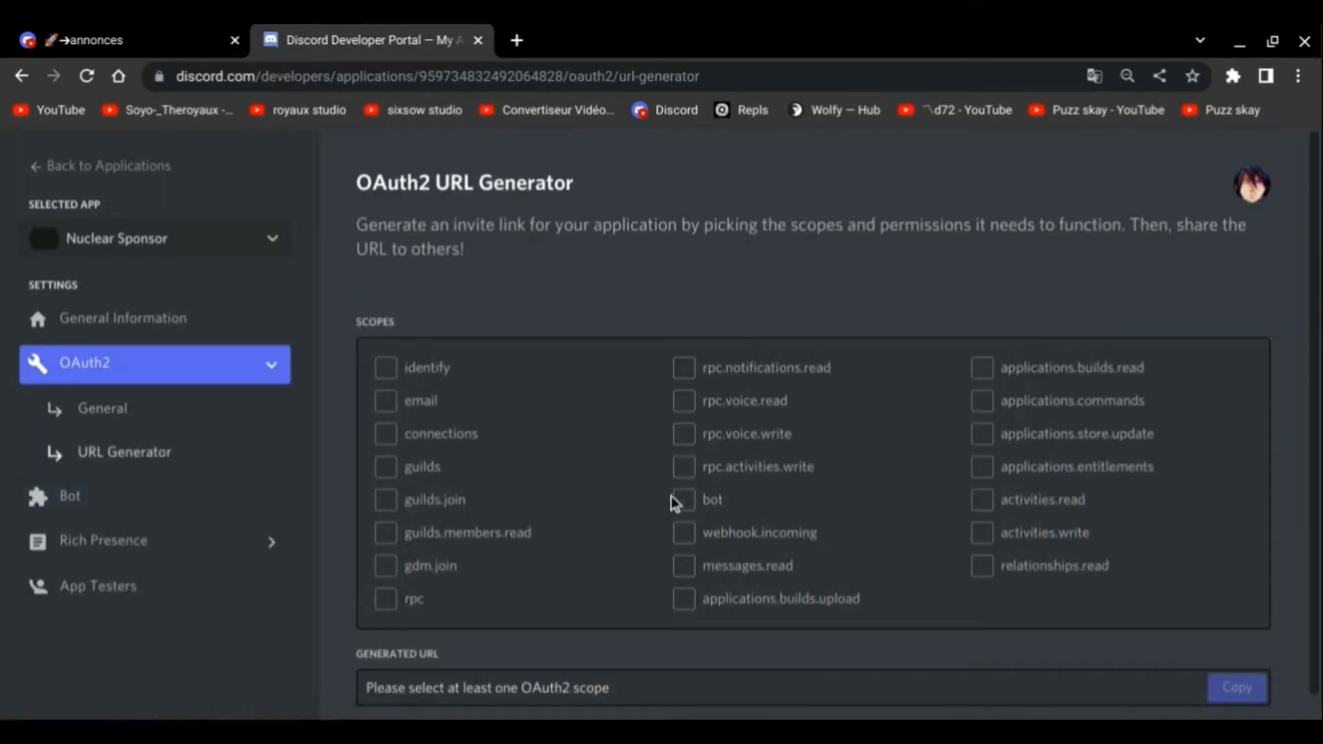
click(684, 500)
scroll(684, 503, down, 2)
click(426, 567)
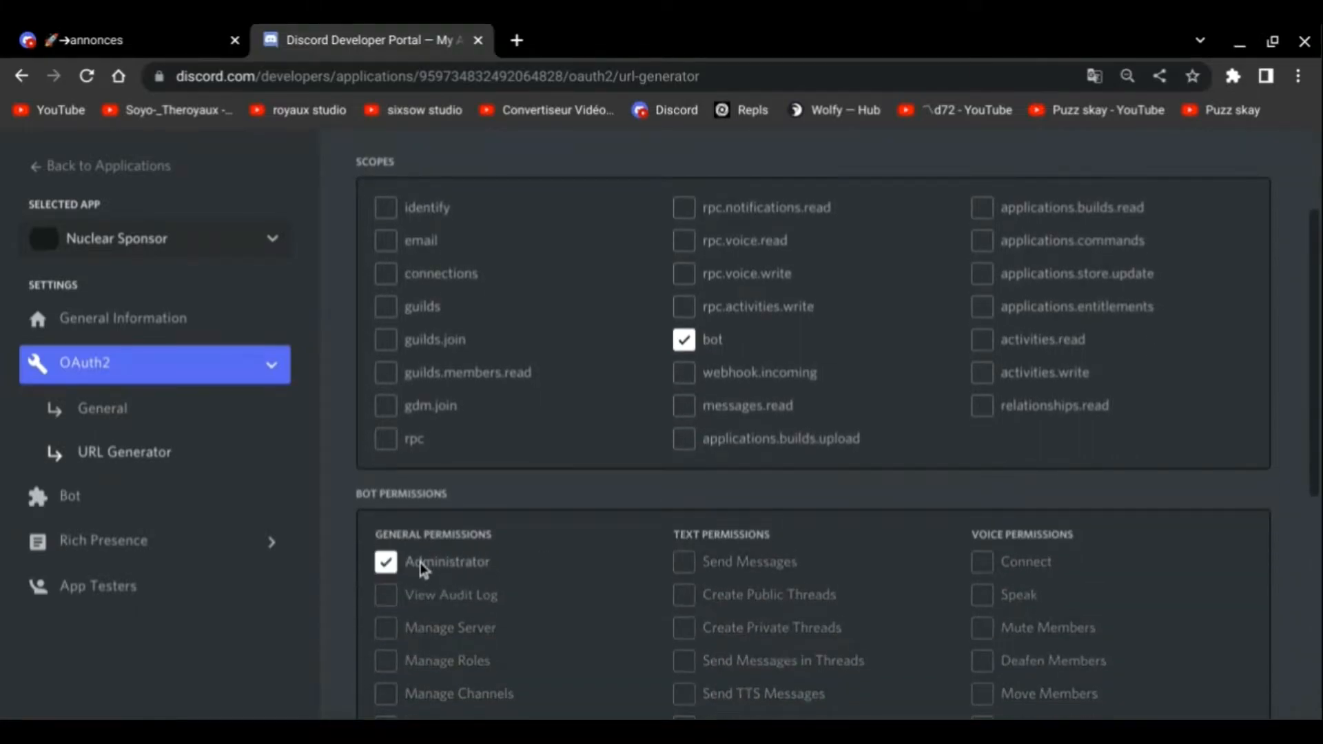
scroll(713, 592, down, 6)
click(1235, 663)
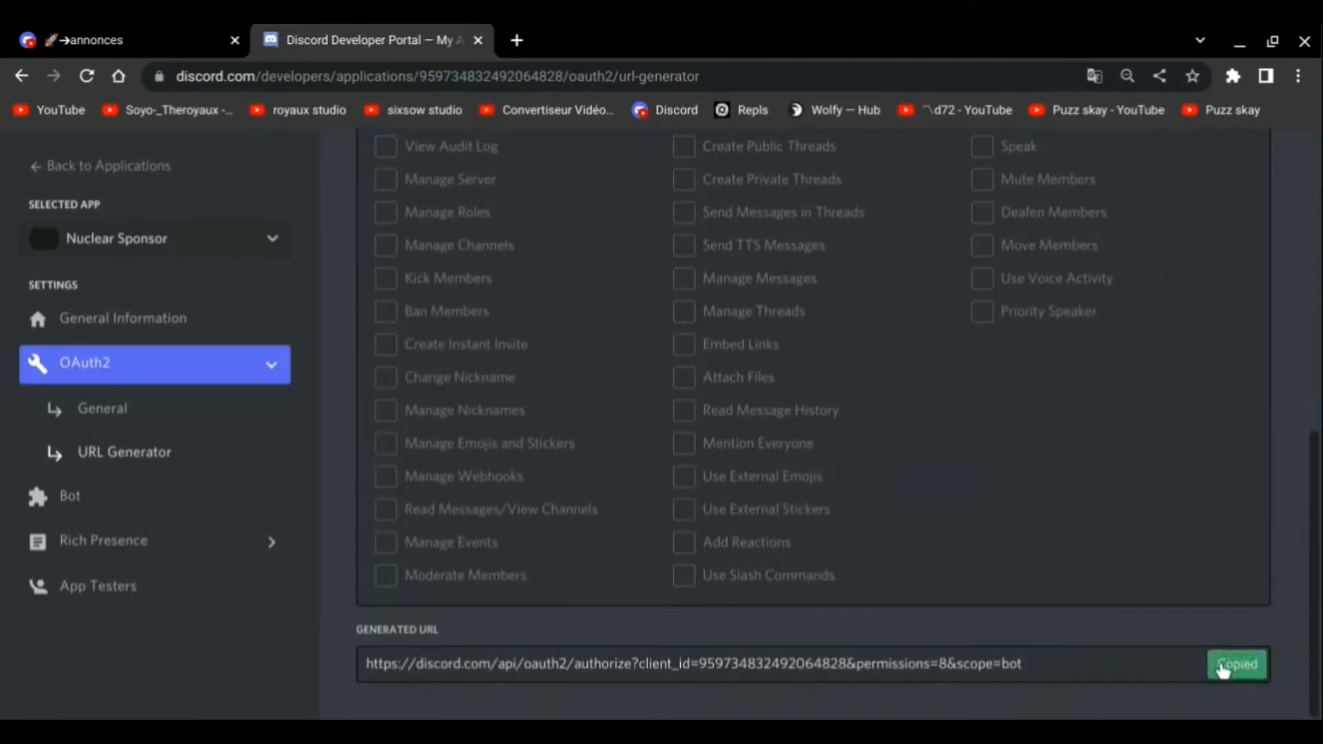
Step: Open the copied bot invite URL in a new browser tab
click(519, 47)
key(ctrl+v)
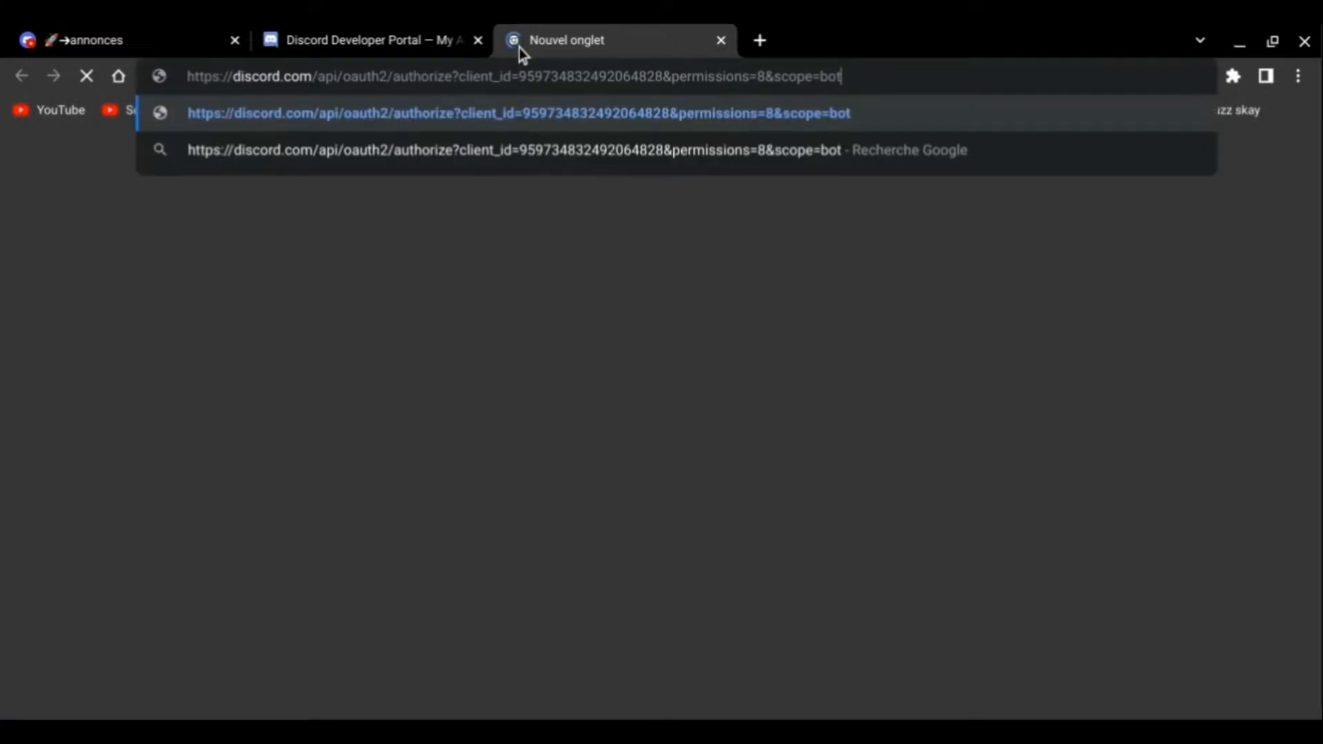
key(Return)
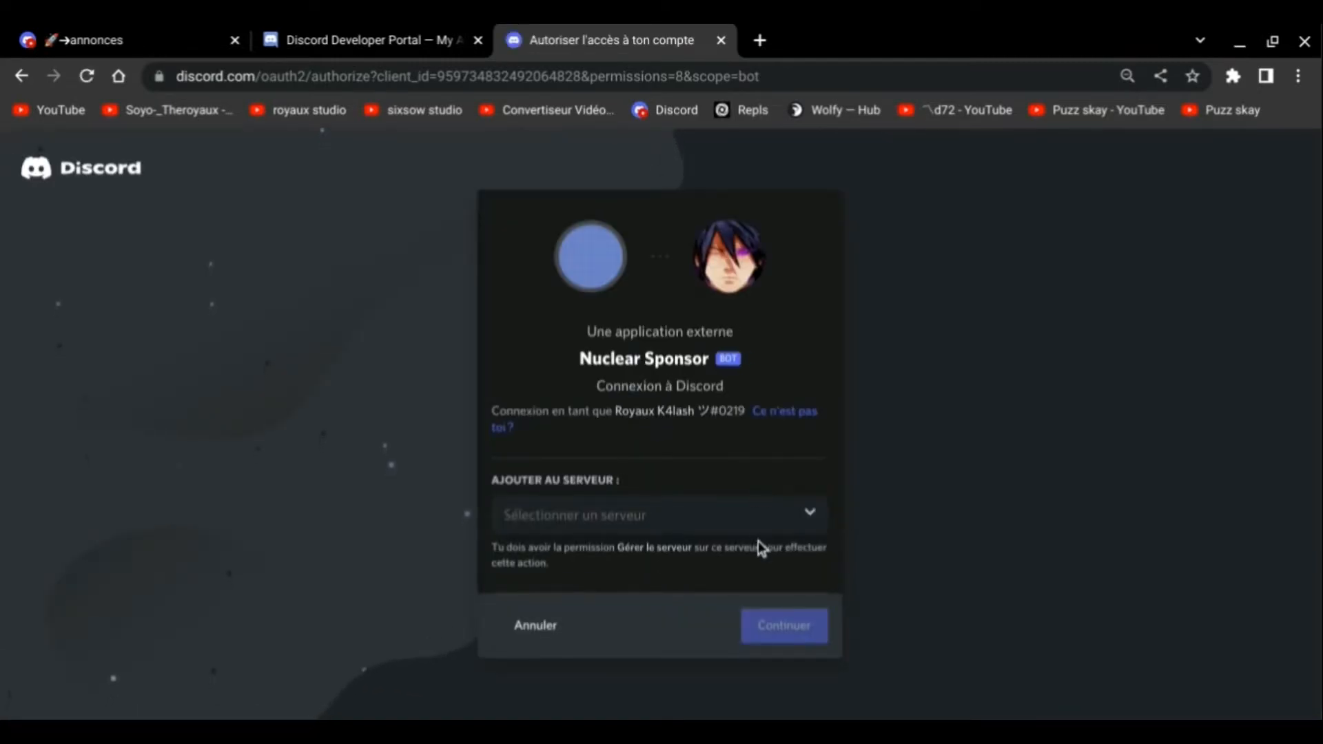
Step: Choose "Test yt Royaux" as the server to add the Nuclear Sponsor bot to
click(709, 523)
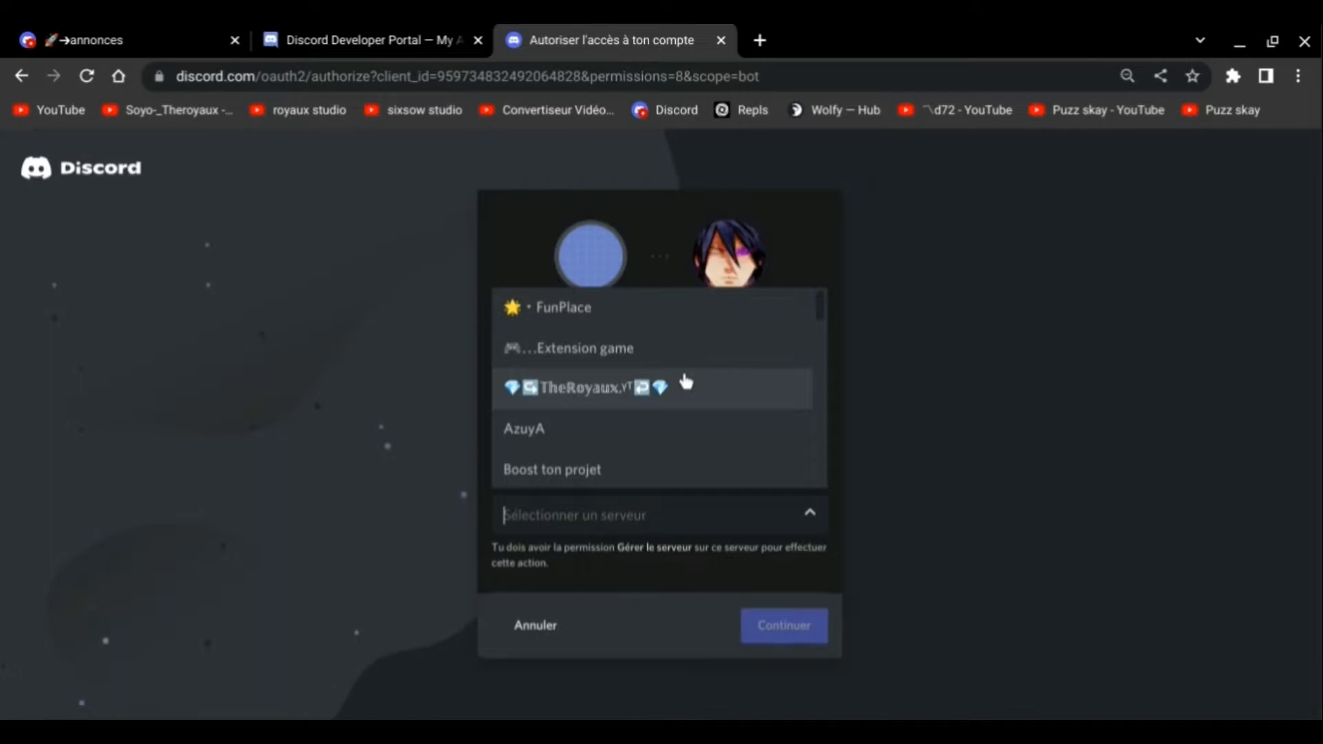
scroll(684, 380, down, 1)
scroll(682, 378, up, 1)
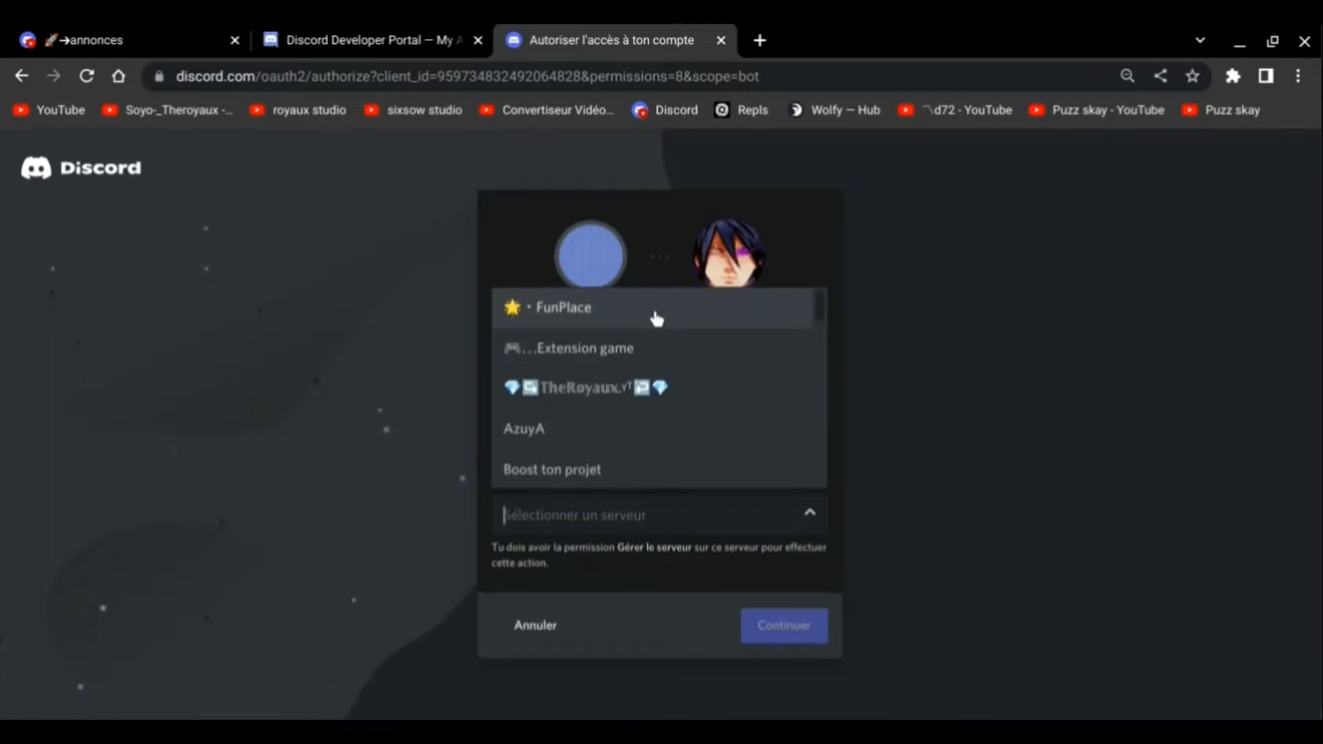
scroll(650, 385, down, 3)
scroll(651, 385, down, 1)
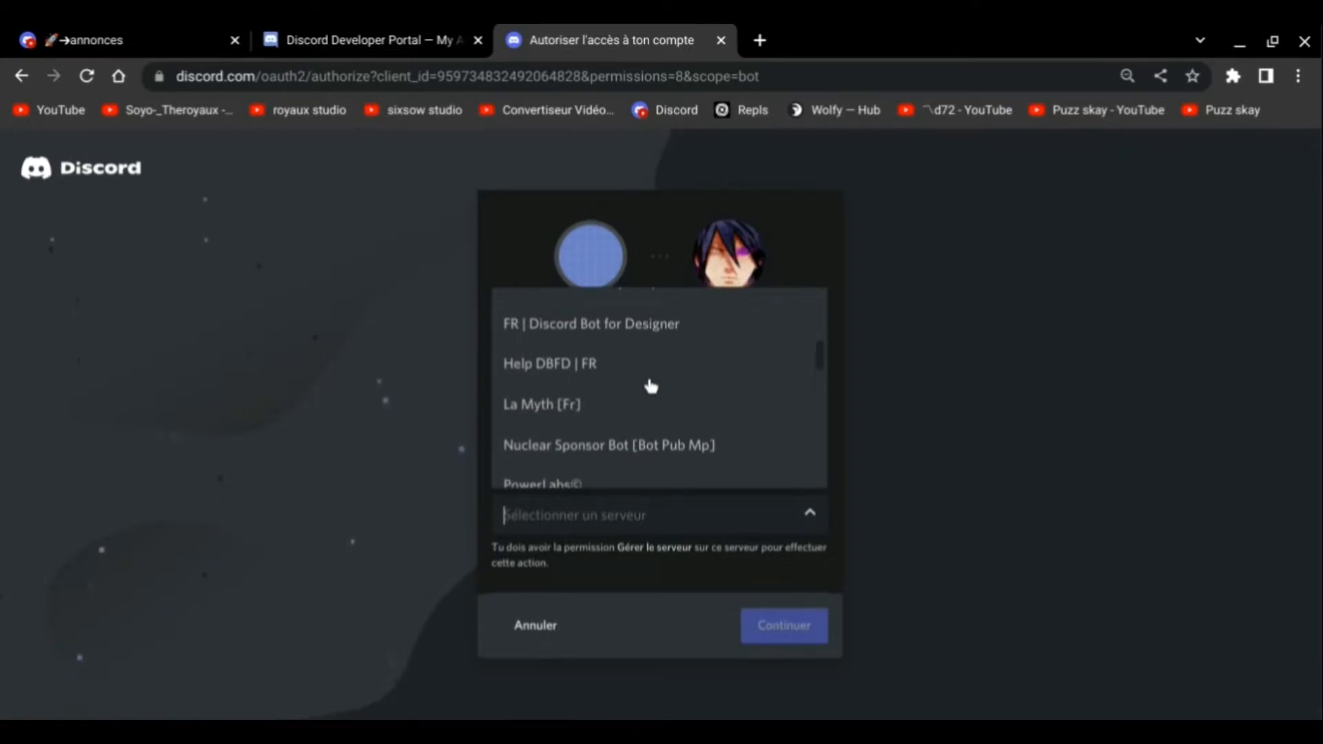
scroll(650, 386, down, 2)
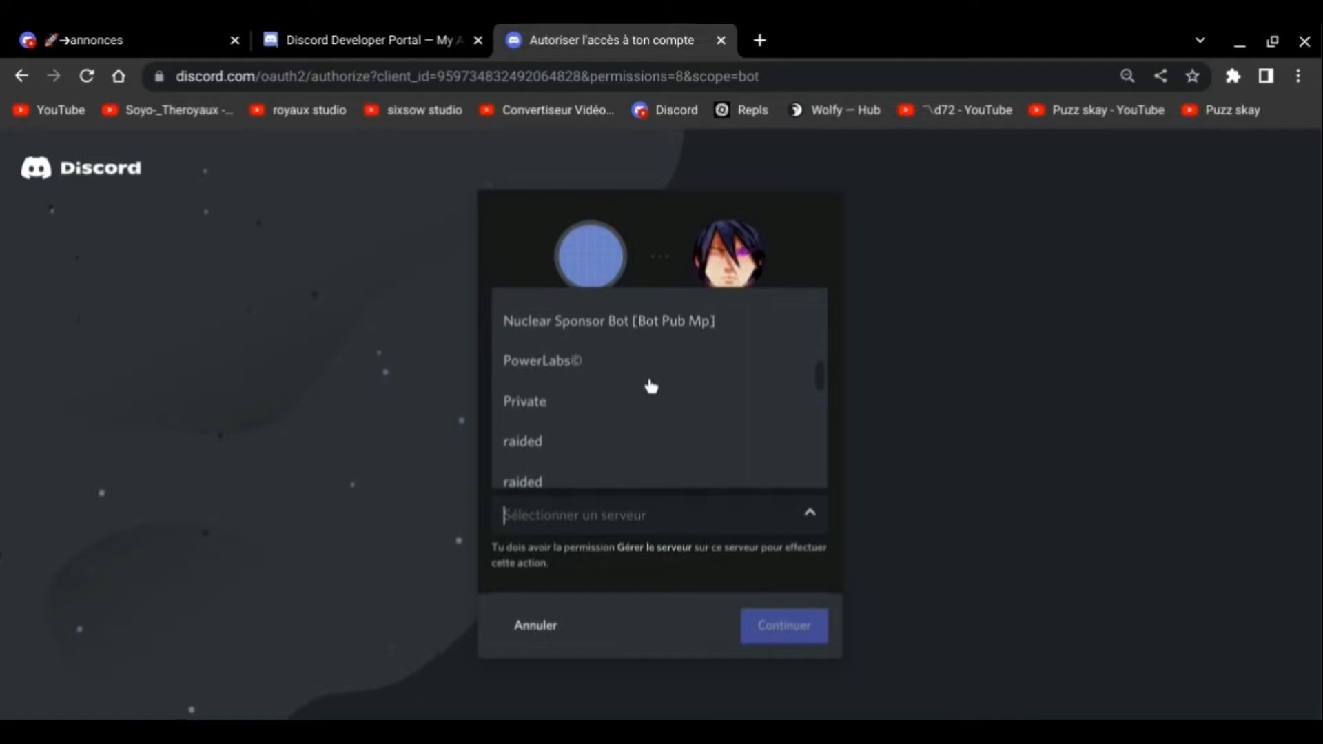
scroll(650, 386, down, 5)
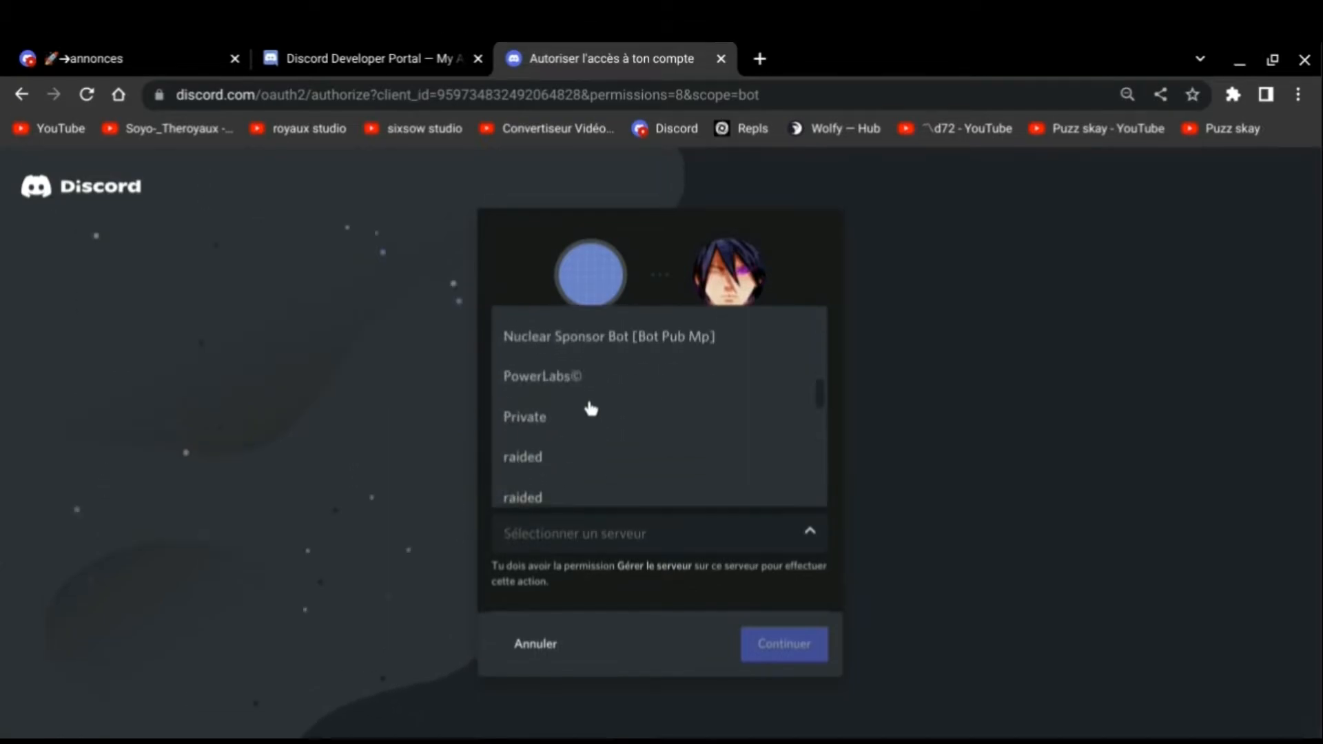
scroll(591, 408, down, 5)
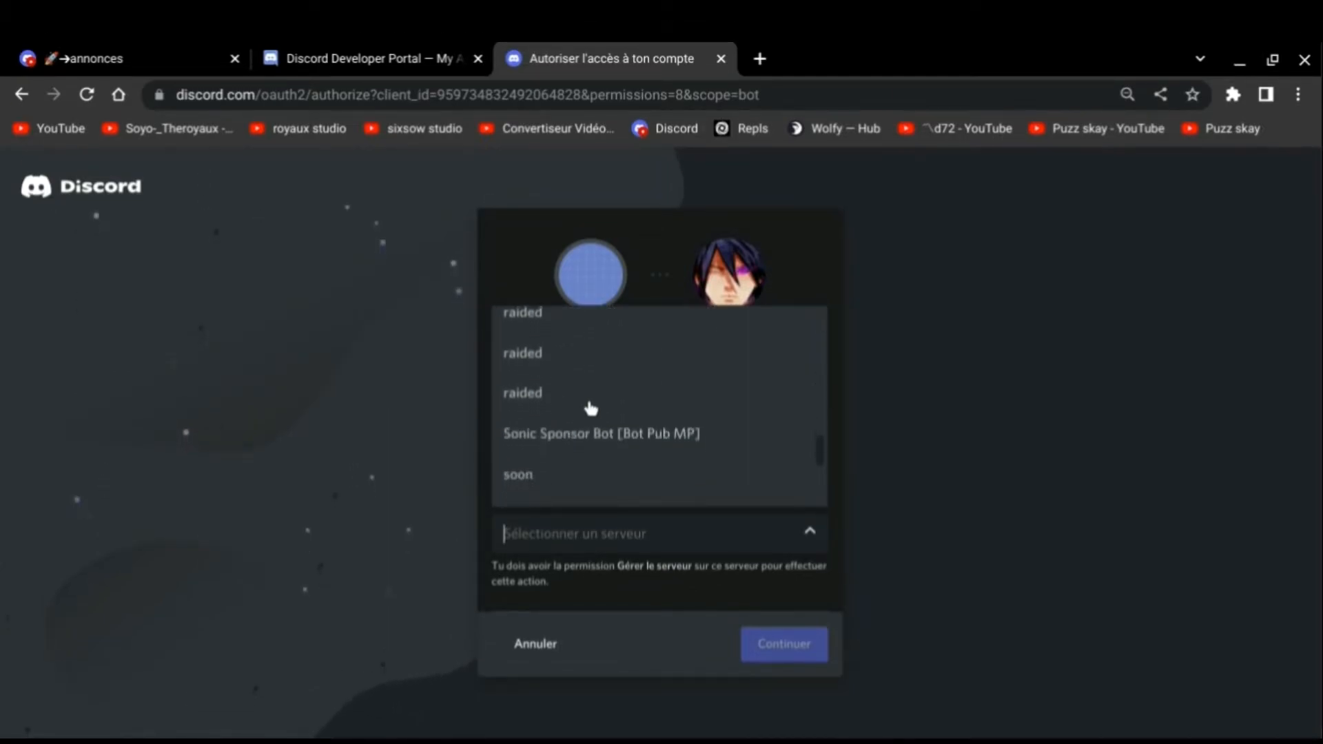
scroll(591, 408, down, 2)
click(585, 411)
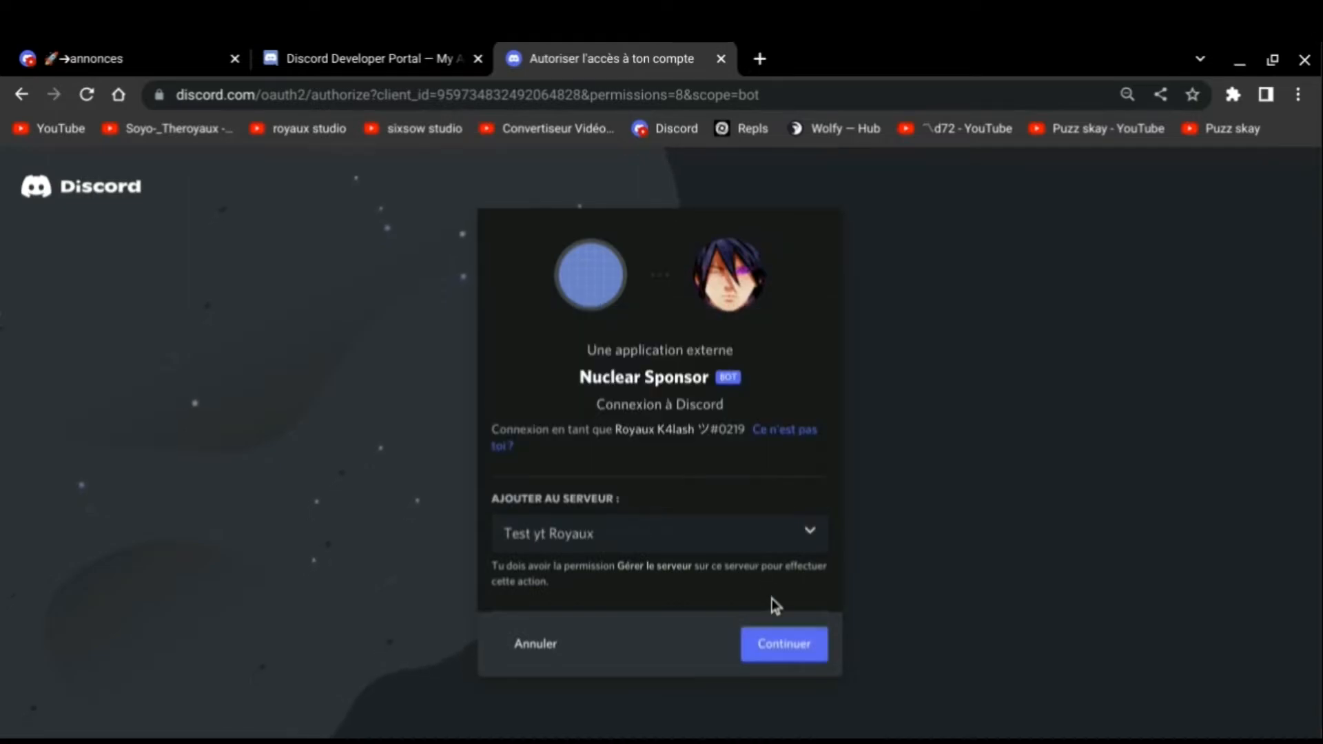
Step: Authorize the bot on the server with the Administrator permission and complete the human verification
click(783, 641)
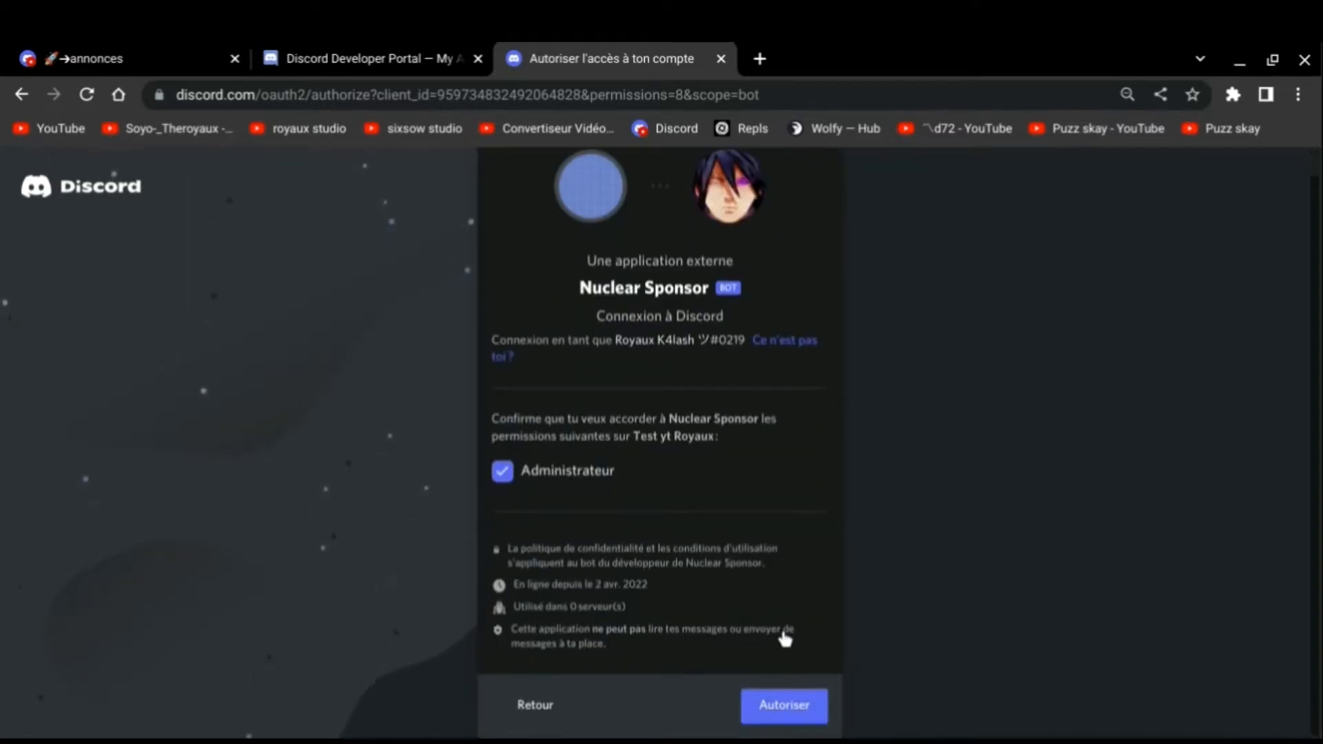
click(792, 703)
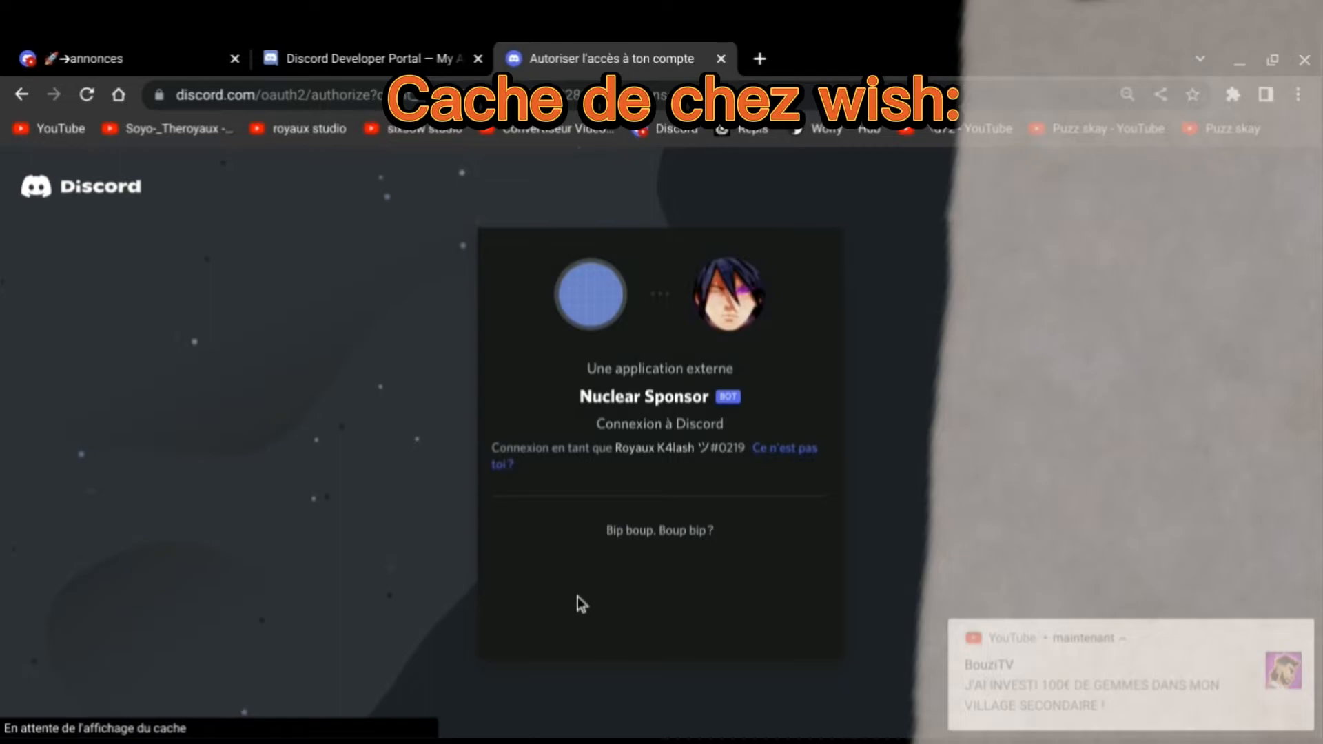
click(579, 604)
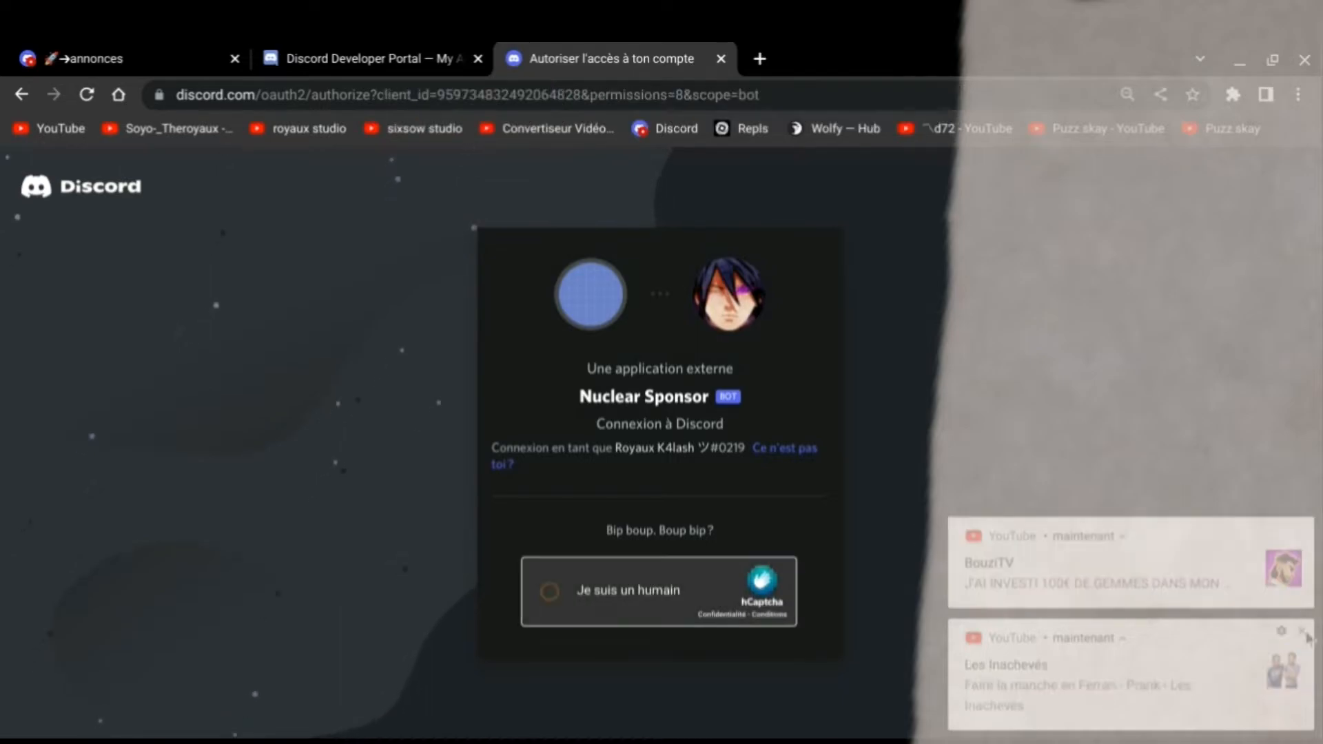
Step: Clear all system notifications and close the notification panel
click(1279, 740)
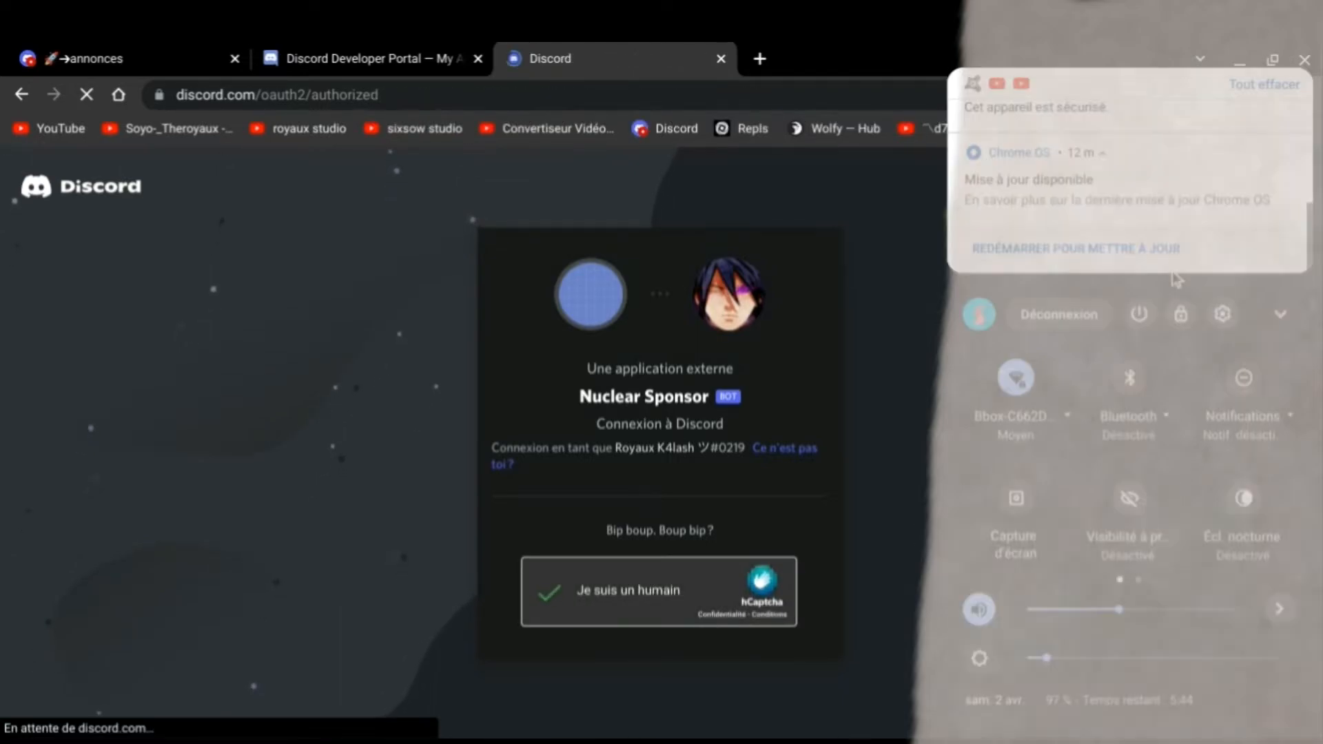
click(1252, 93)
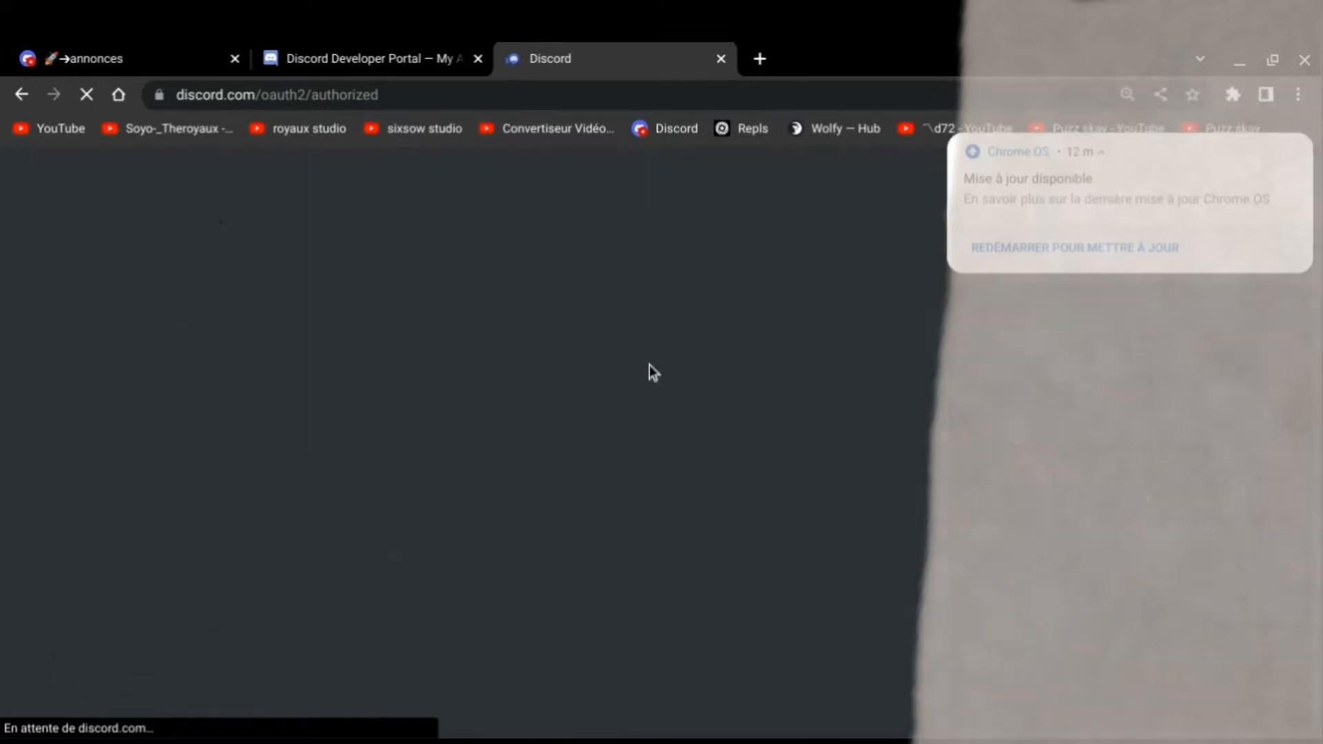
click(649, 365)
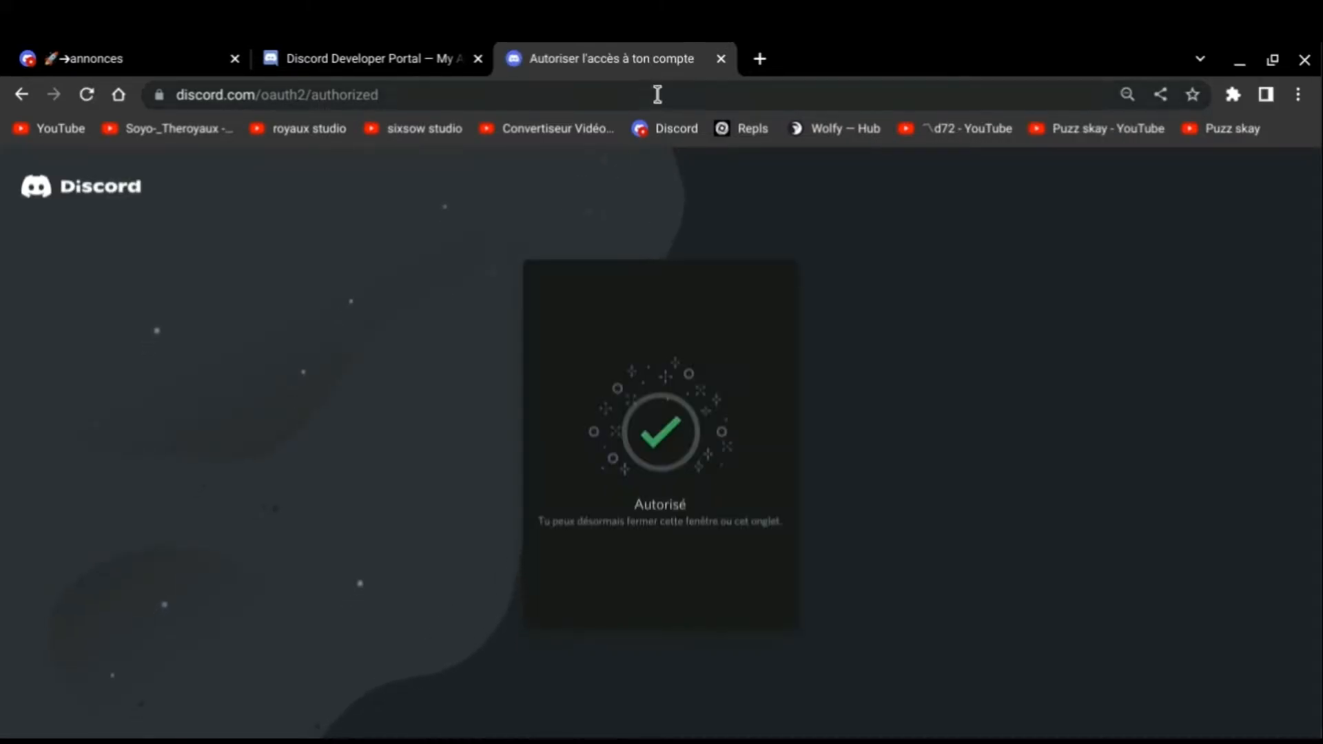
Step: Close the authorization tab and open the Test yt Royaux server in Discord
click(720, 59)
click(63, 48)
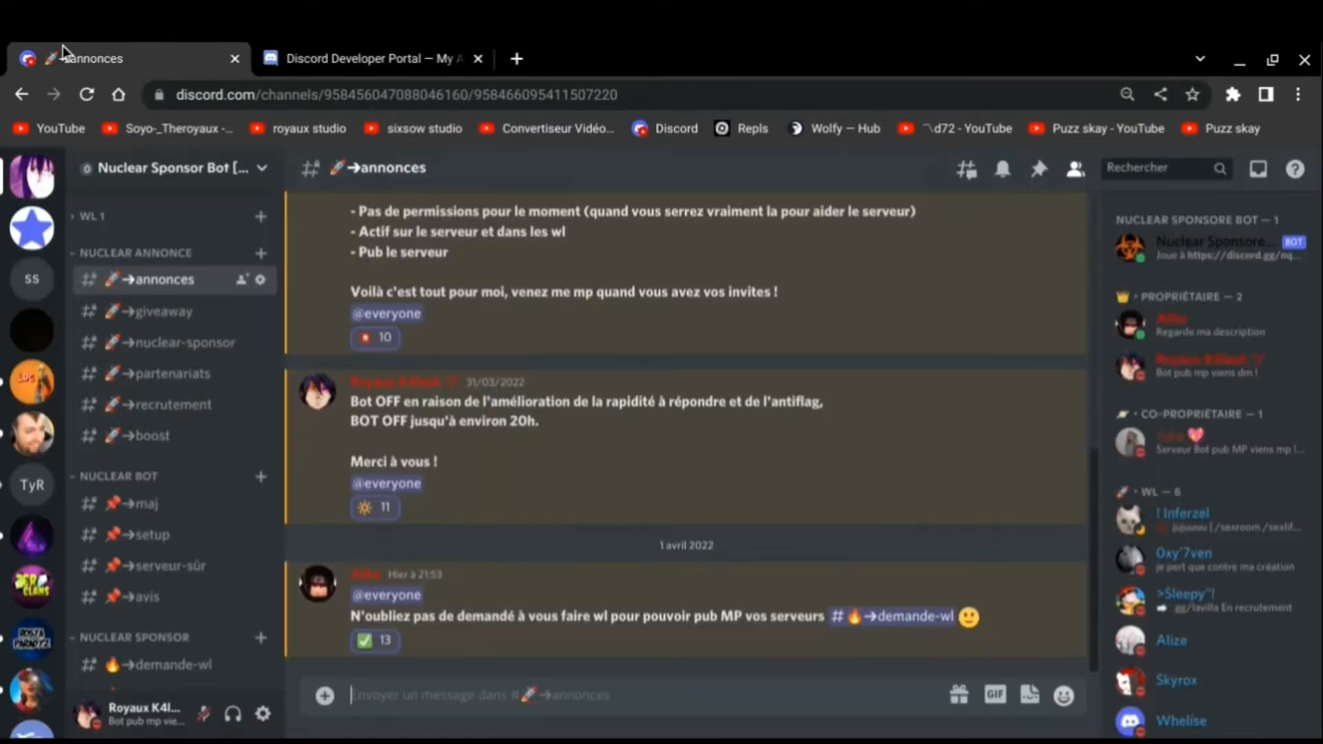
scroll(15, 312, up, 1)
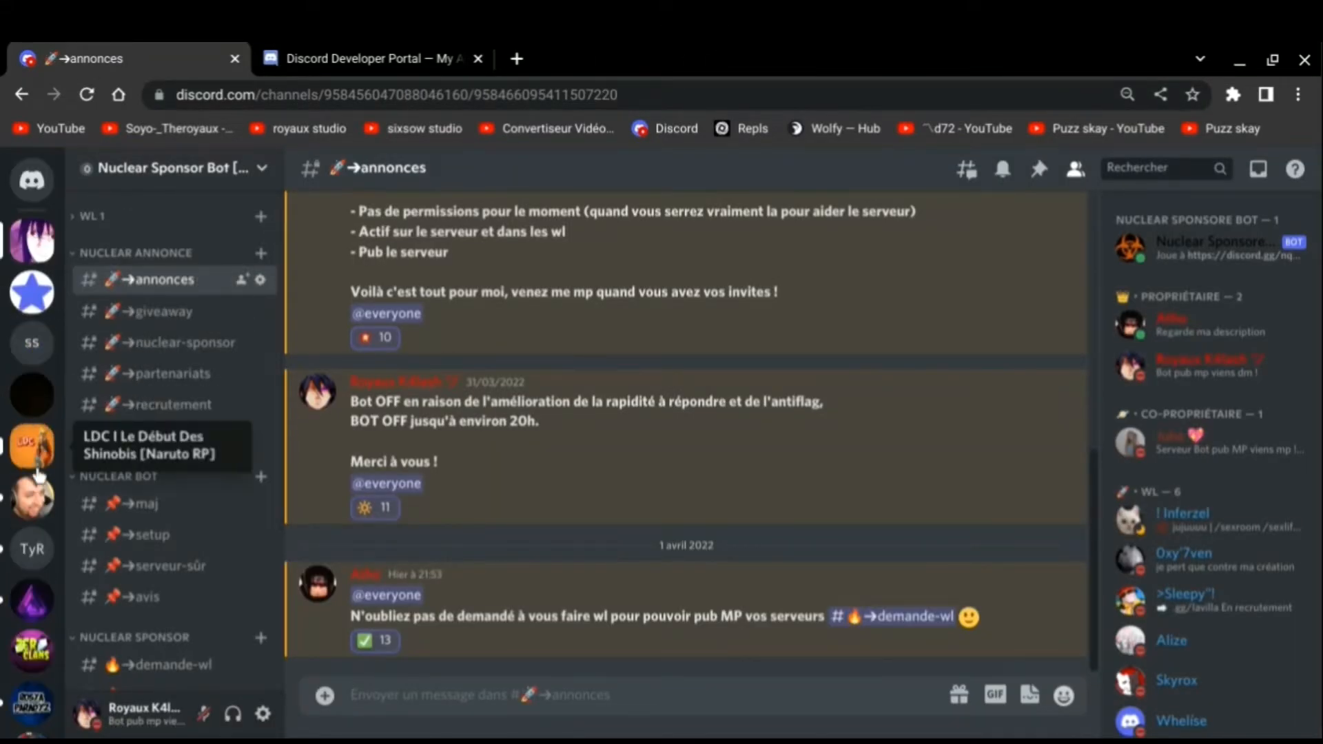
click(41, 541)
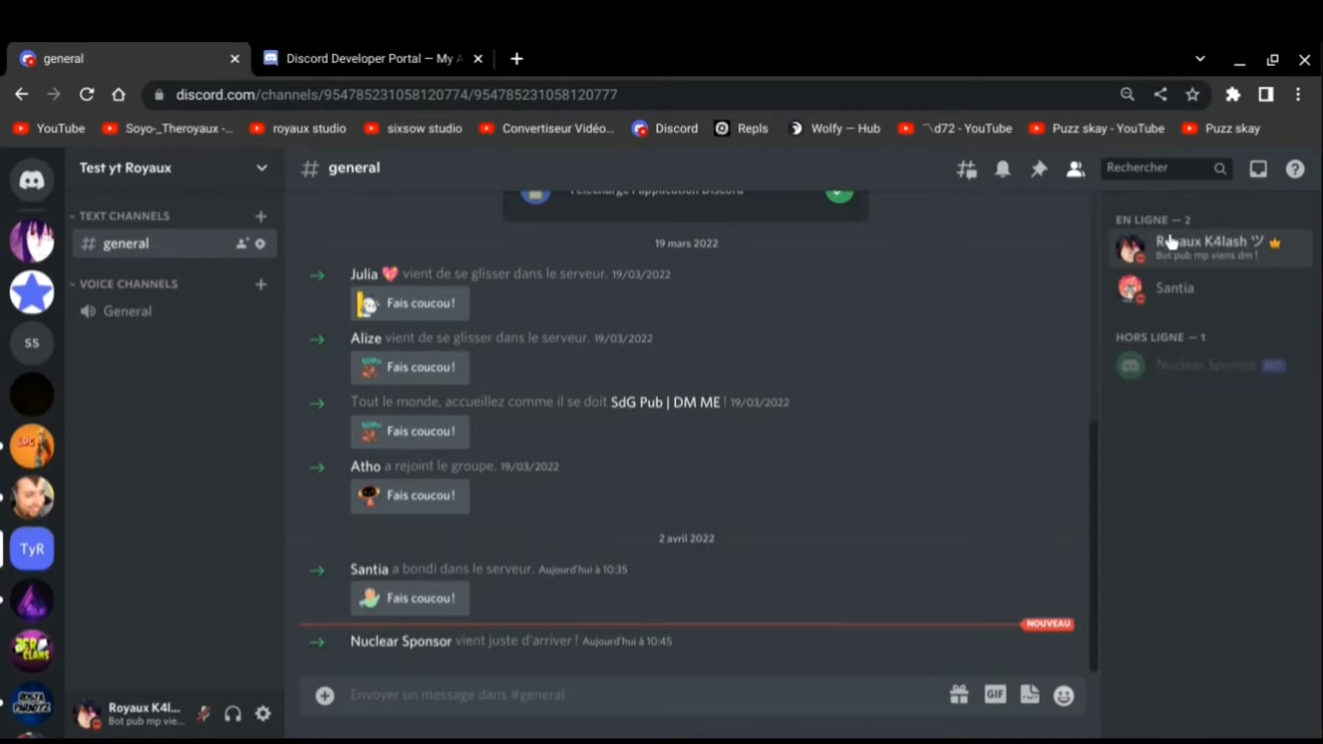
Step: View the second online member's profile in the Test yt Royaux server and close it
click(1202, 303)
double_click(838, 394)
click(672, 577)
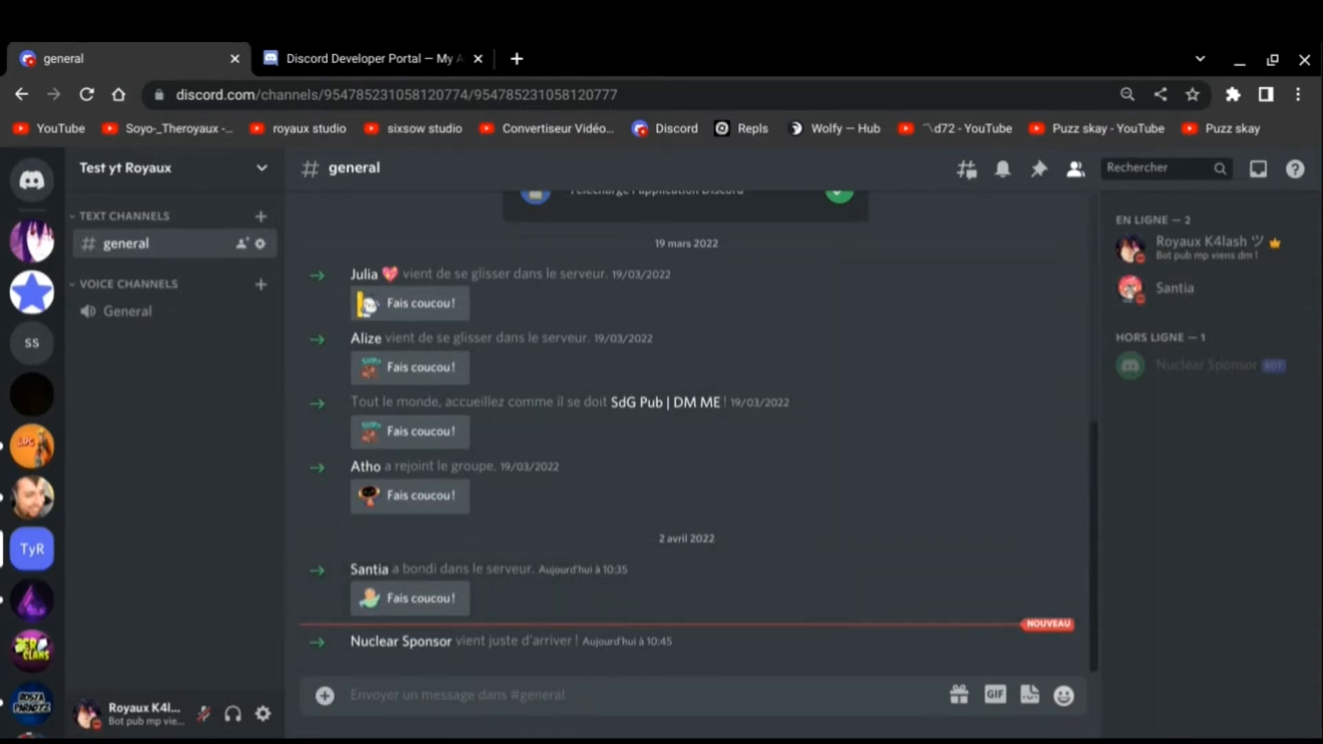
Step: Check the test server from the second account in the private browsing window and return to the main window
click(509, 741)
click(459, 601)
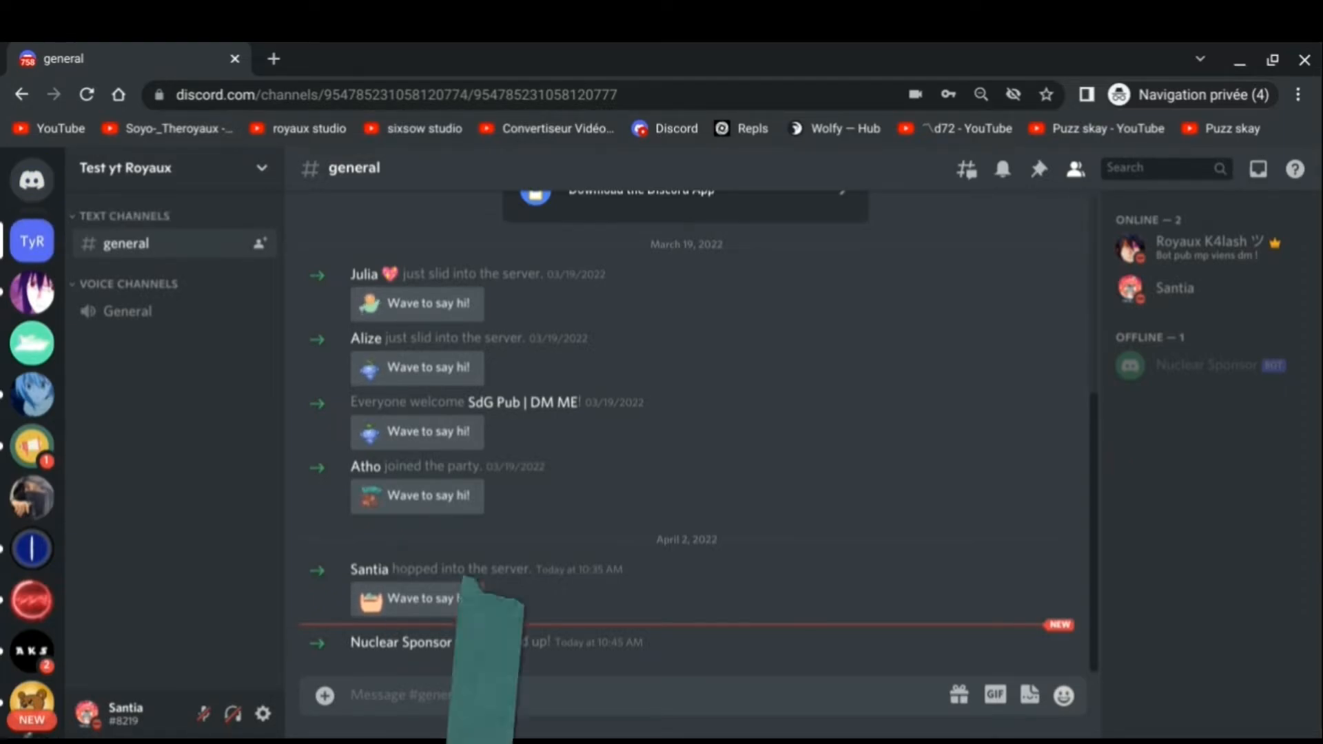
click(504, 741)
click(446, 708)
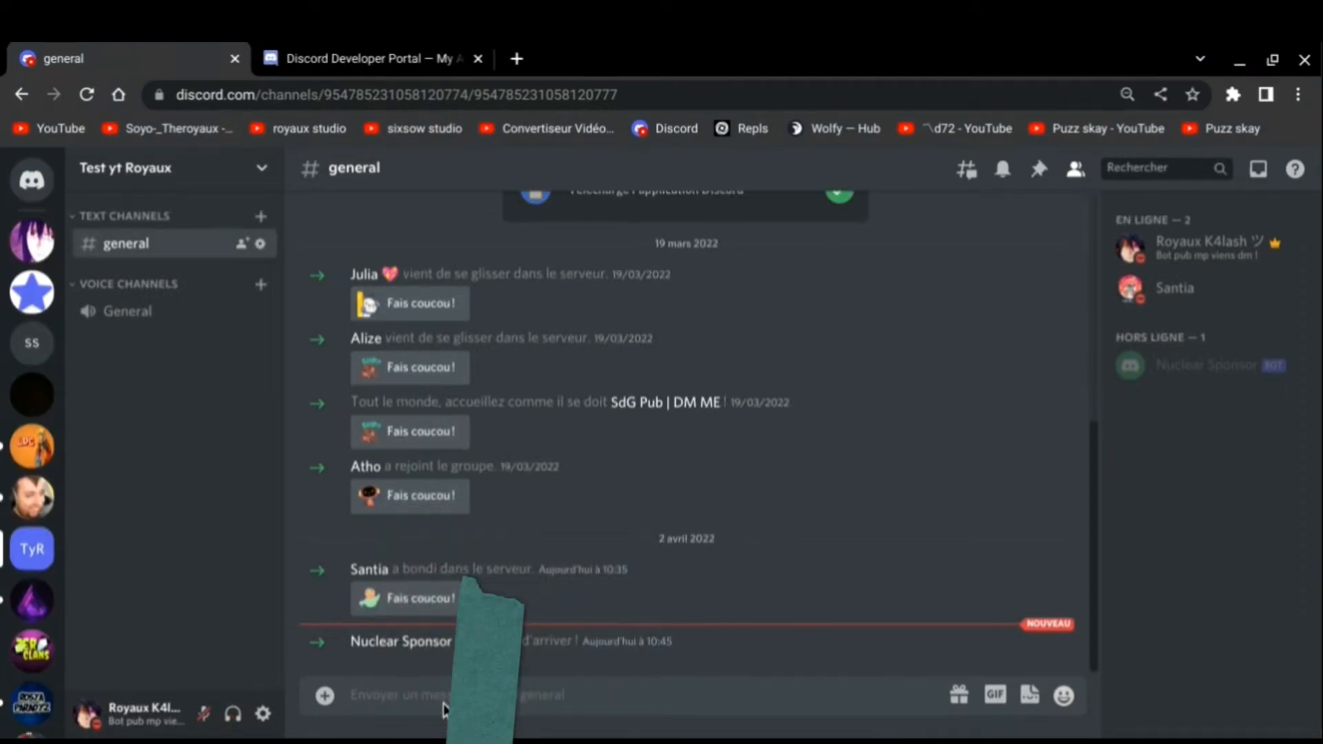
Step: Return to the Nuclear Sponsor Bot server and briefly expand its WL 1 category before collapsing it again
click(25, 254)
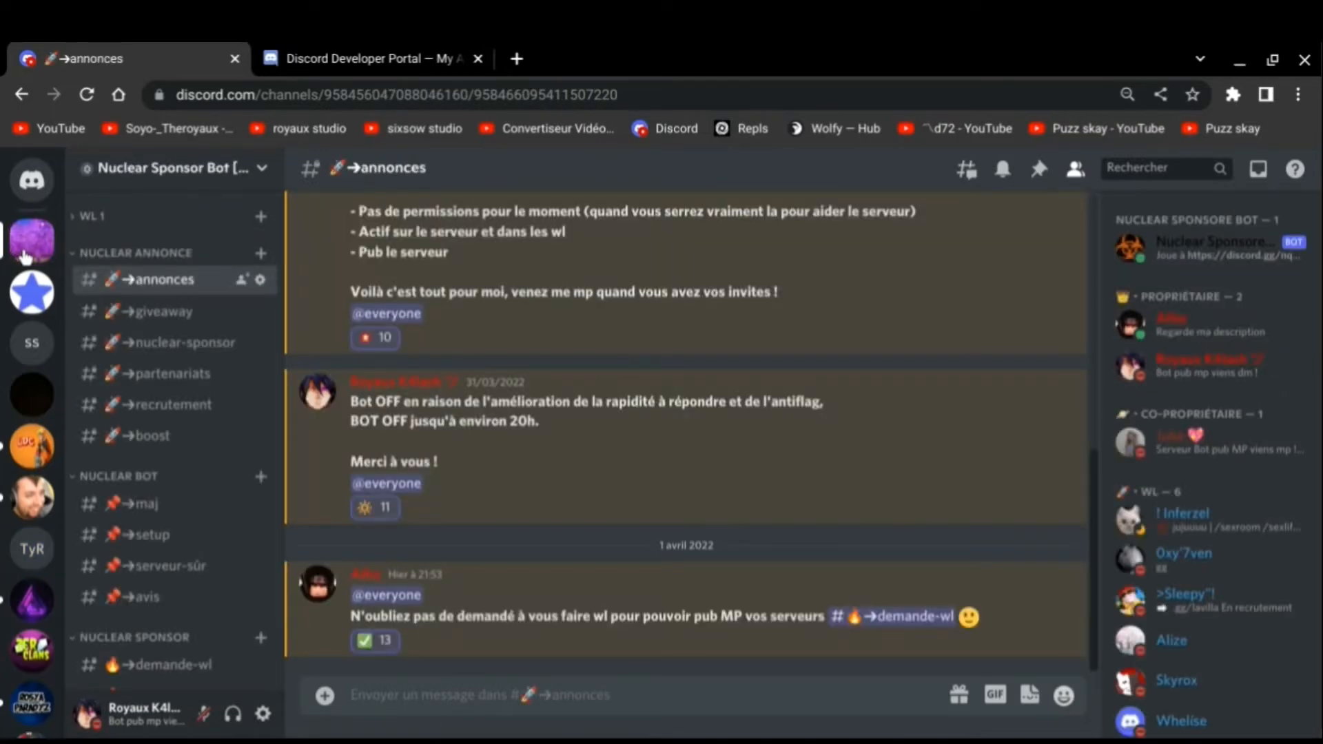
click(92, 216)
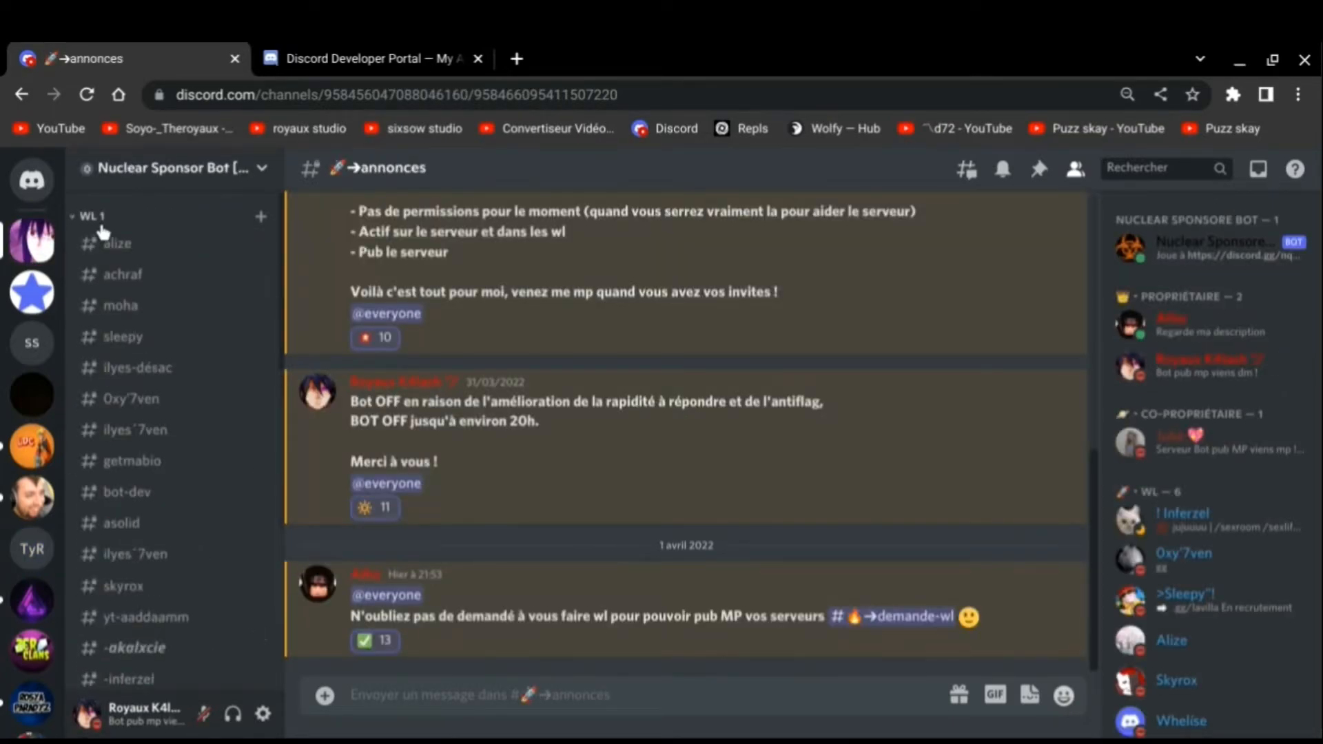
click(100, 227)
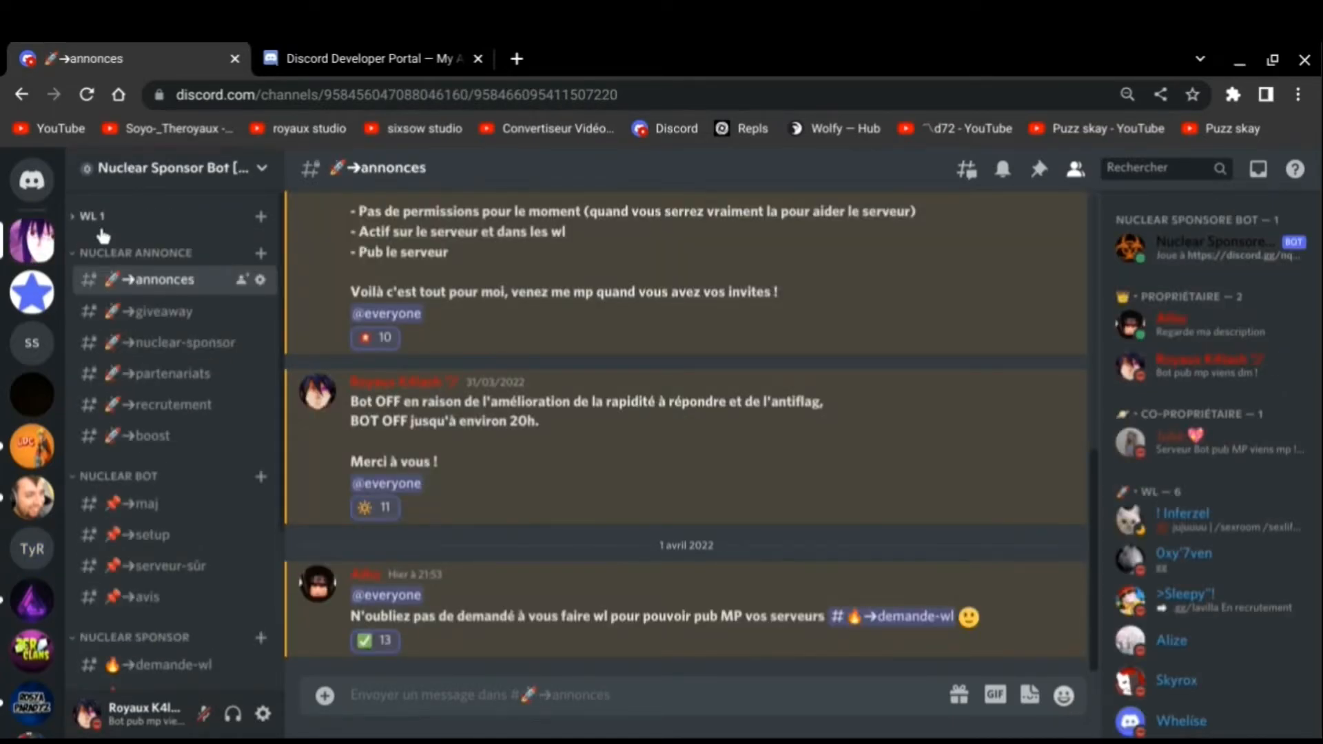
Step: Open the demande-wl channel and add the Aideur role to your own member profile
scroll(155, 531, down, 2)
click(157, 529)
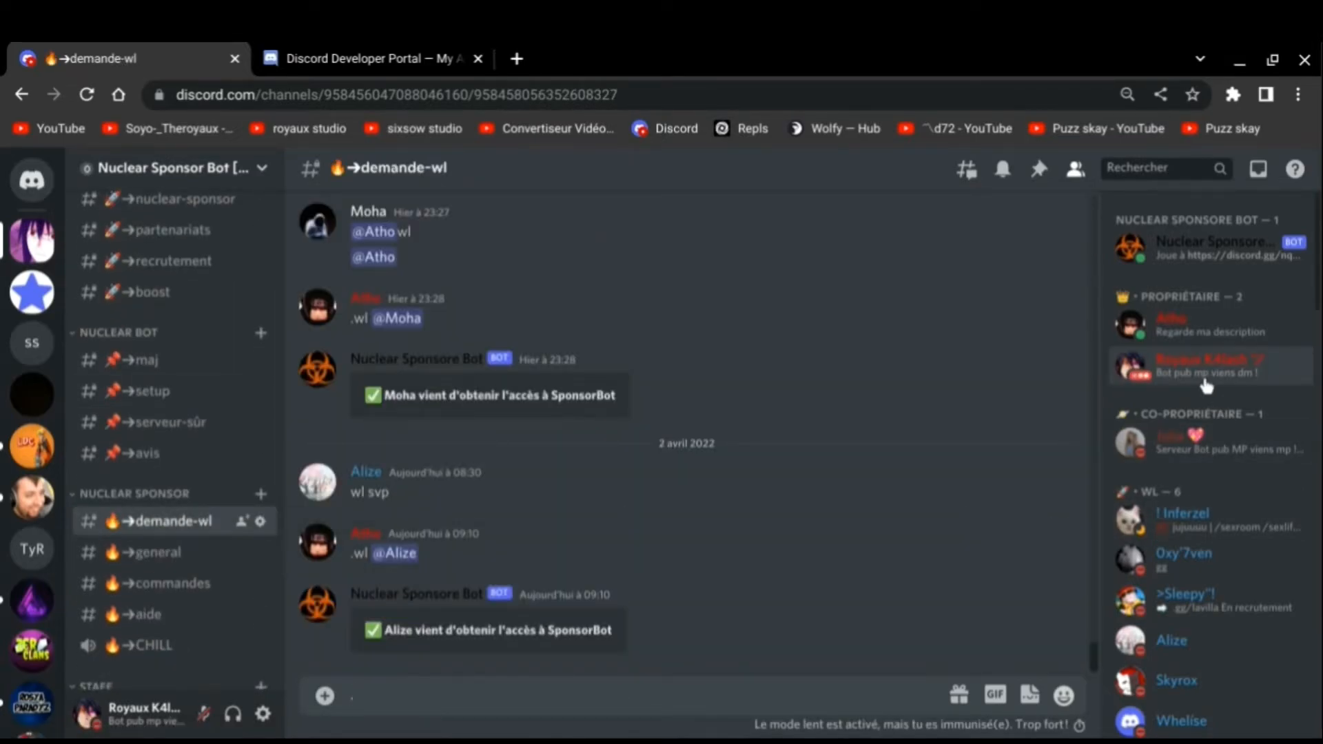
click(1130, 369)
click(947, 629)
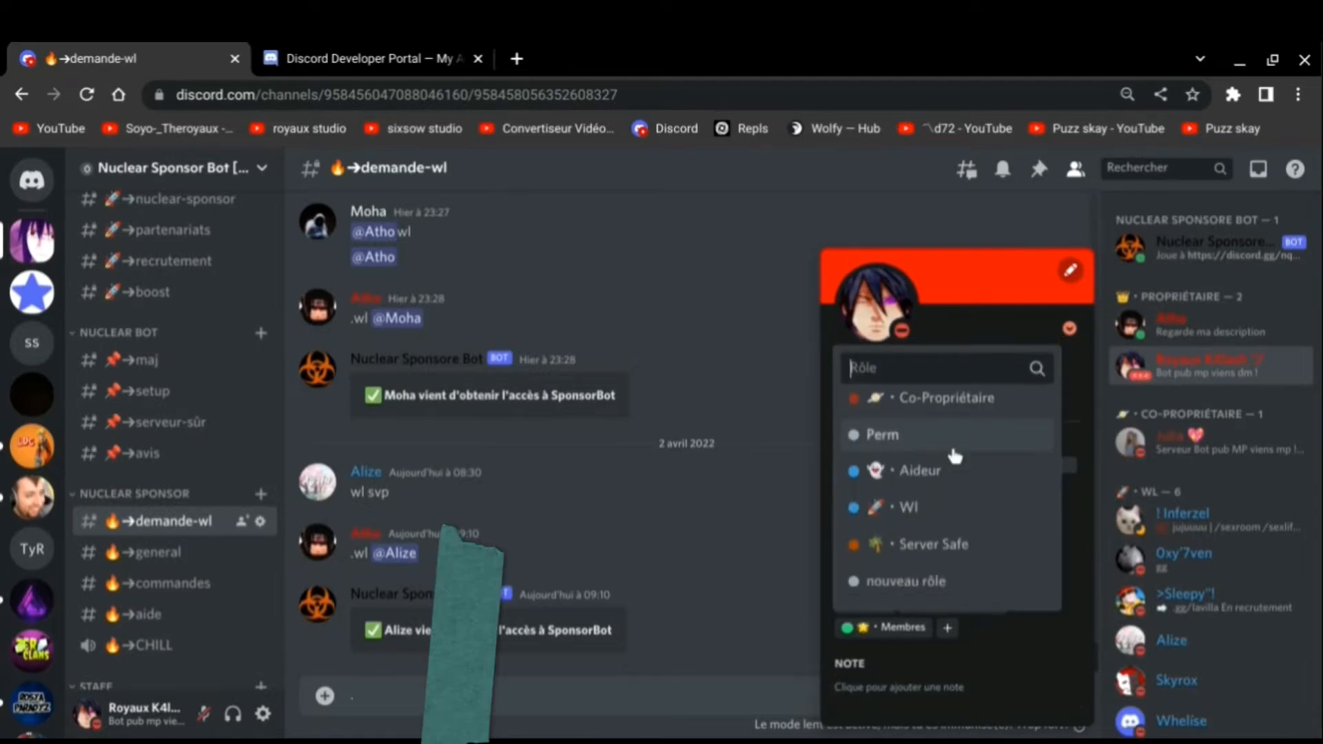
click(950, 463)
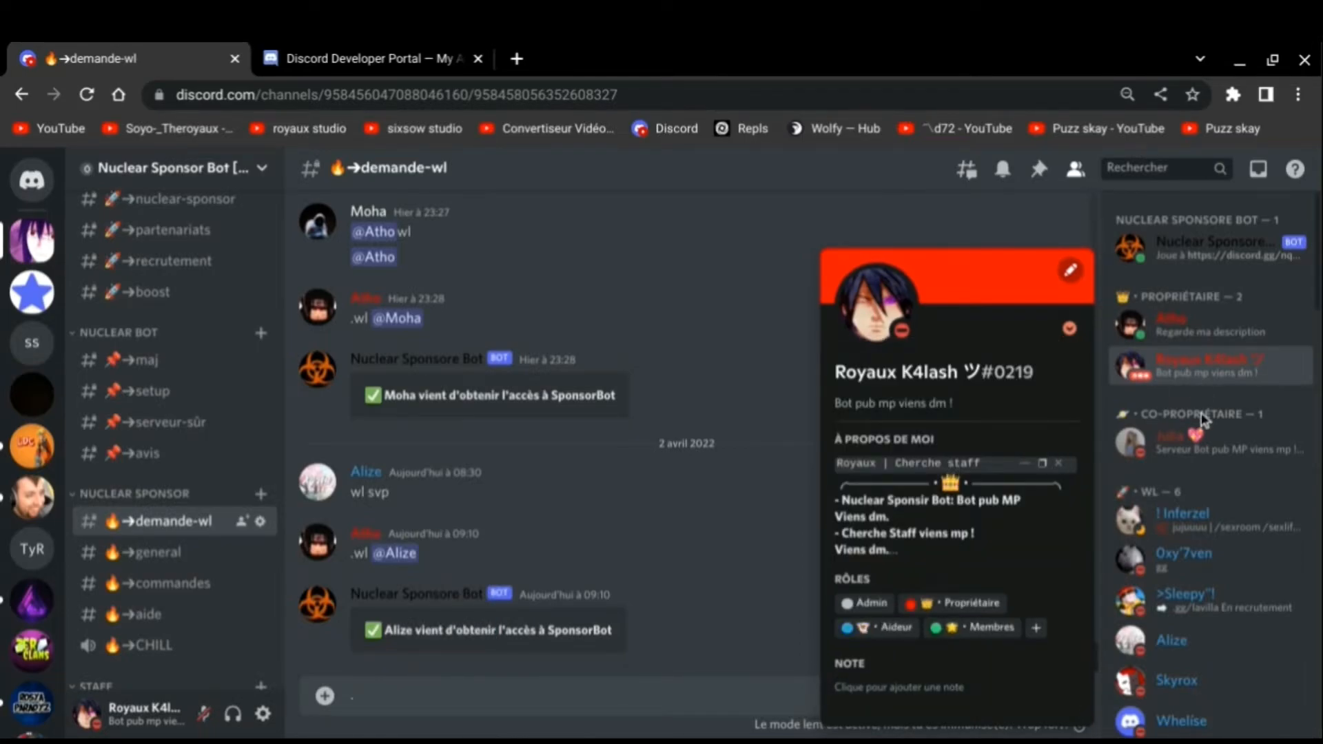
click(1200, 412)
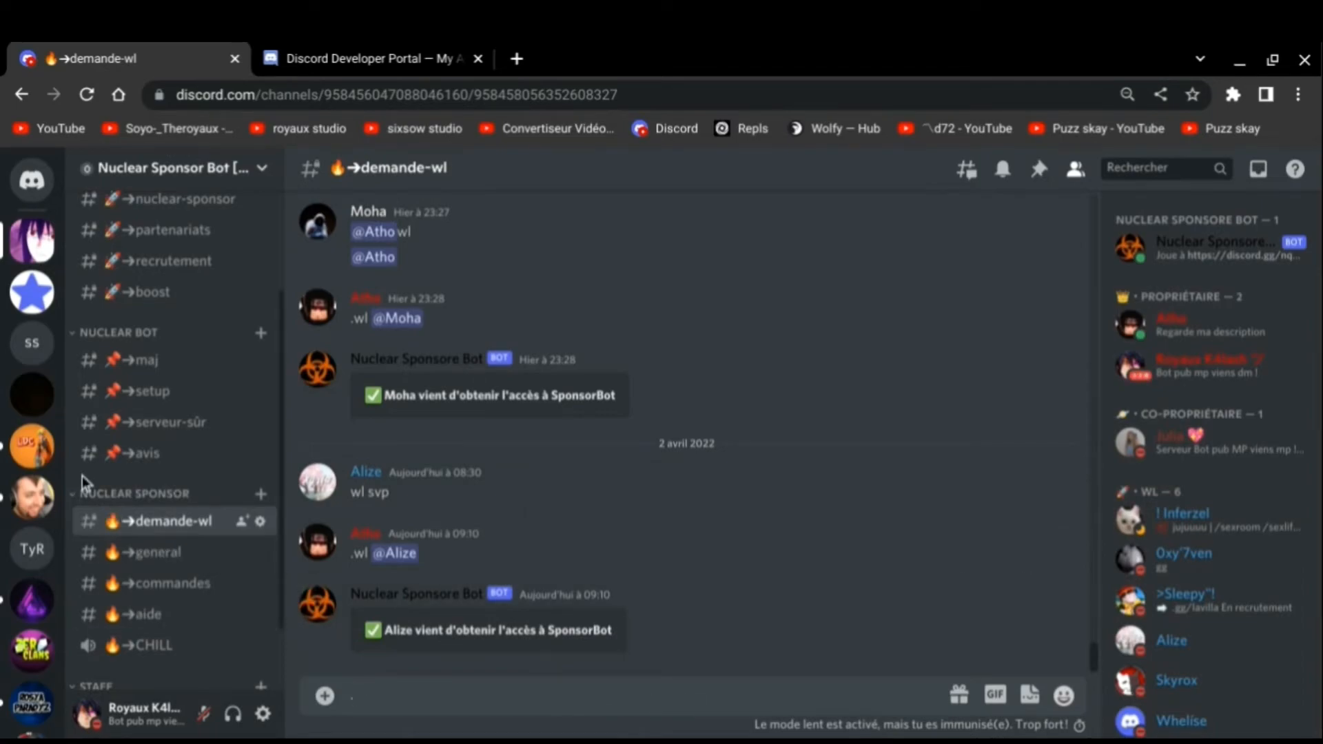
Step: Send the .wl command in demande-wl, mentioning your own account, to request access to the sponsor bot
scroll(81, 475, up, 3)
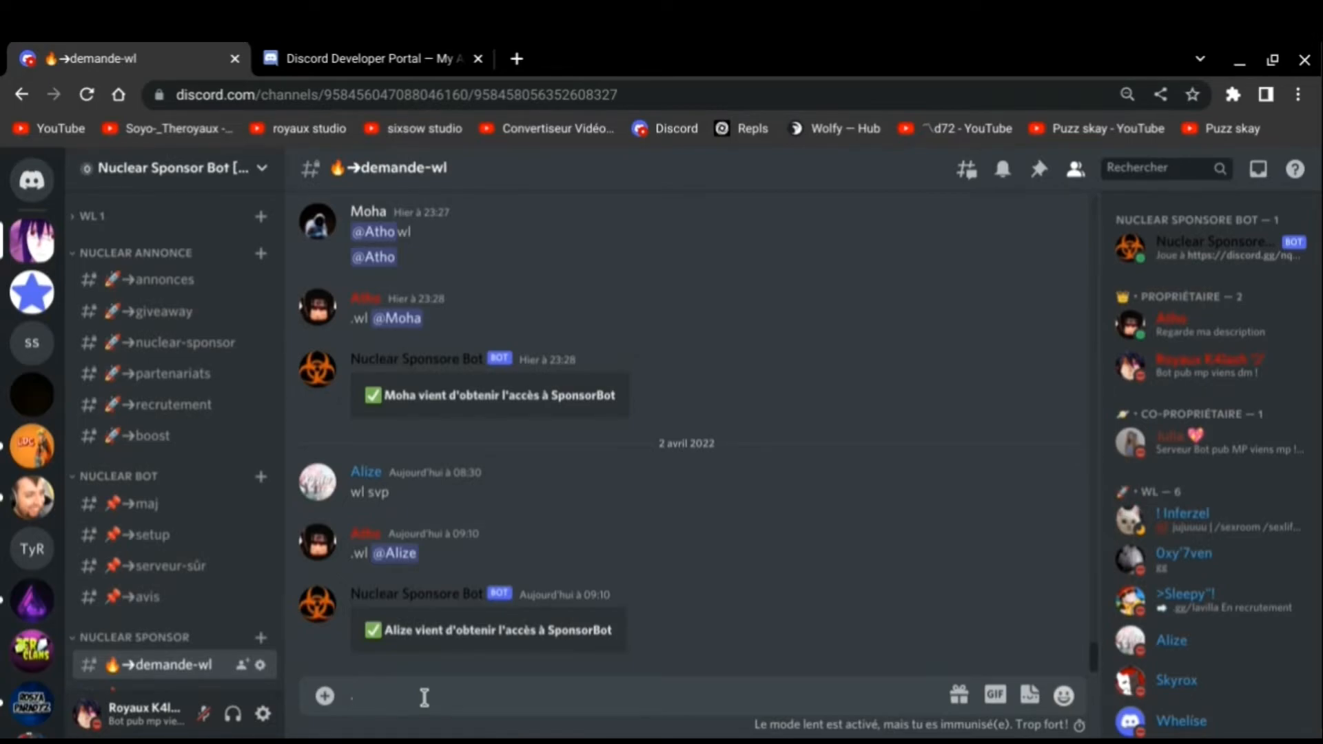
text(wl @)
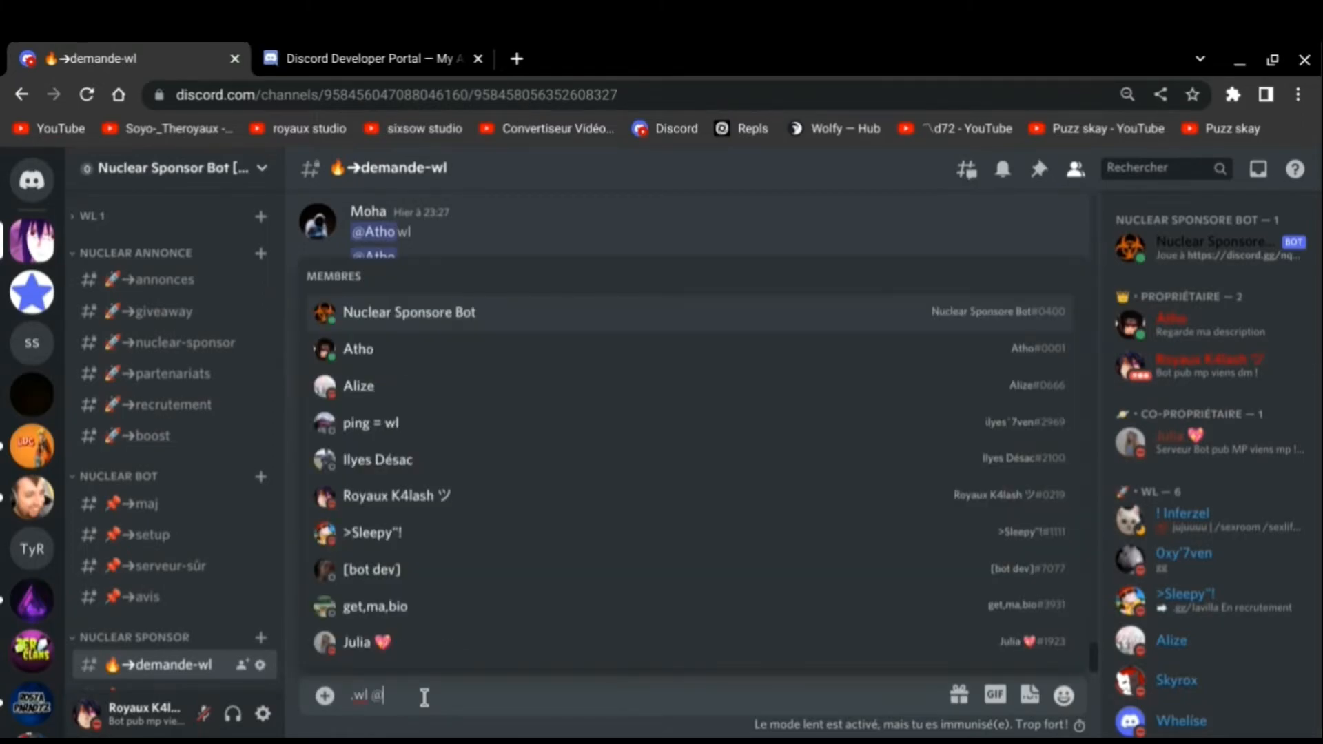
text(roya)
key(Return)
key(Return)
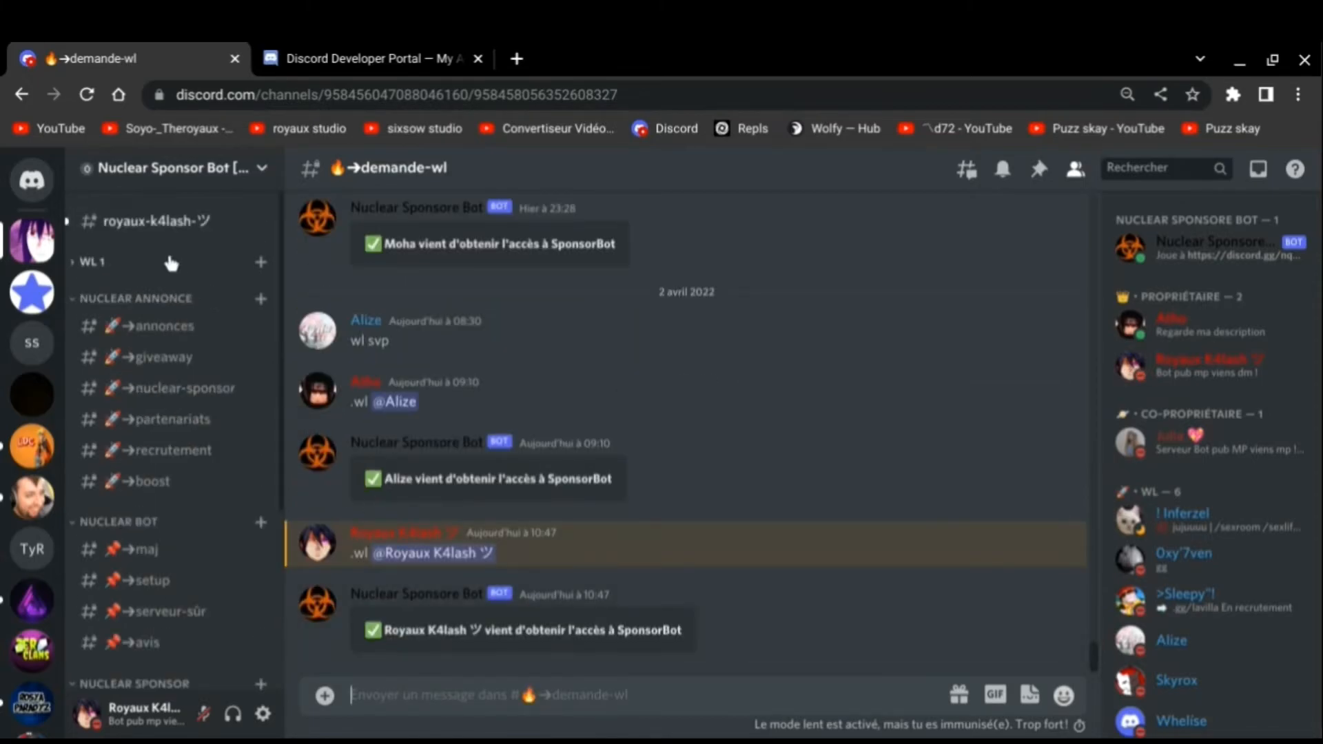
Step: Open your private channel above the WL 1 category and begin a .puball command in its message box without sending it
click(146, 224)
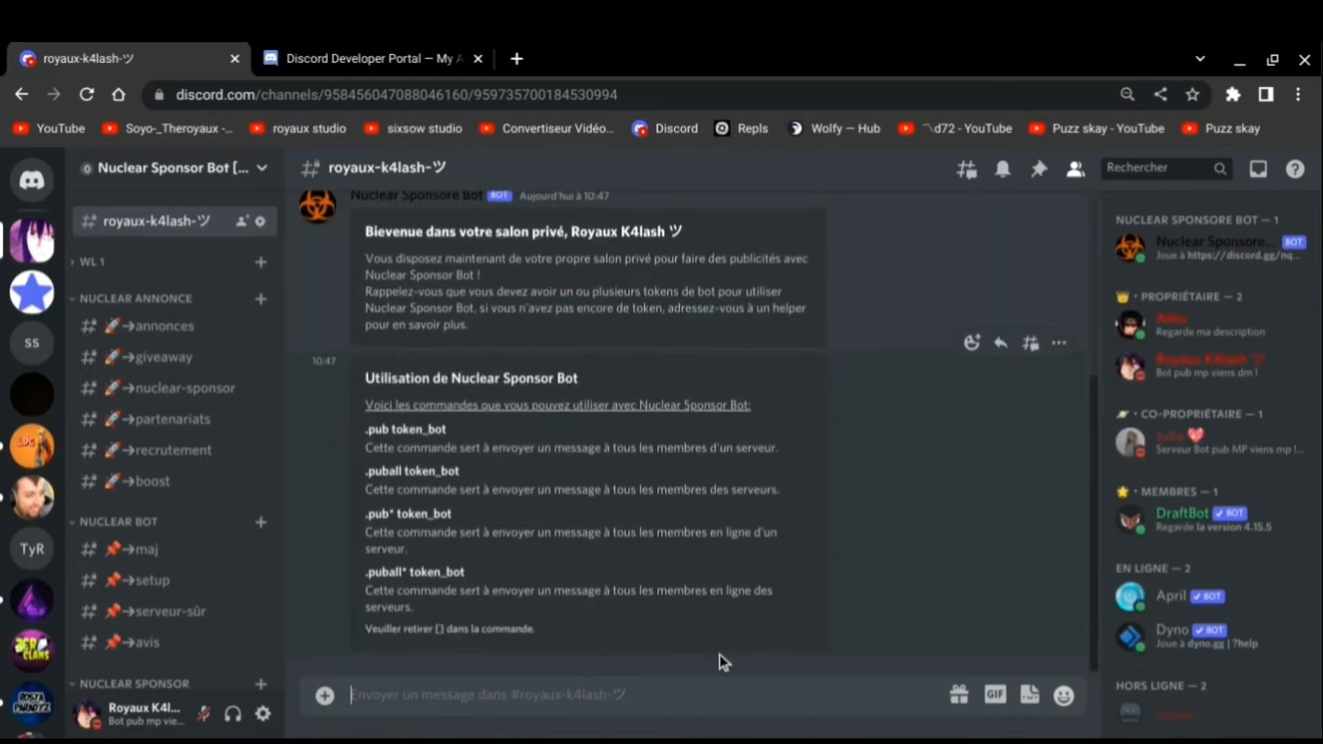
text(.puball)
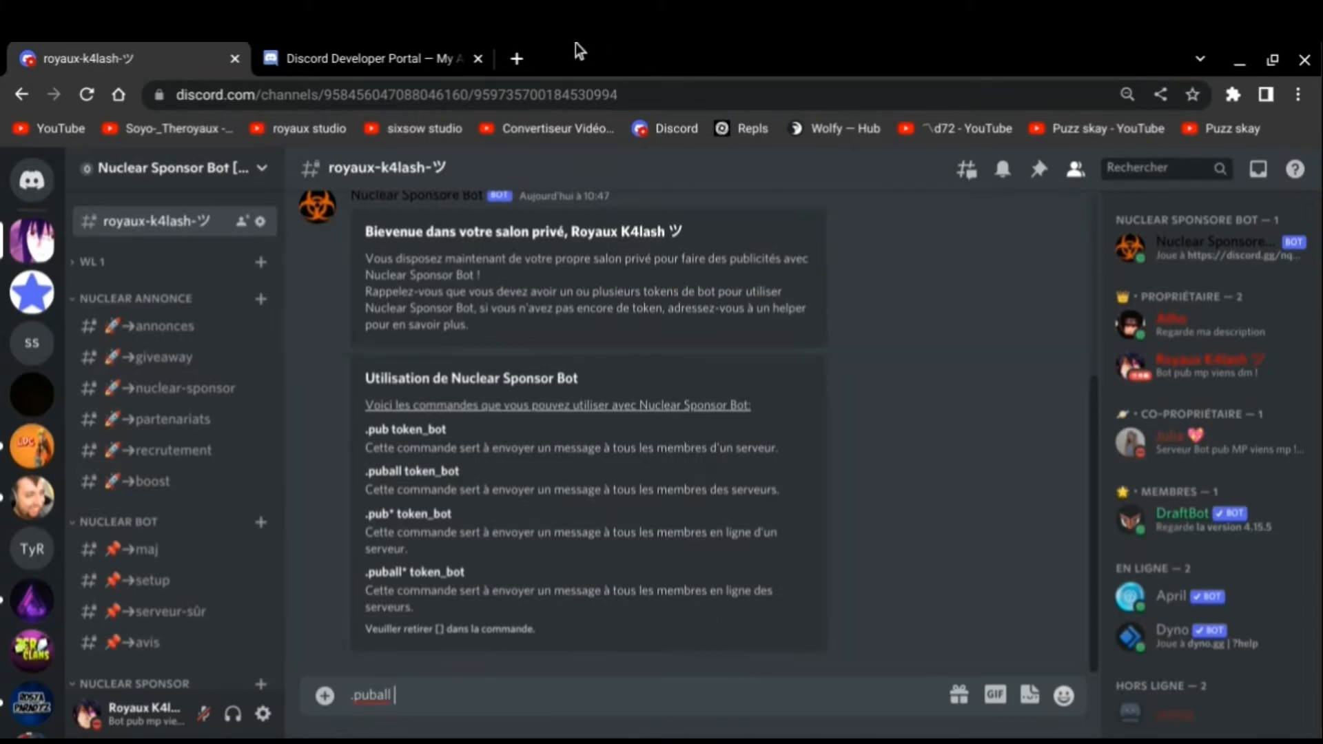
Step: Switch to the Discord Developer Portal and reset the Nuclear Sponsor bot's token, entering the 2FA authentication code
click(312, 45)
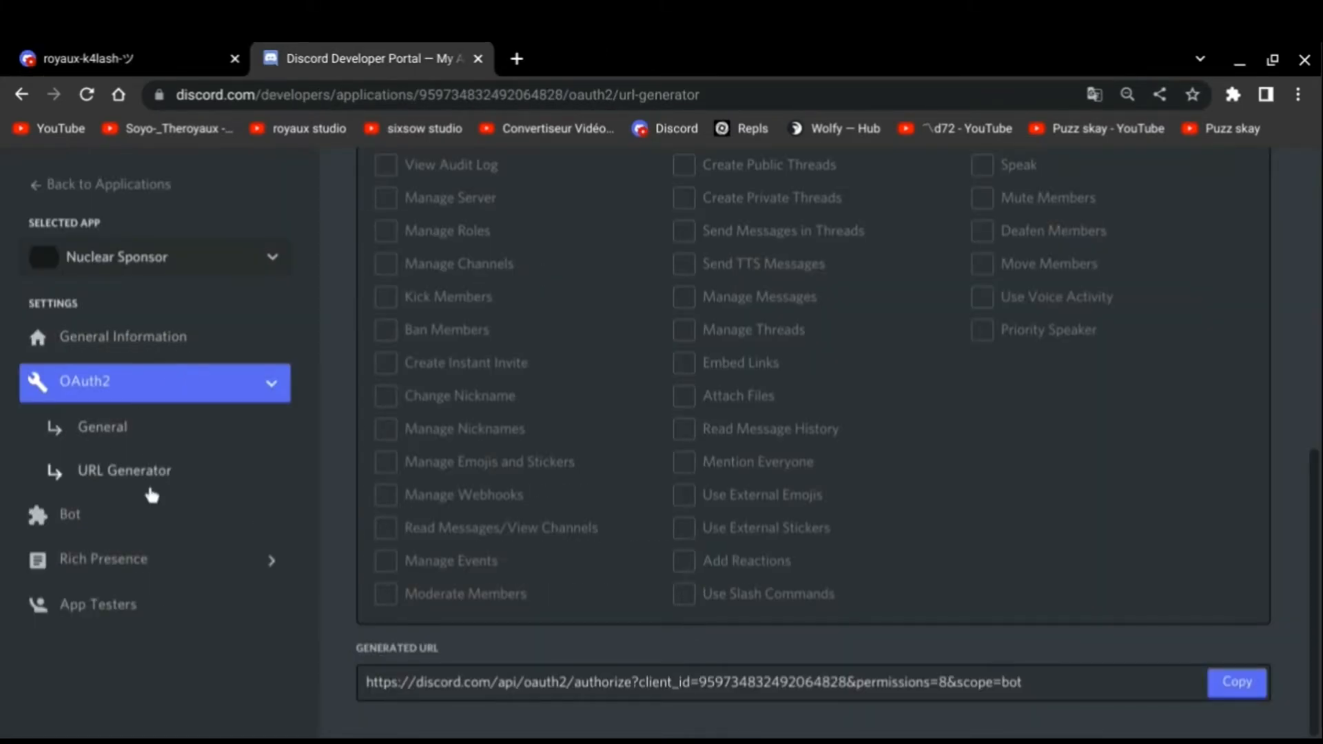
click(66, 514)
scroll(668, 423, up, 10)
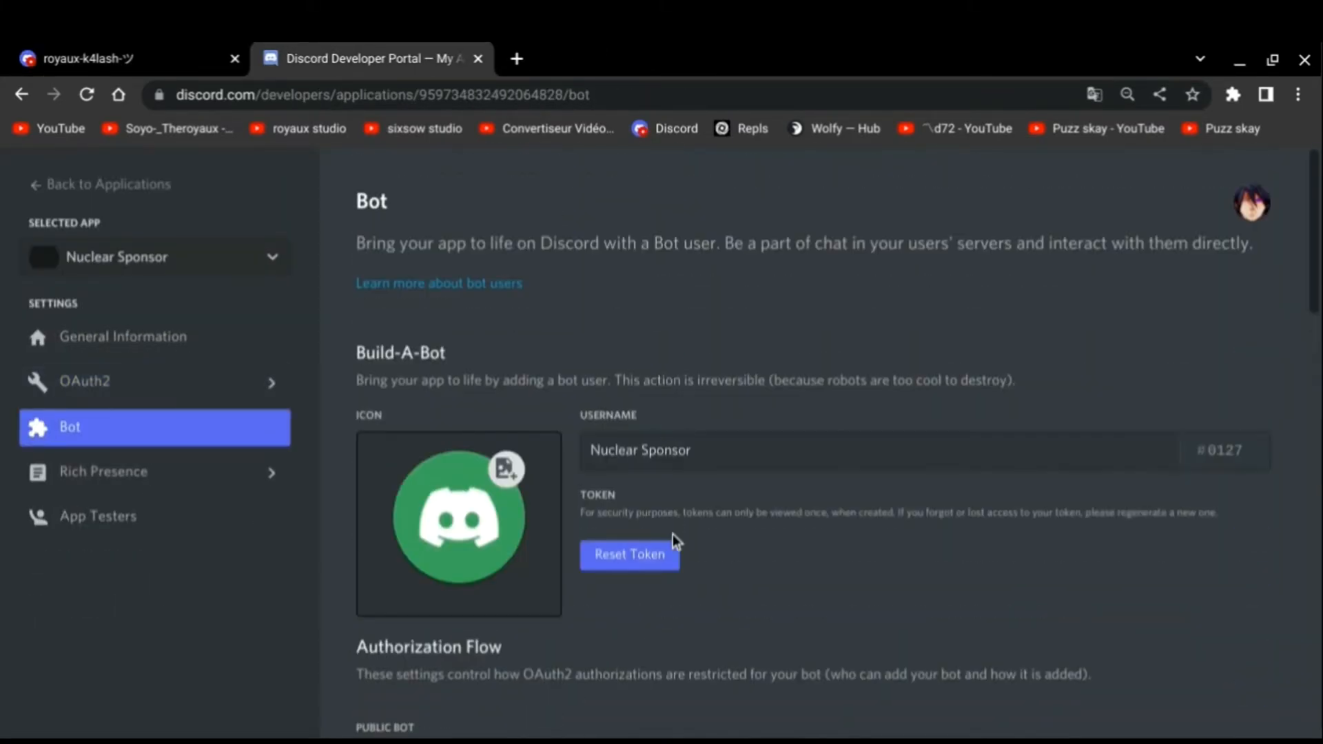
click(663, 555)
click(777, 502)
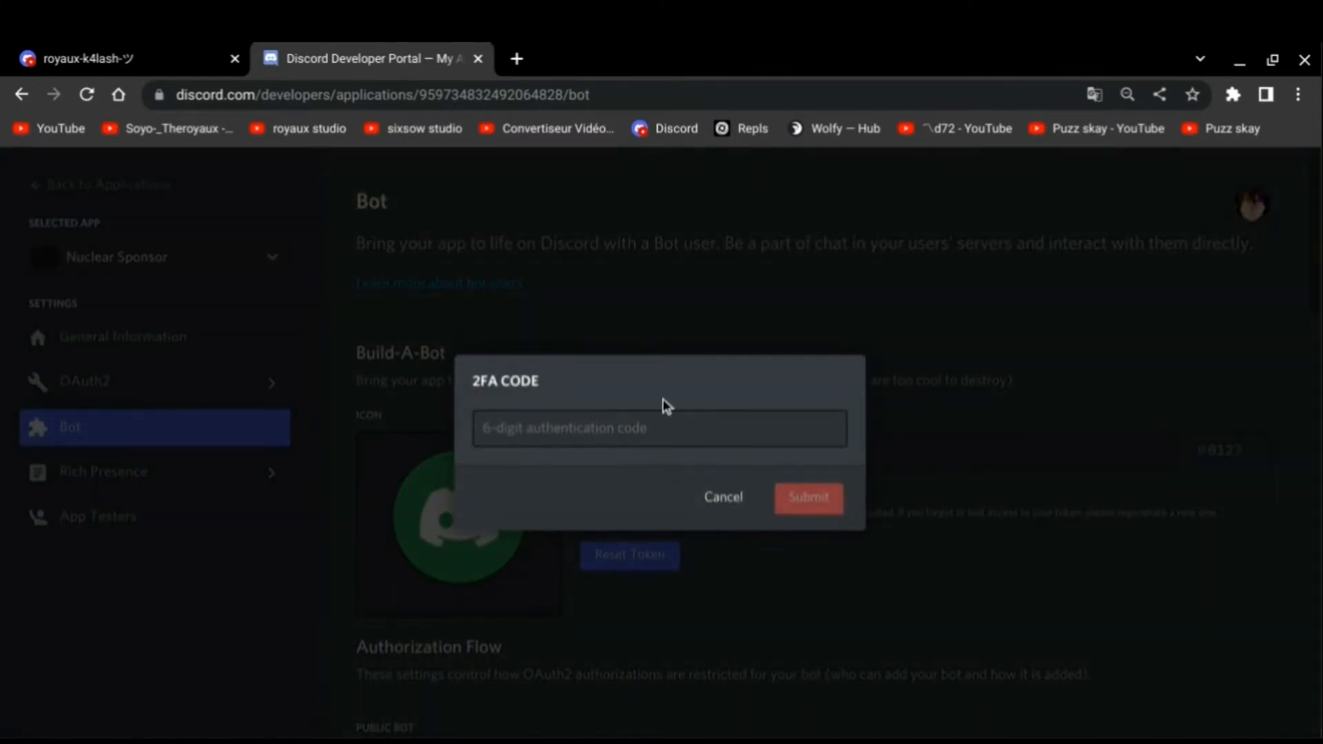
click(668, 436)
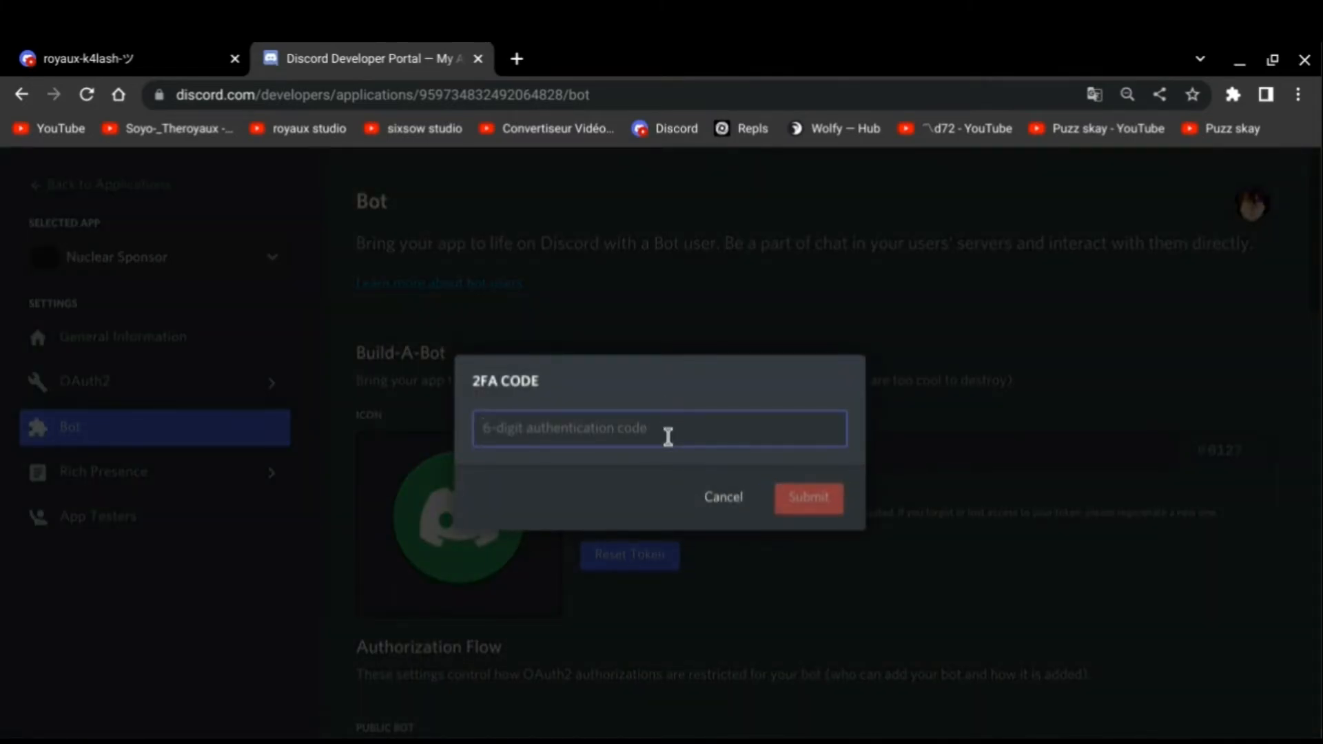
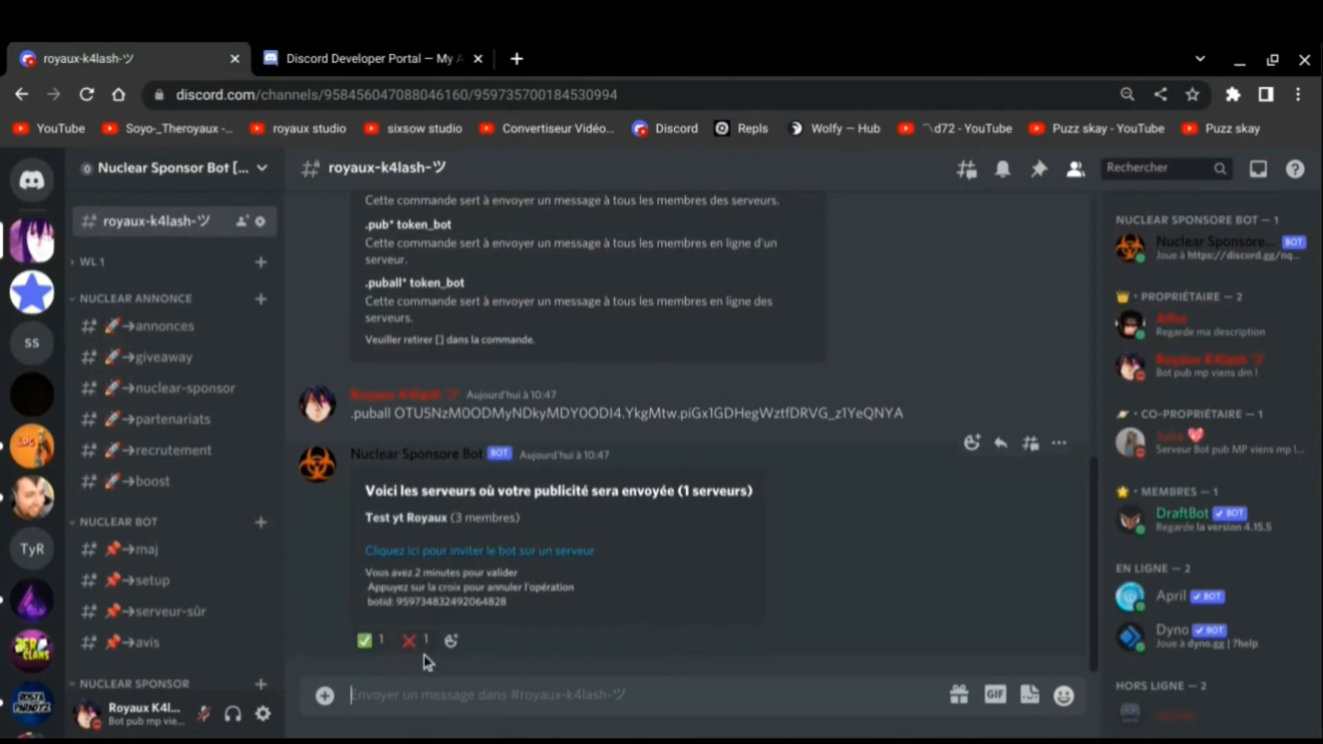
Step: Approve sending the .puball advertisement to the Test yt Royaux server
click(367, 640)
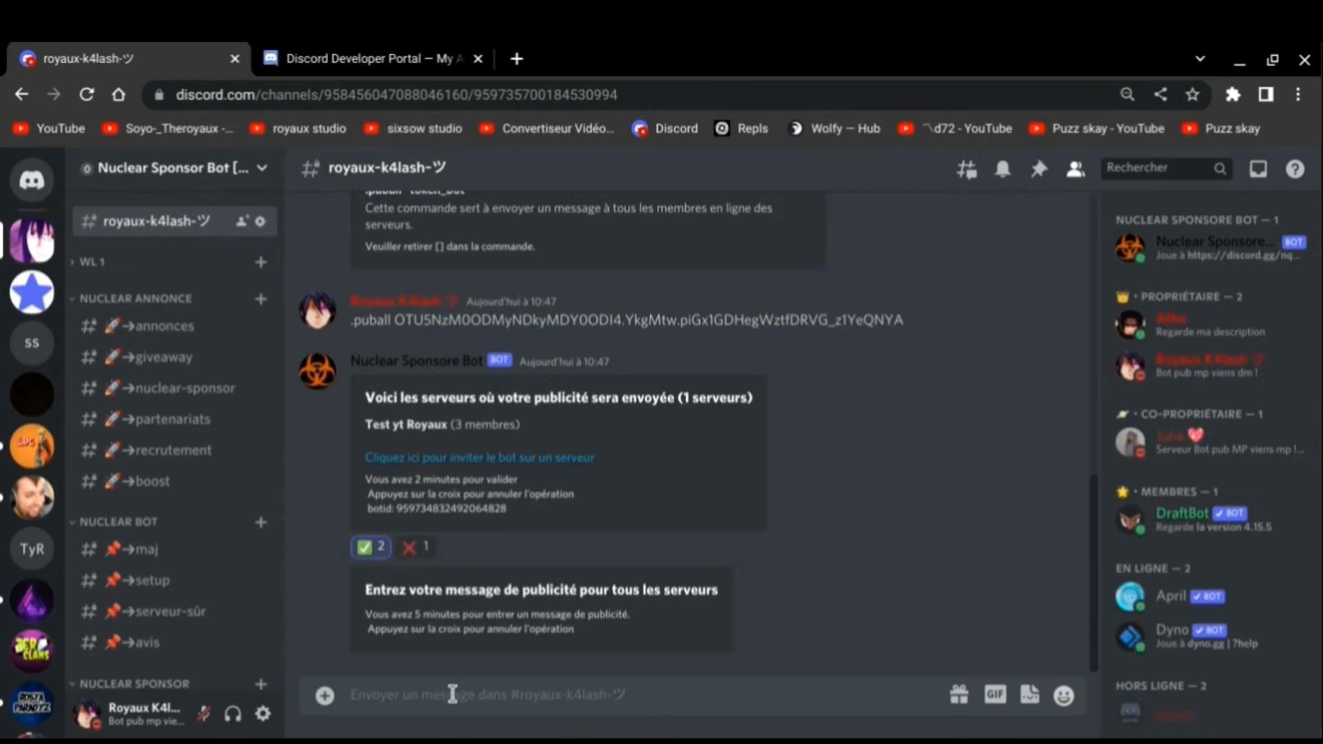
scroll(758, 502, up, 10)
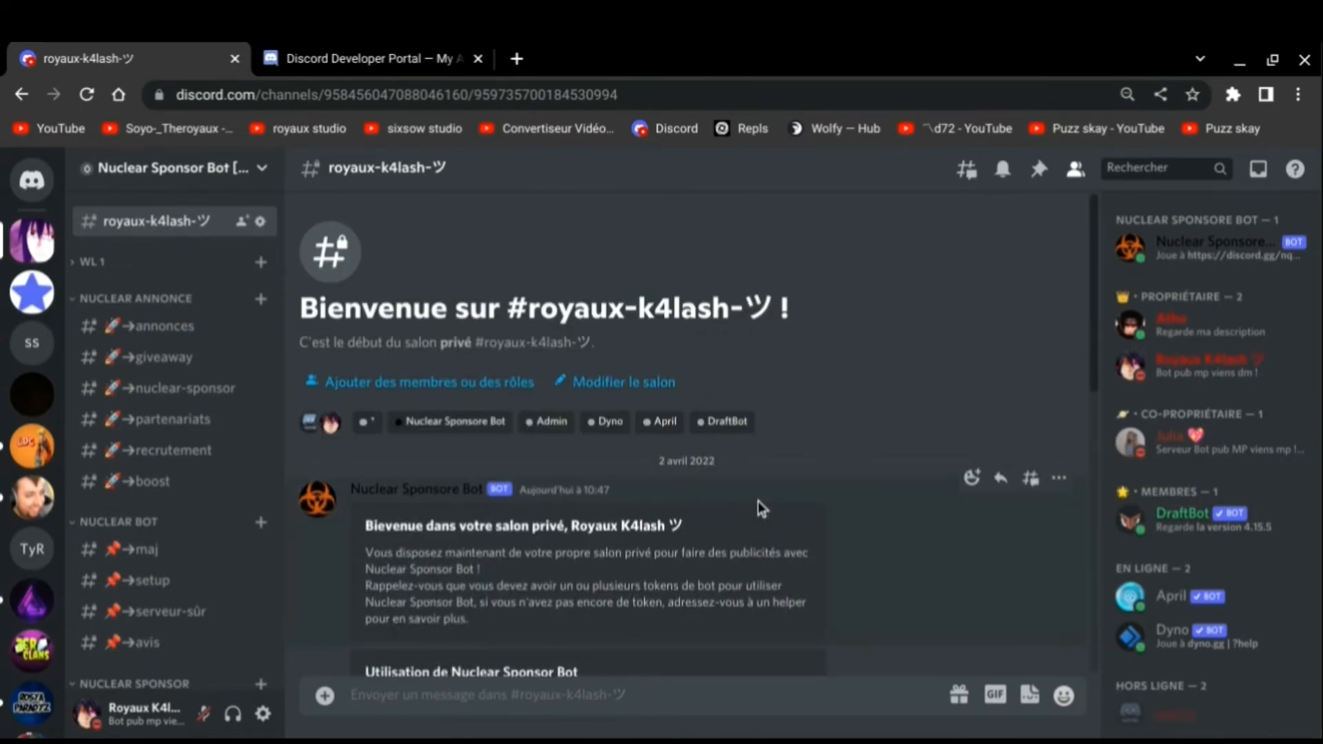
Step: Expand the WL 1 category, open a staff member's private channel and look through its history for a sample advertisement message
click(91, 263)
scroll(141, 455, down, 6)
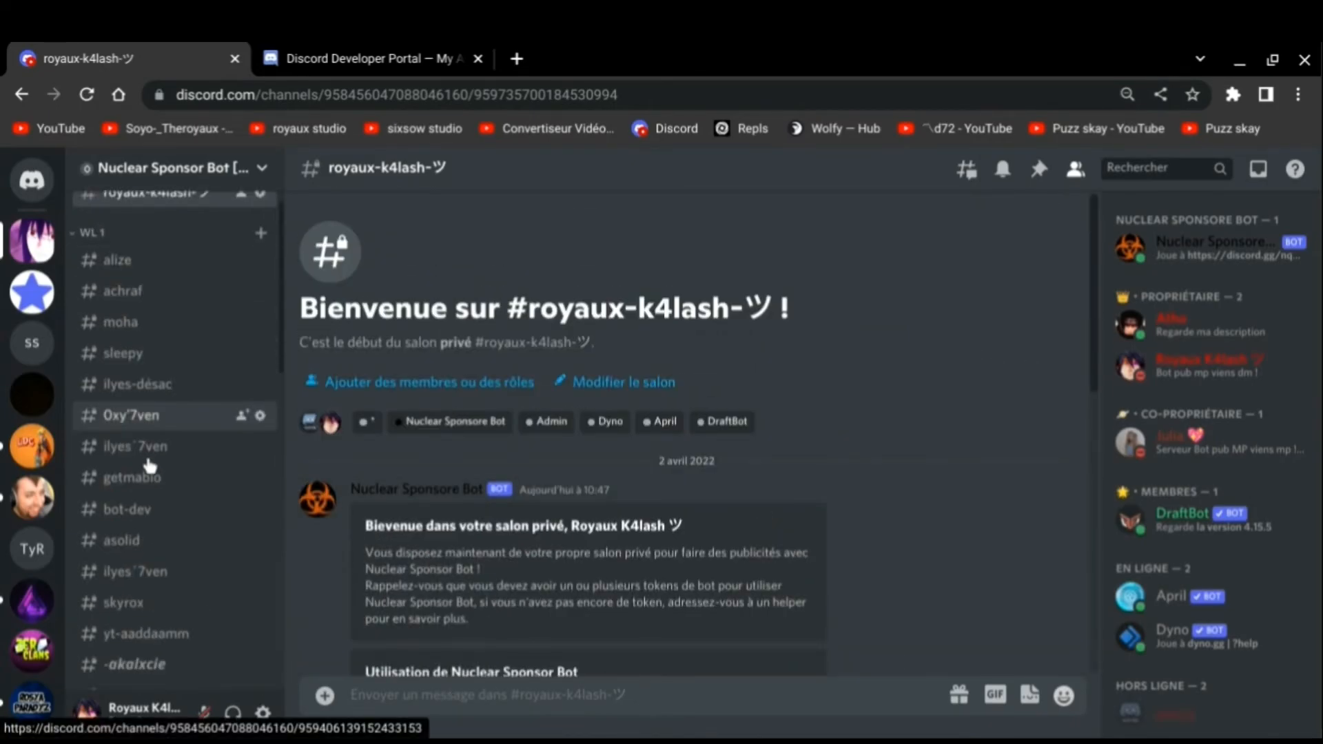
click(135, 461)
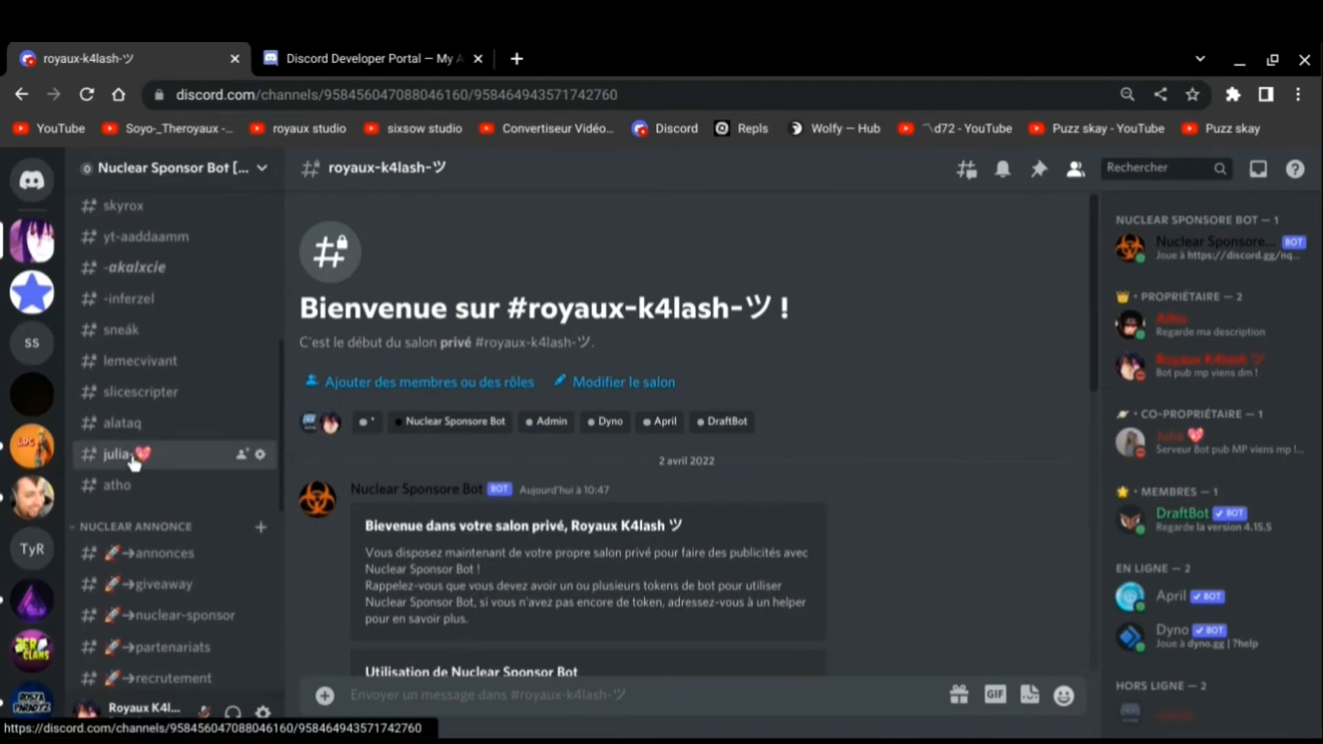
scroll(517, 503, up, 5)
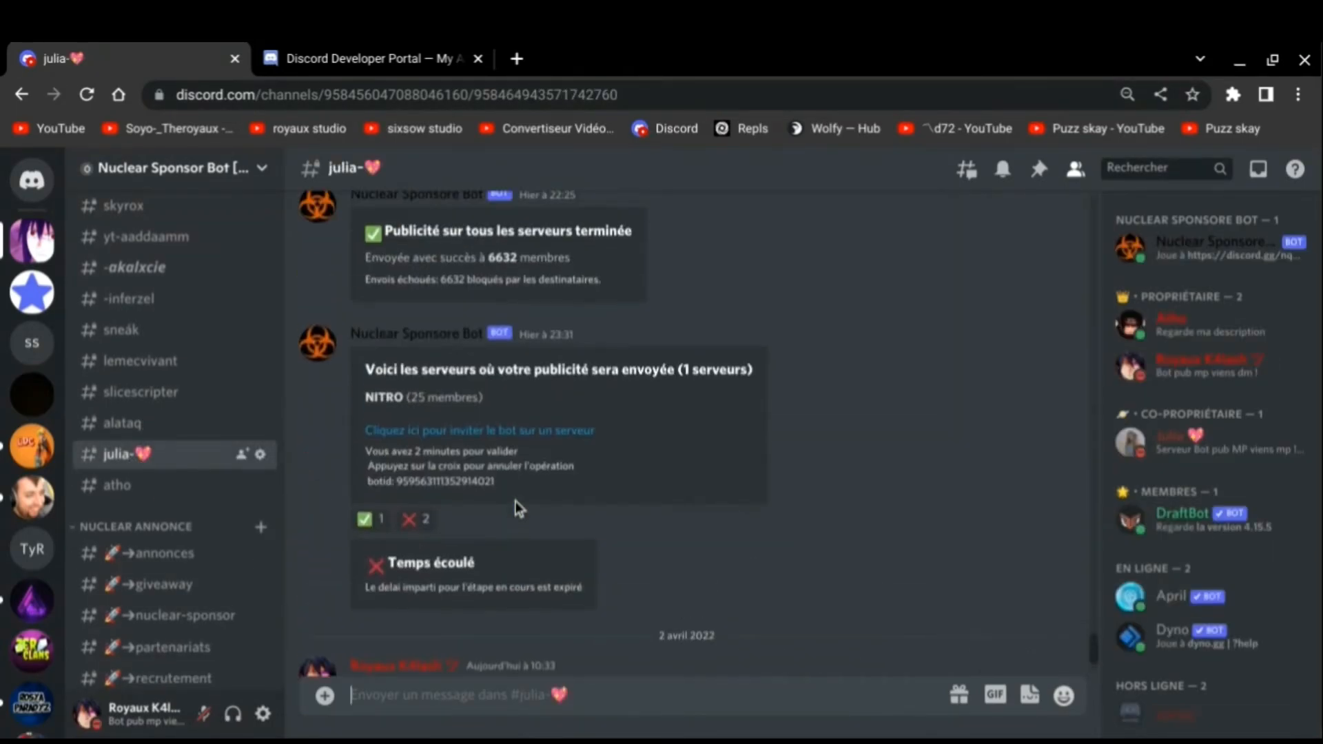
scroll(518, 509, up, 4)
scroll(515, 502, up, 3)
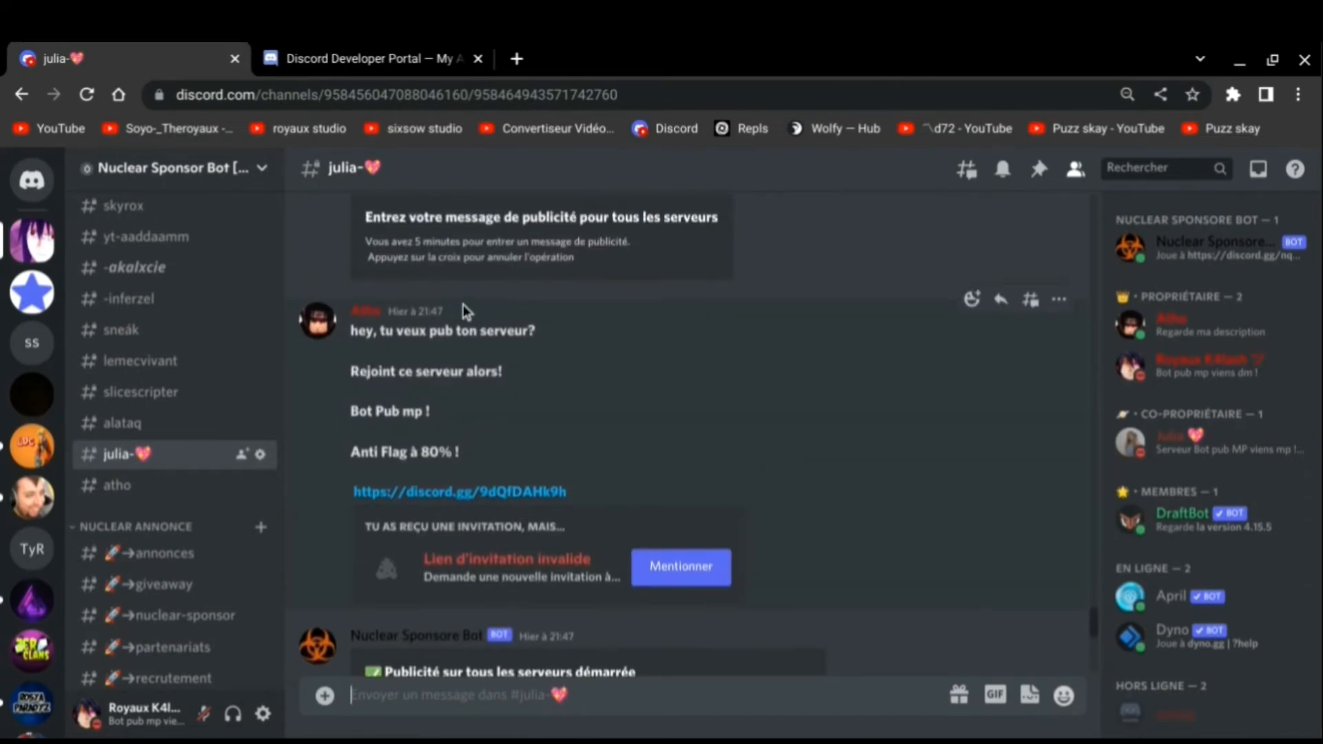
scroll(231, 444, up, 6)
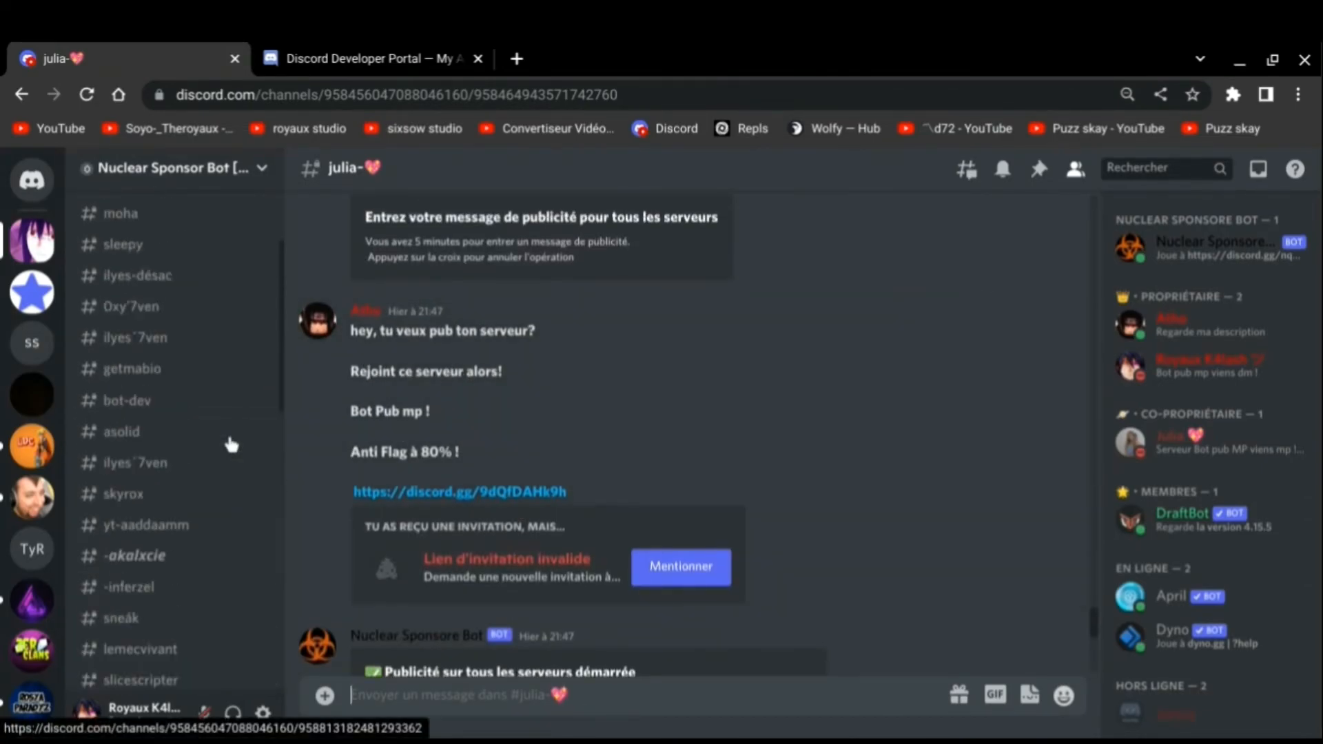
Step: Return to your own private channel and send "Royaux" as the advertisement message for all servers
click(143, 233)
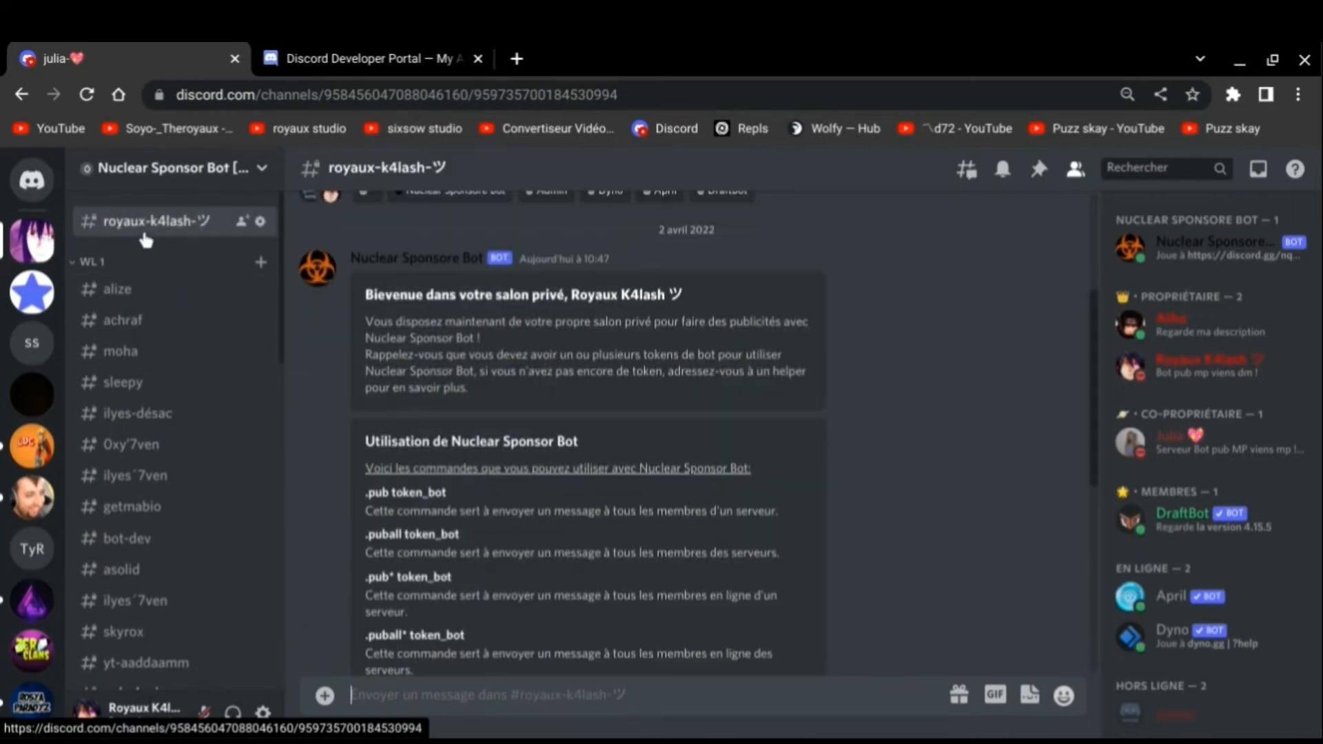
text(Ryaux)
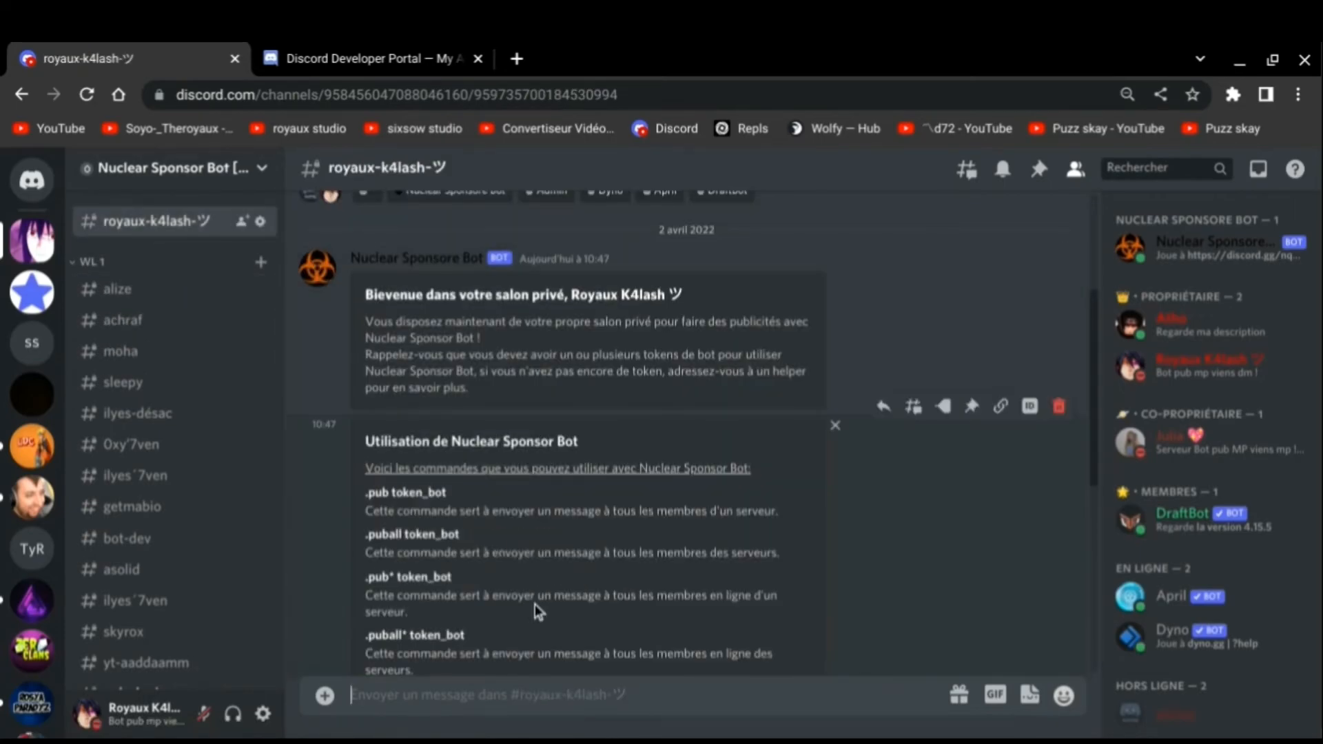
key(BackSpace)
key(BackSpace)
key(BackSpace)
key(BackSpace)
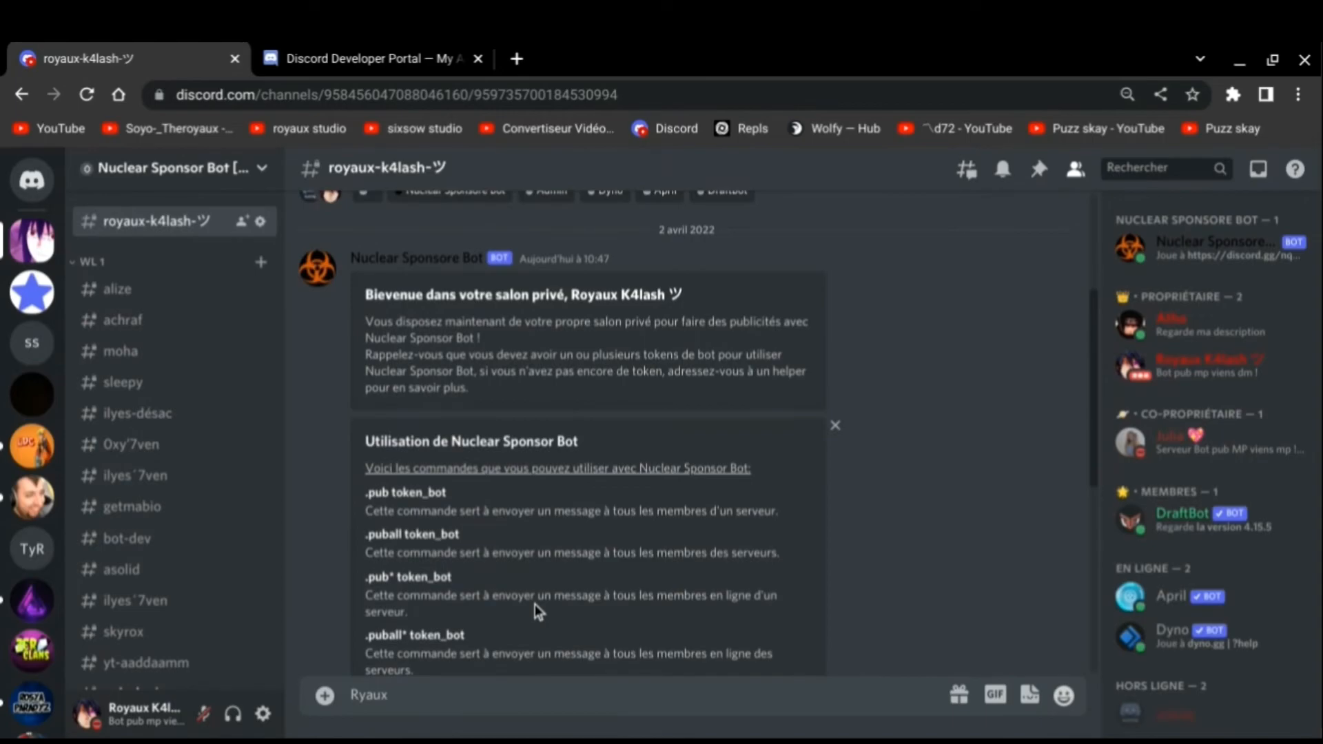
text(oyaux)
key(Return)
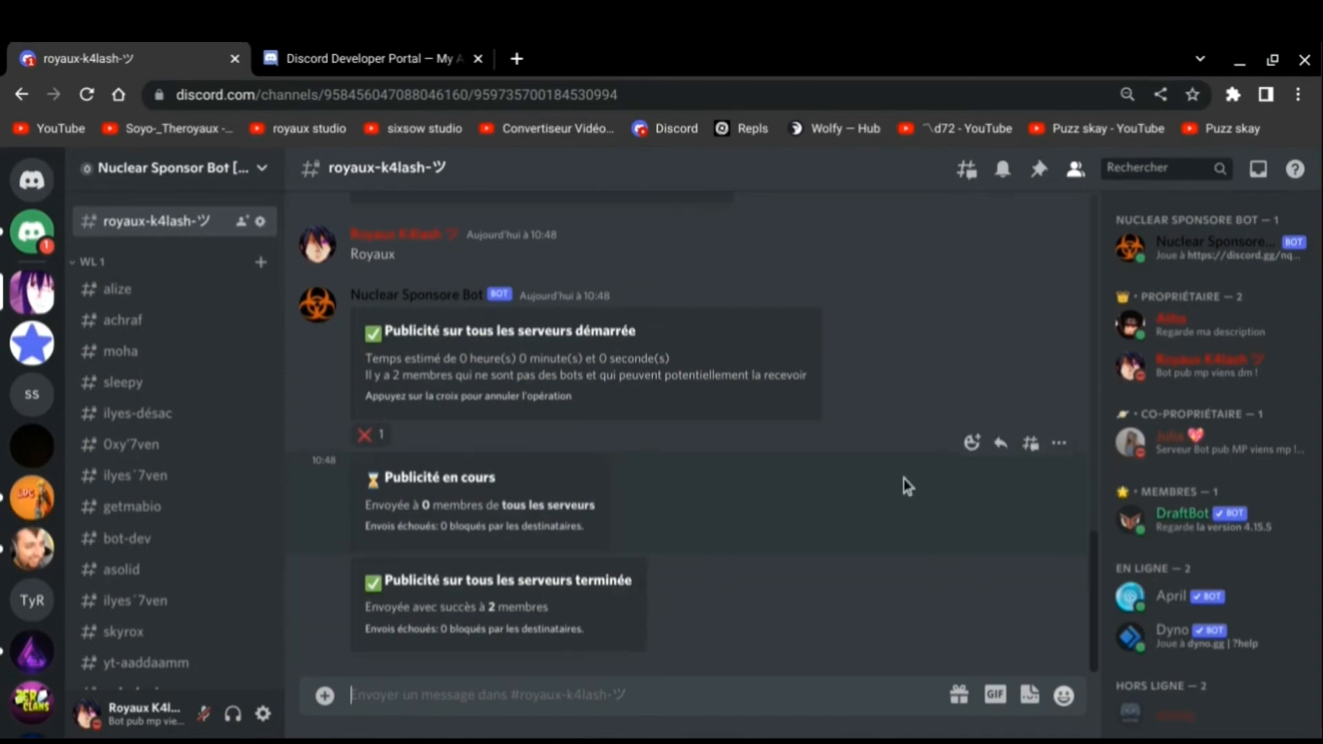
Step: Open DraftBot's profile from the member list and remove its Membres role
click(1287, 513)
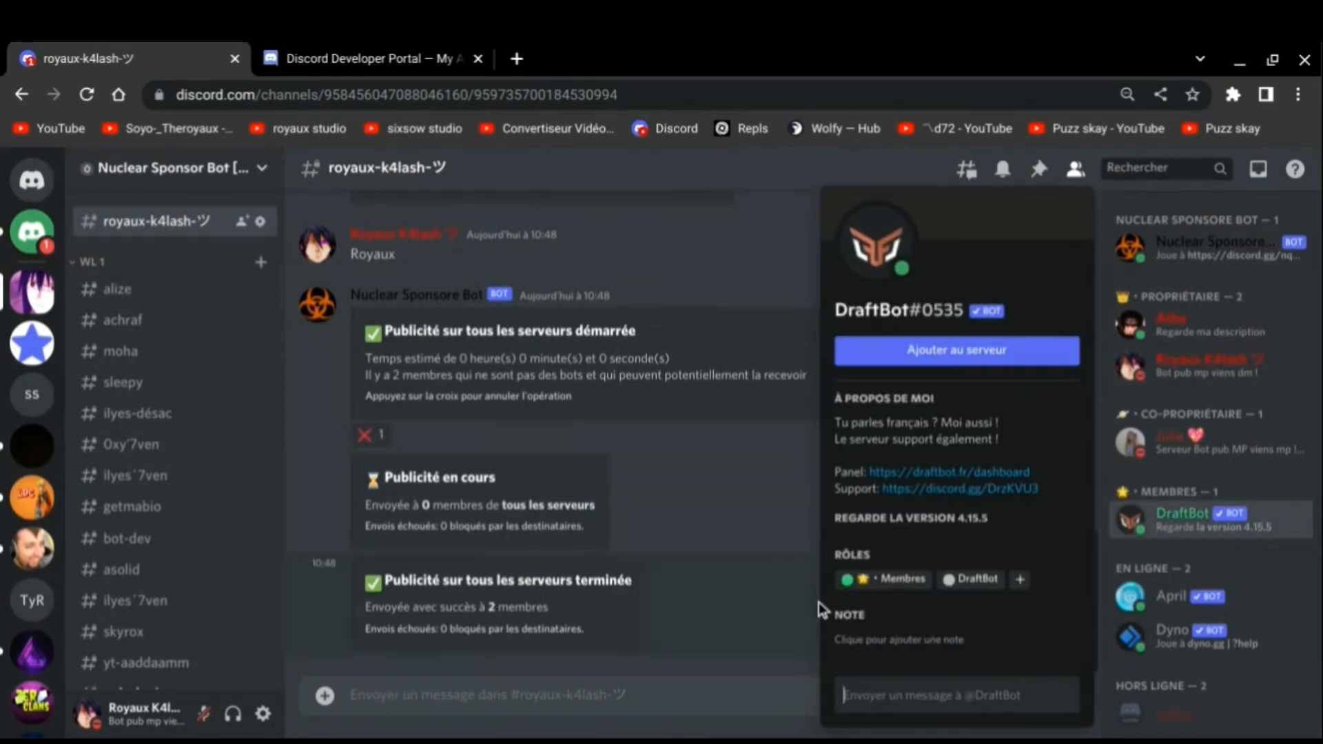
click(847, 579)
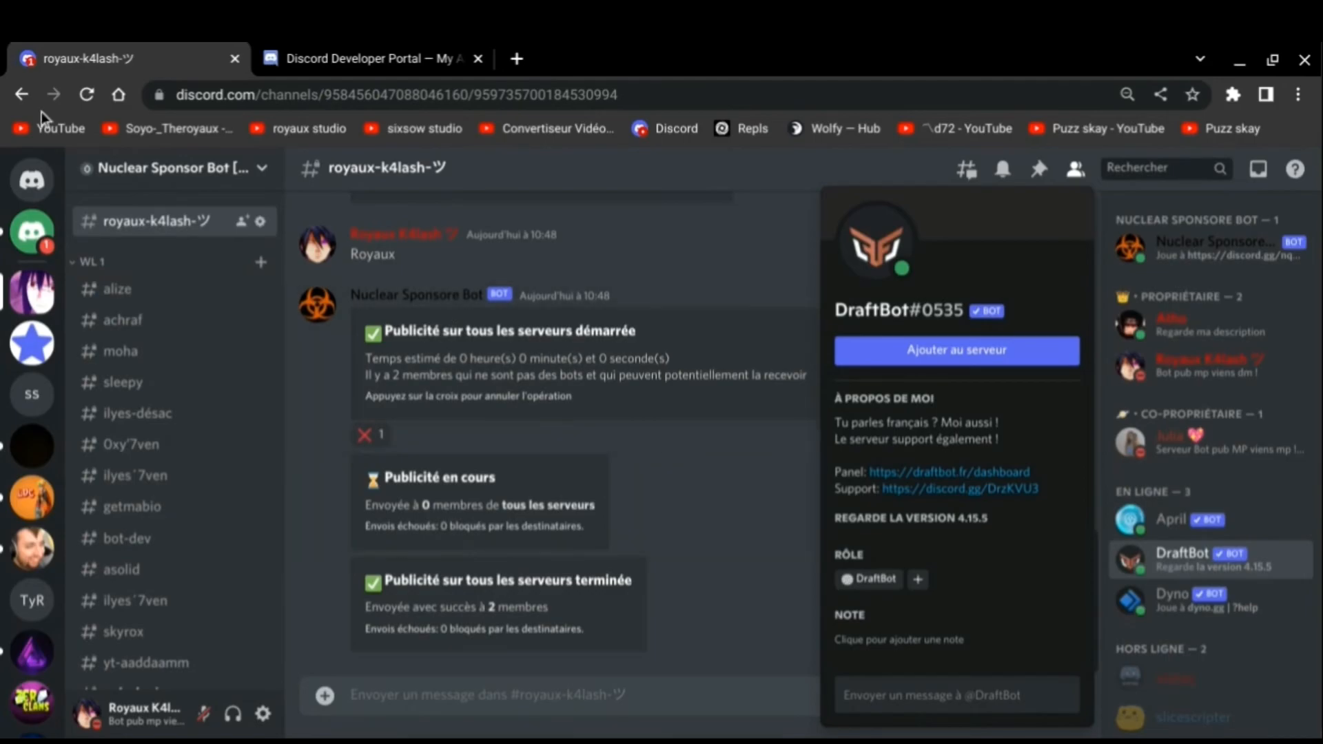
Step: Check the Nuclear Sponsor bot's direct message on this account and on the second account in the private browsing window
click(31, 229)
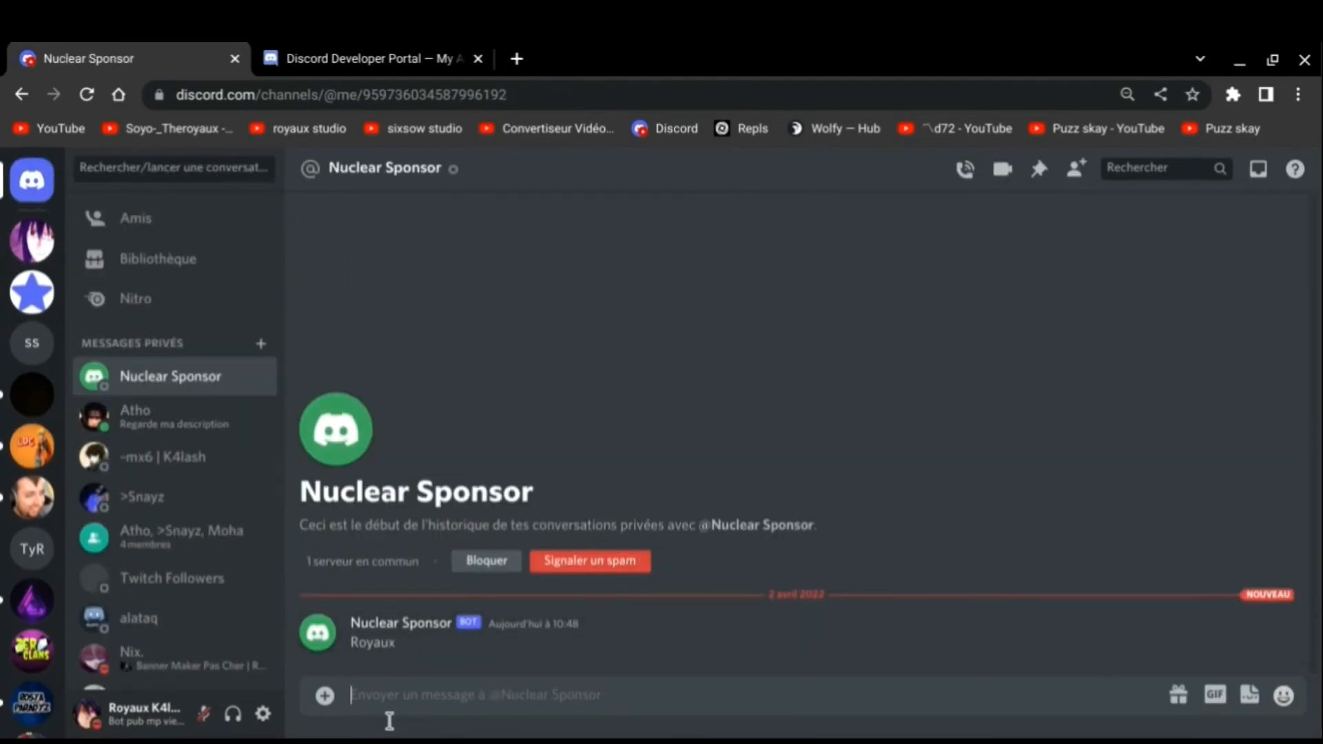
click(399, 740)
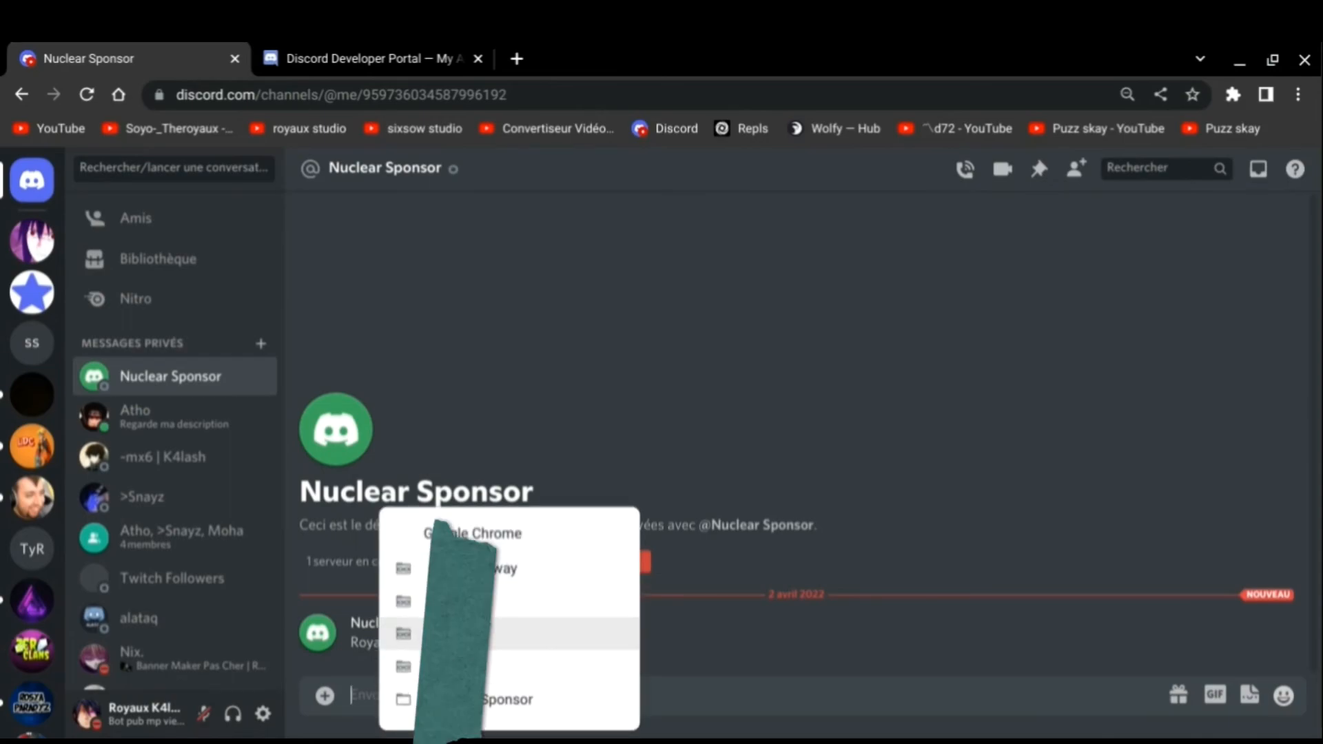
click(492, 603)
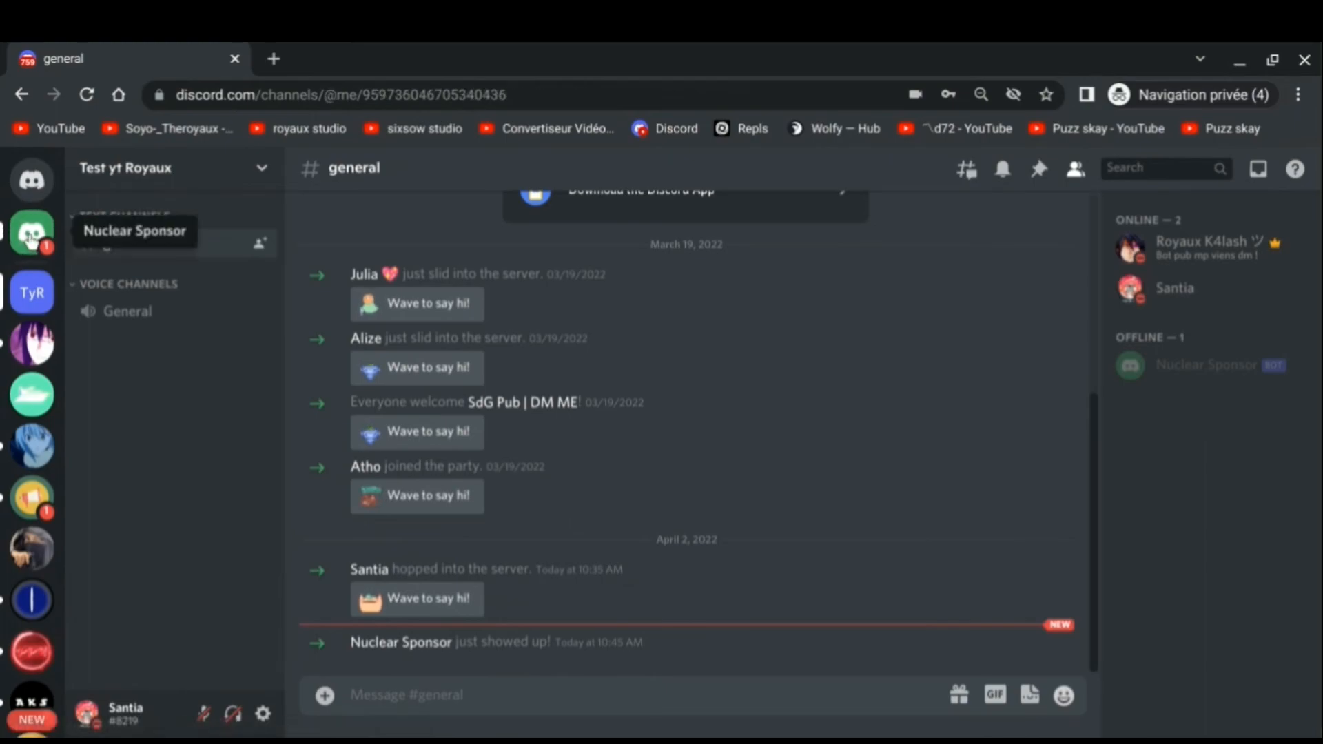
click(31, 237)
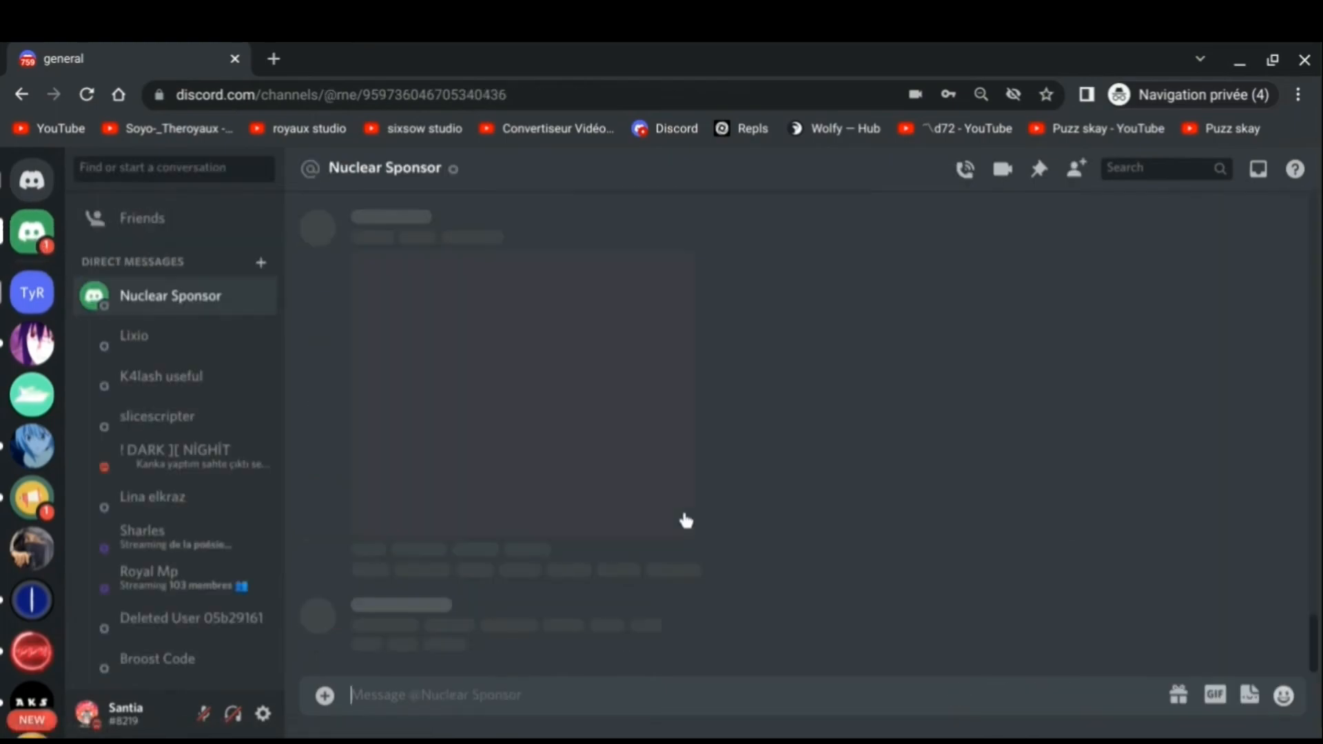
Step: Switch back to the main browser window, return to the Nuclear Sponsor Bot server, collapse WL 1 and open the demande-wl channel
click(420, 741)
click(483, 697)
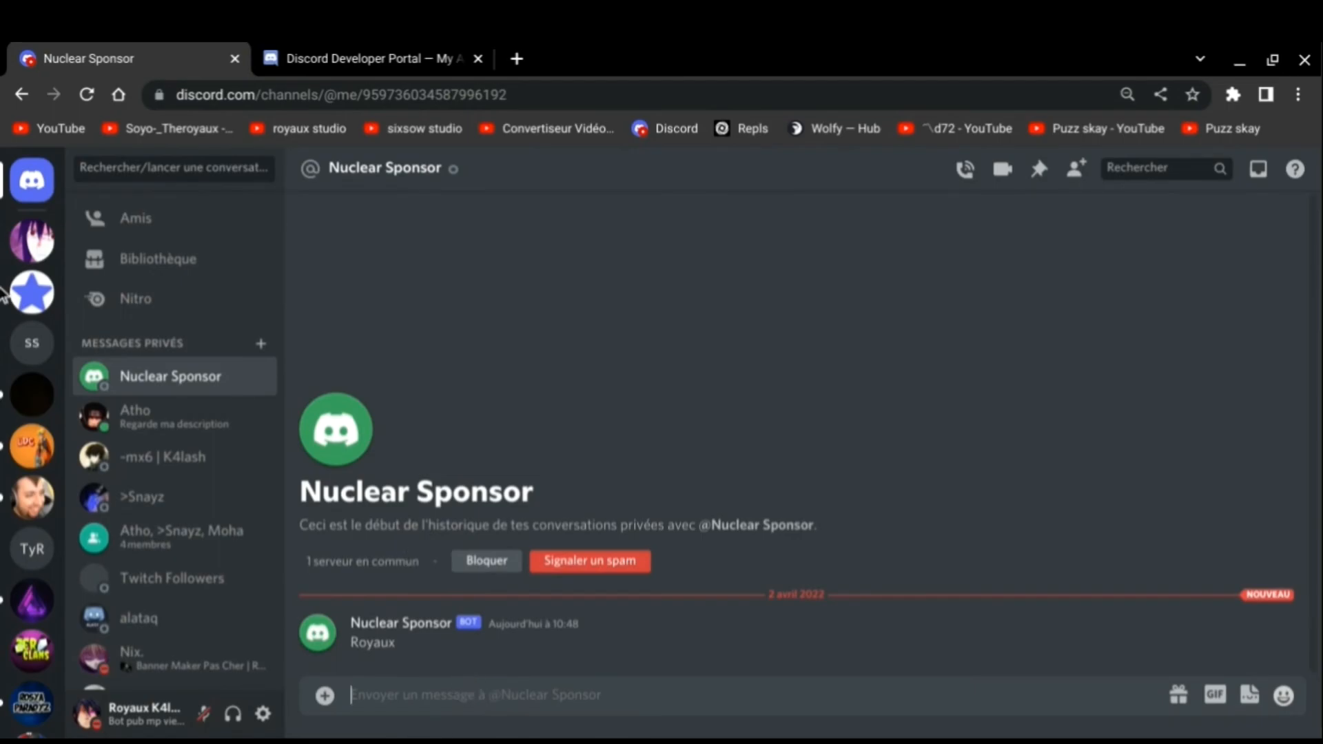
click(36, 240)
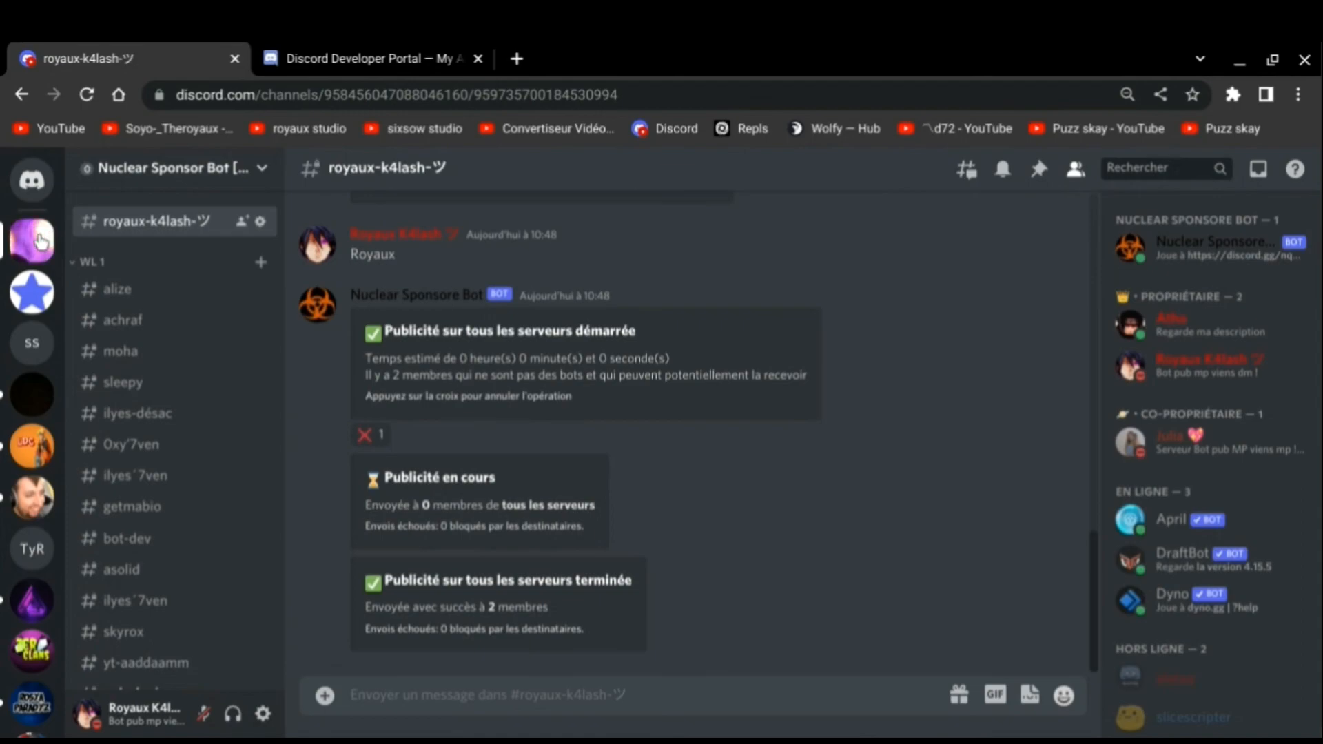
click(84, 264)
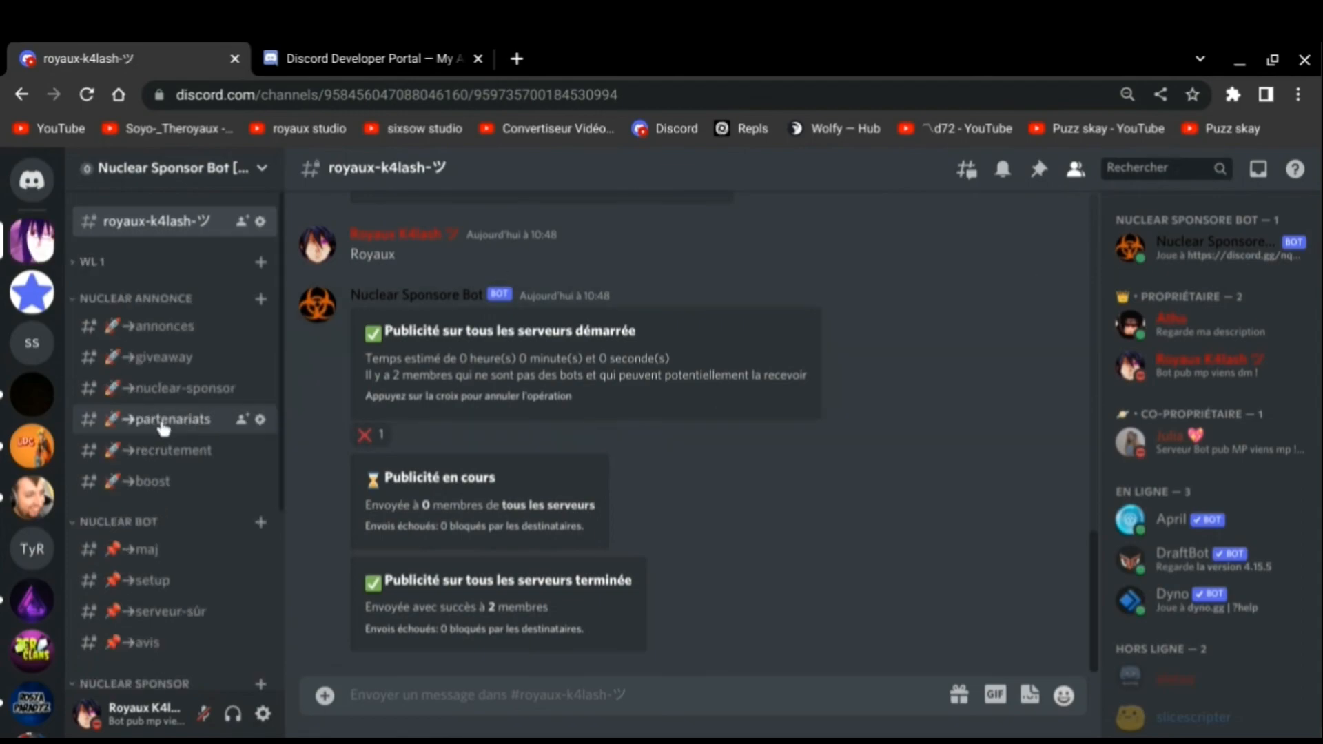
scroll(196, 582, down, 3)
scroll(197, 586, down, 1)
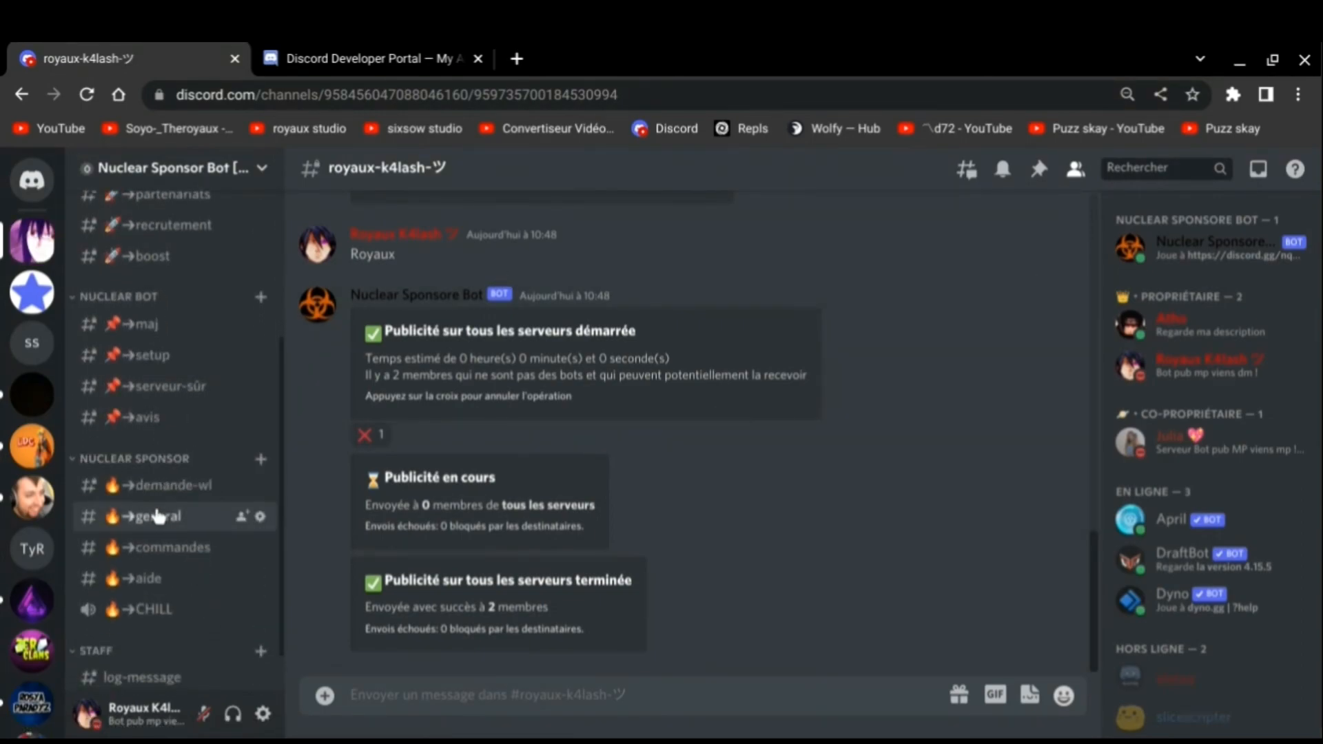
click(164, 491)
click(163, 487)
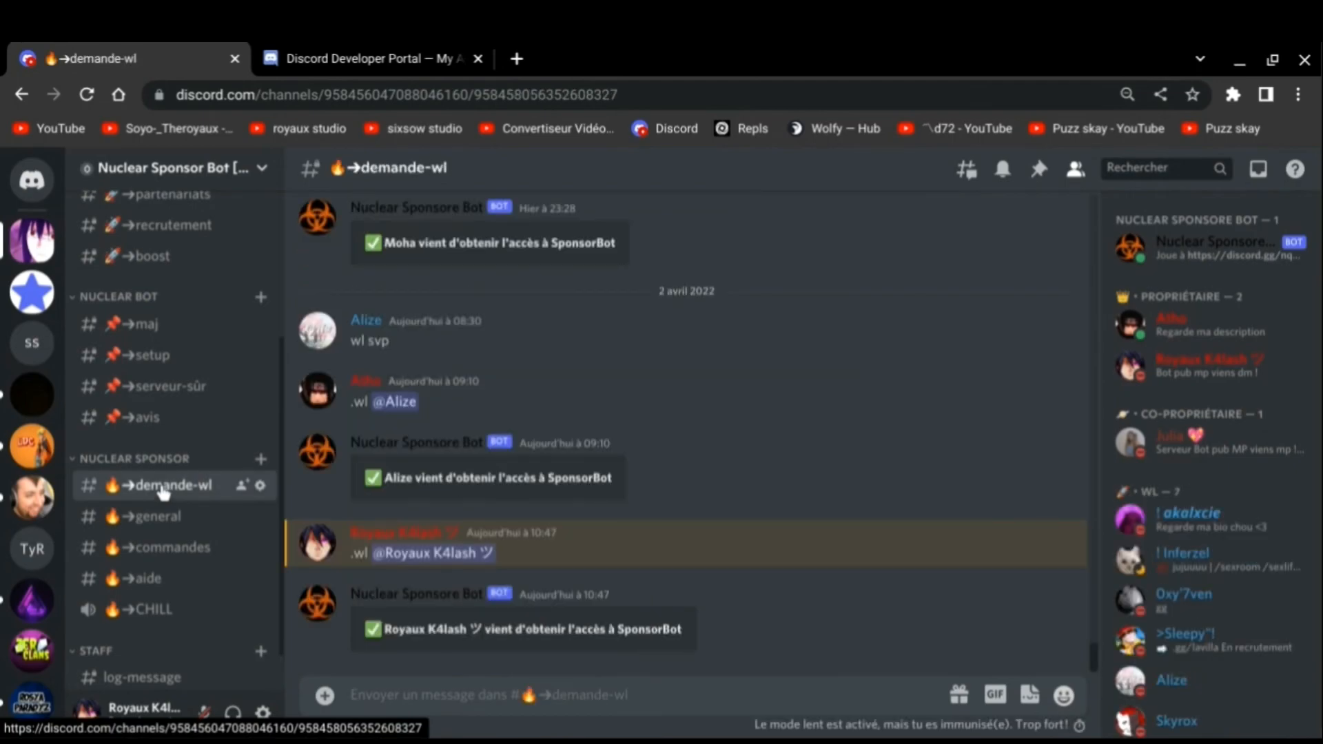